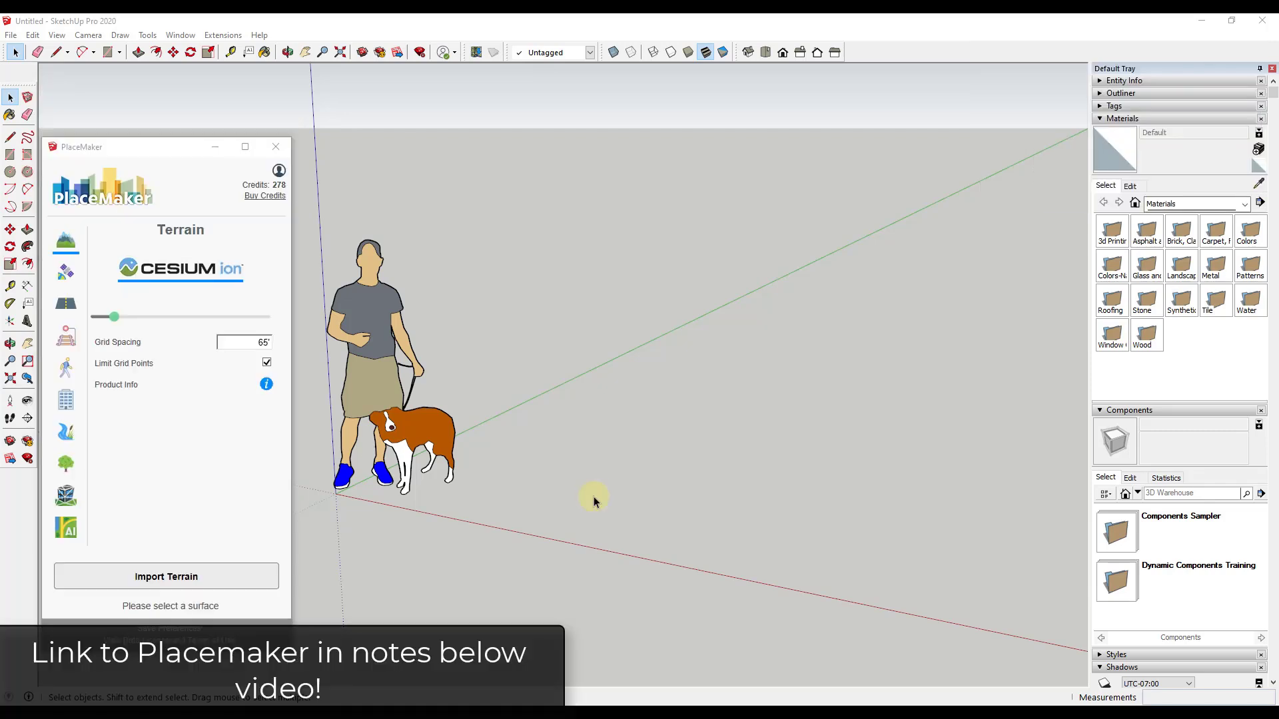
Open the PlaceMaker toolbar and its Imagery page, showing Mapbox Satellite at Max zoom.
click(608, 473)
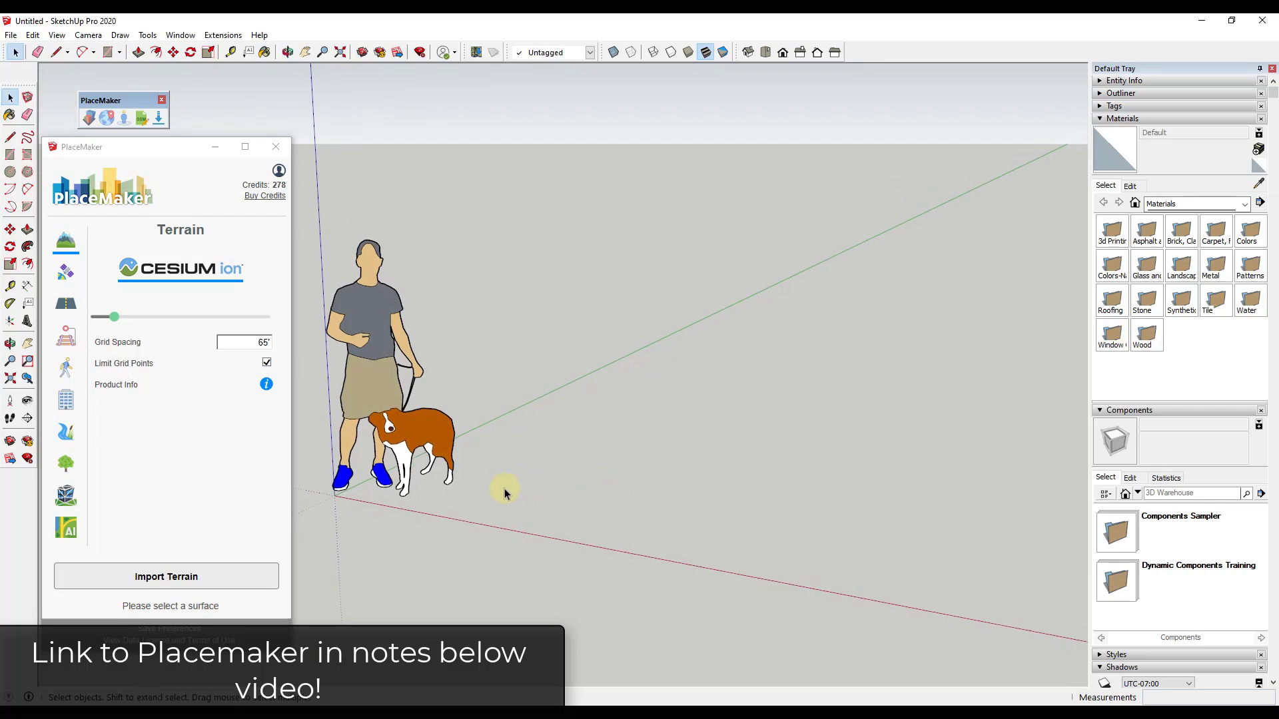
click(66, 275)
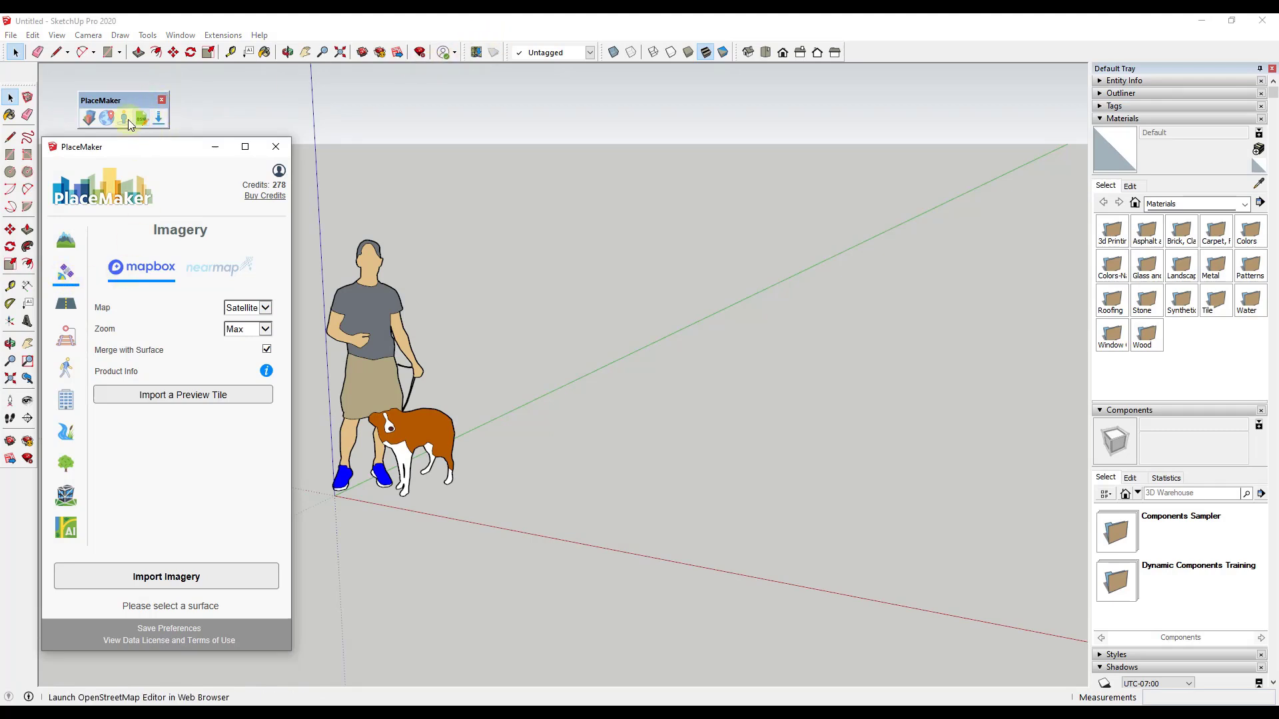
Open the Create Geo-Surface map and search for 'vancouver' to list matching places.
click(105, 119)
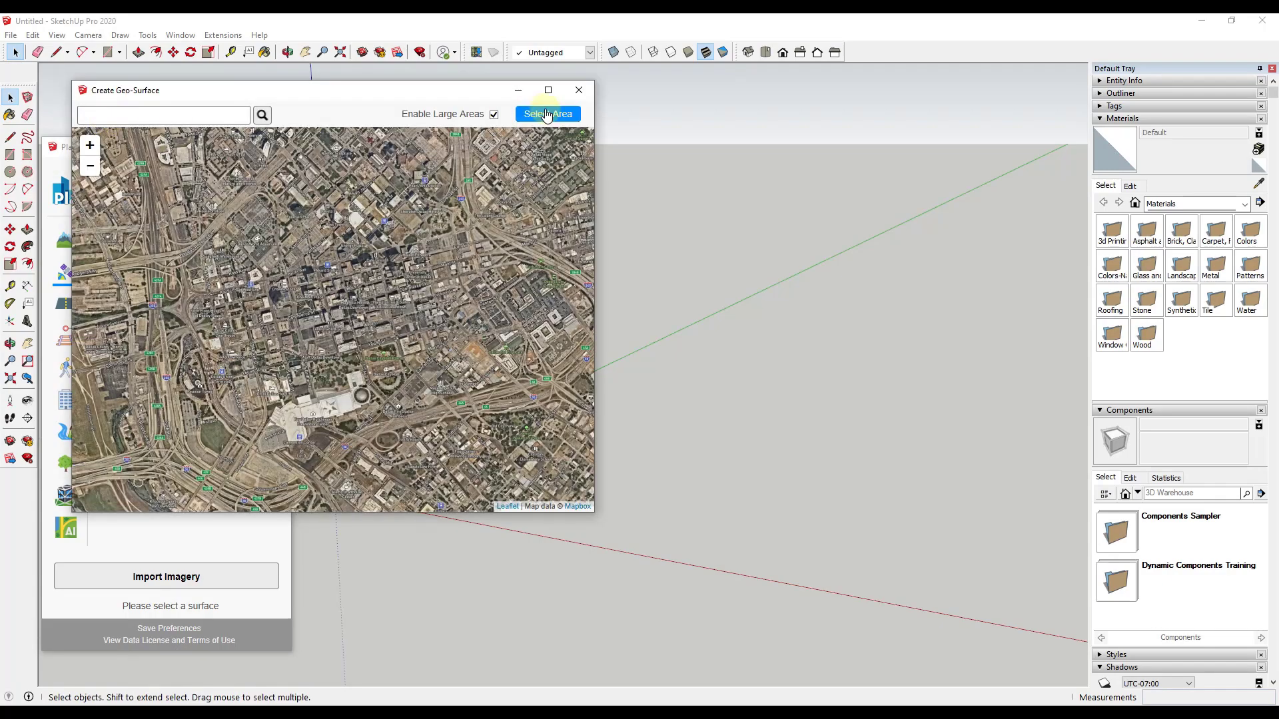
click(578, 90)
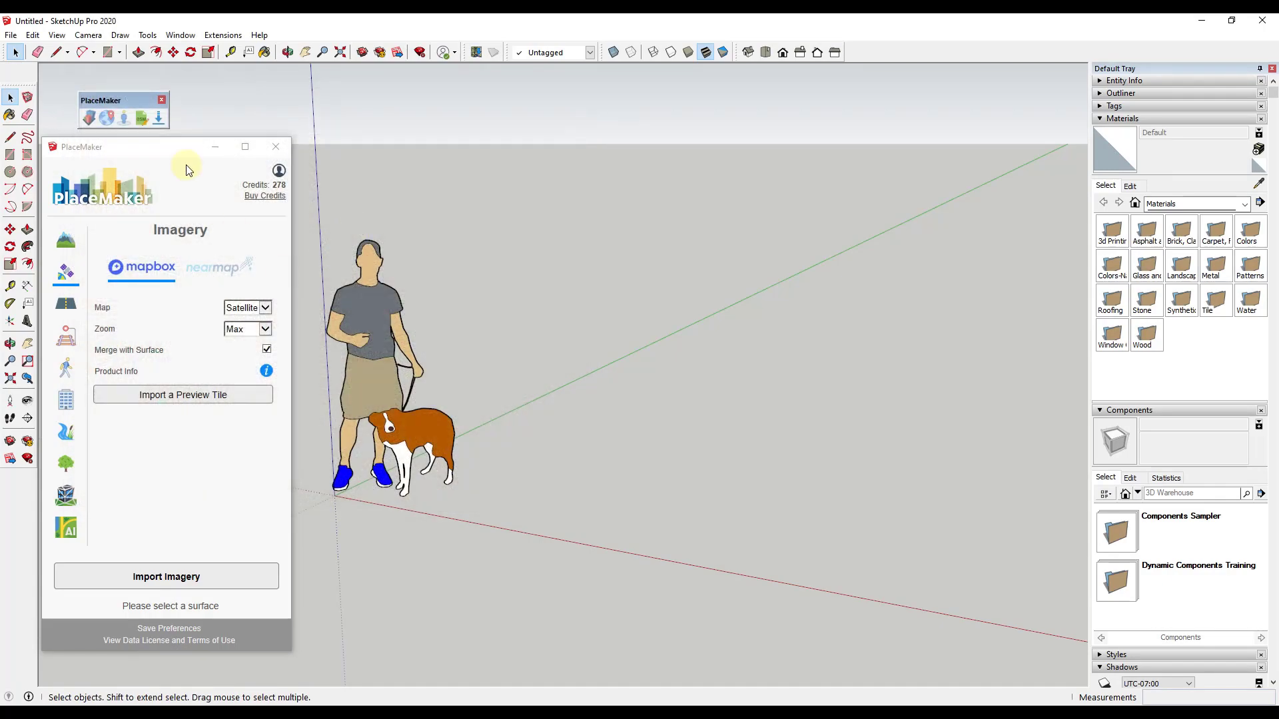
click(105, 119)
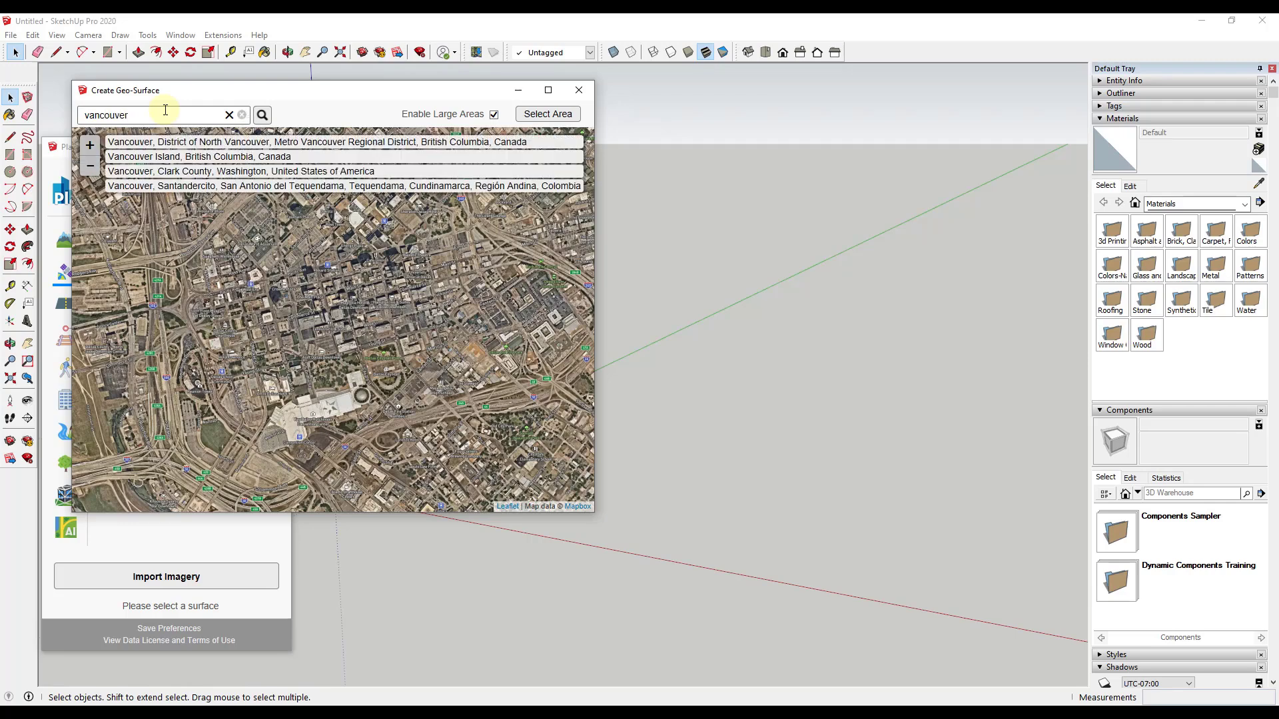
Accept the first Vancouver result and zoom the map in on downtown.
key(Return)
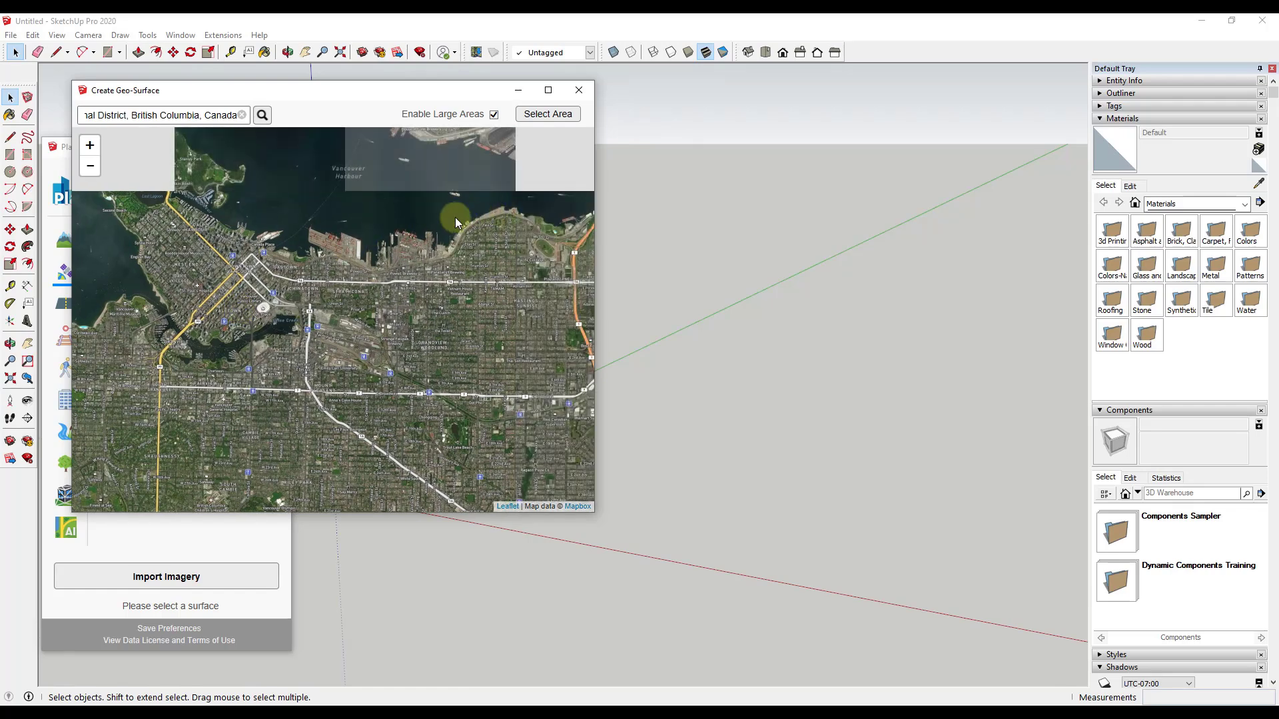
scroll(263, 296, up, 2)
drag(262, 296, 522, 327)
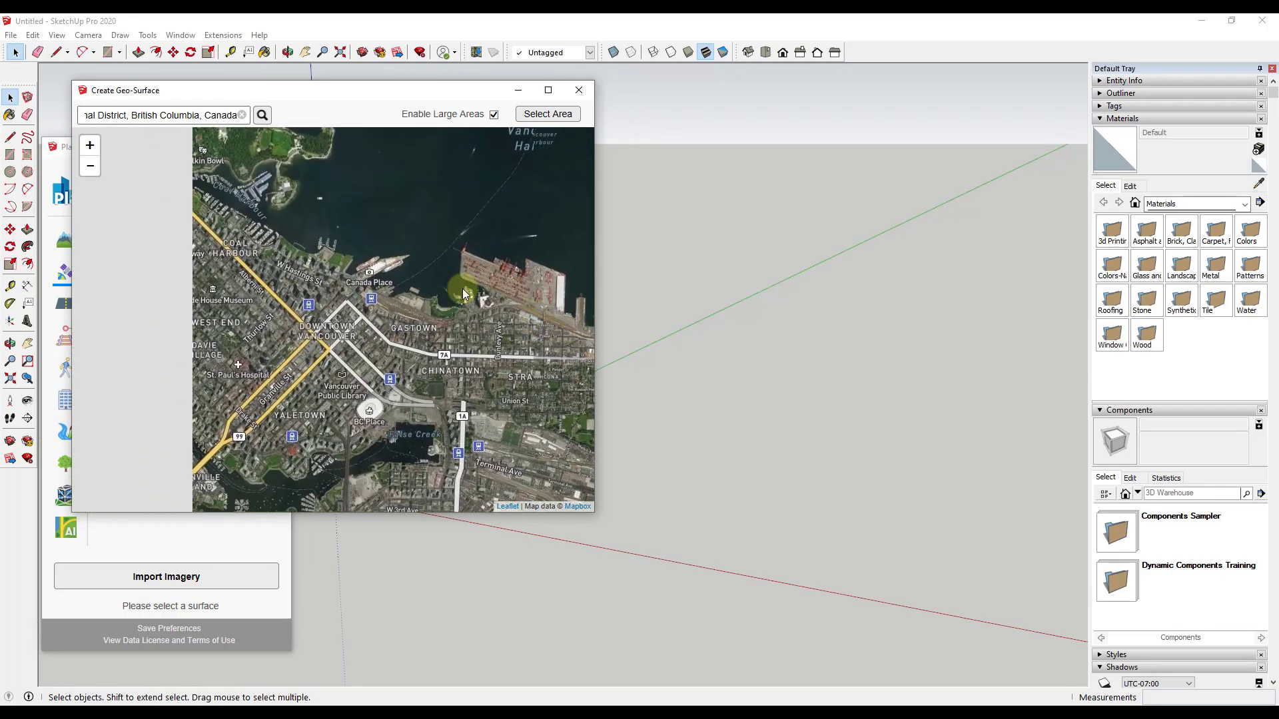
scroll(506, 304, up, 1)
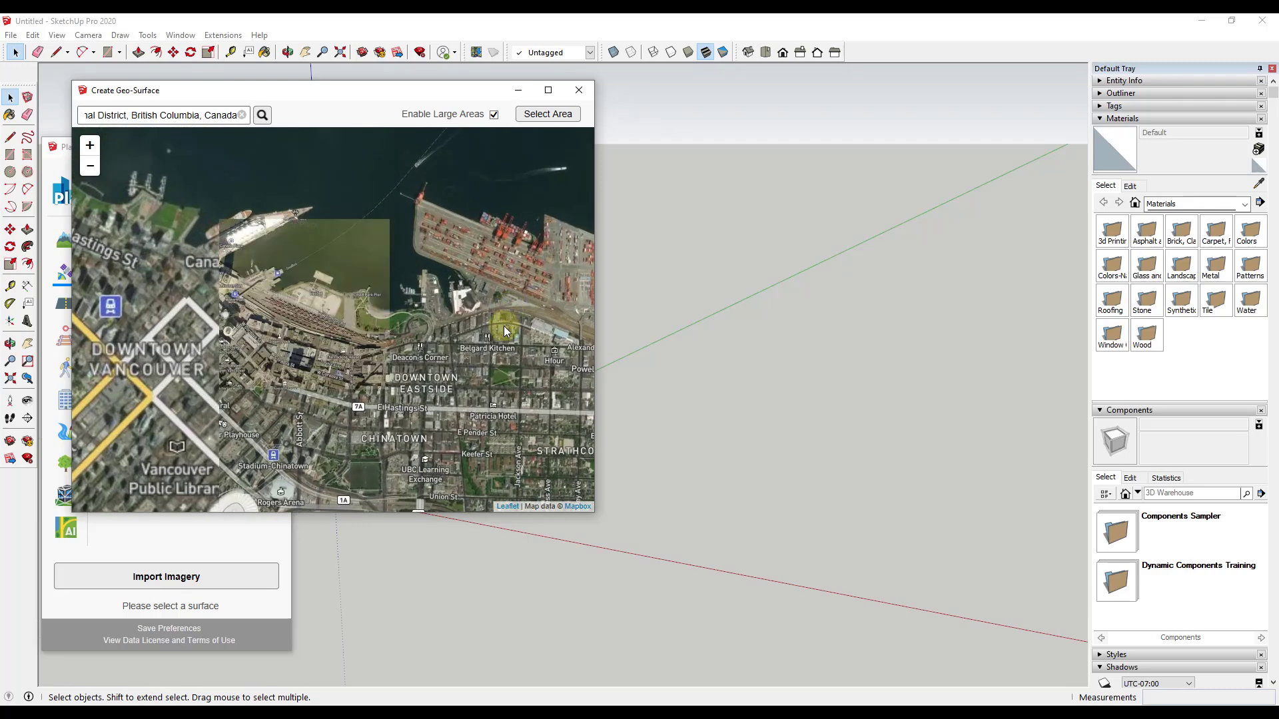
drag(484, 347, 439, 336)
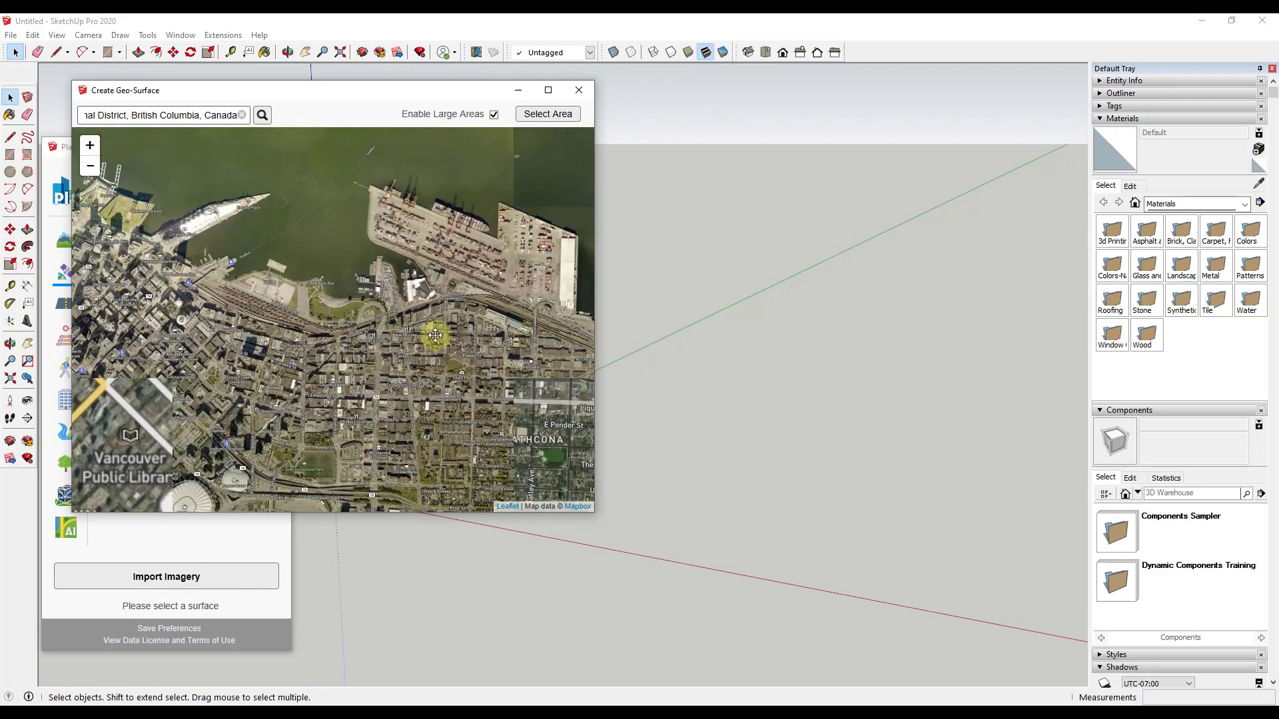
Centre the map on the Coal Harbour waterfront and mark a resized import rectangle over it.
drag(172, 338, 445, 416)
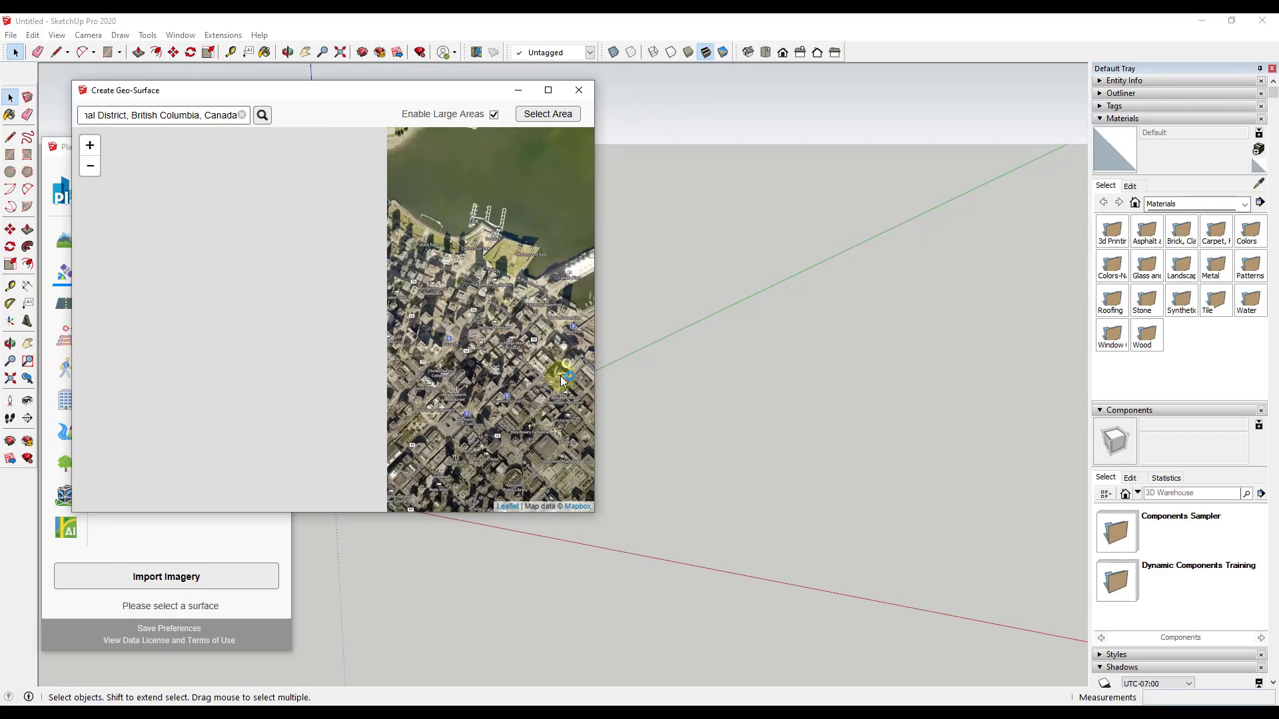
drag(301, 330, 362, 496)
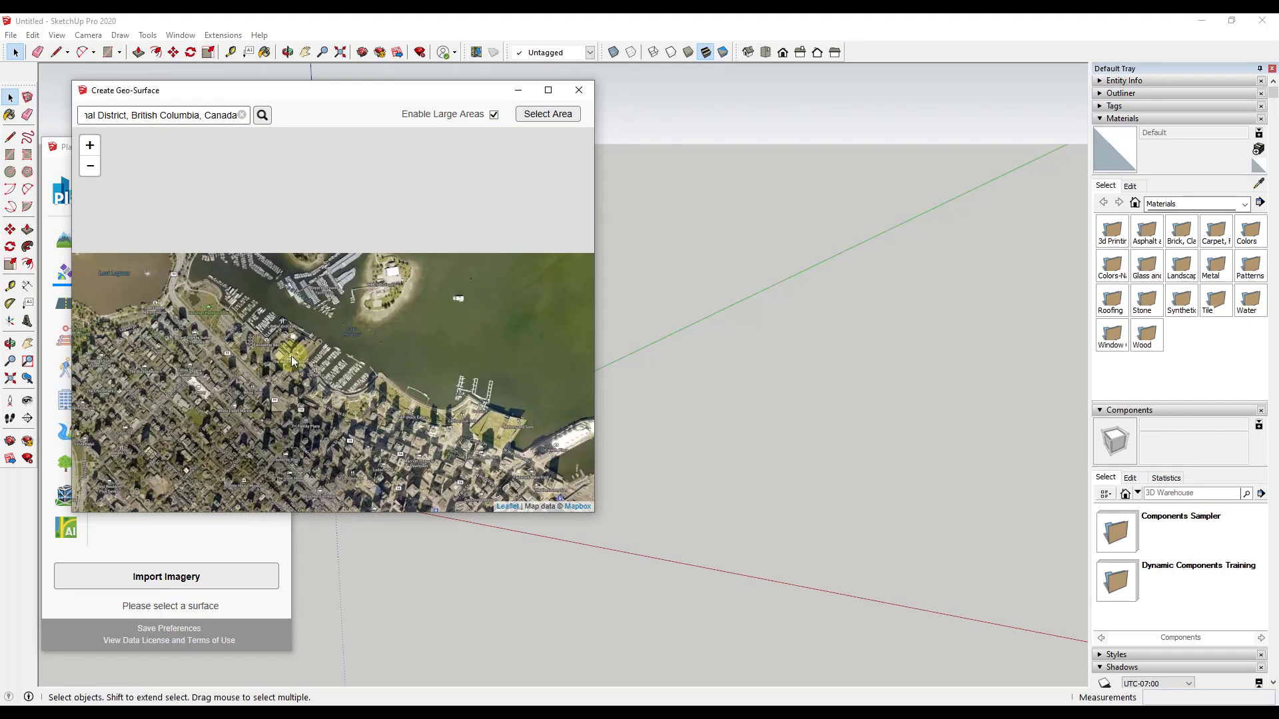
drag(362, 425, 386, 313)
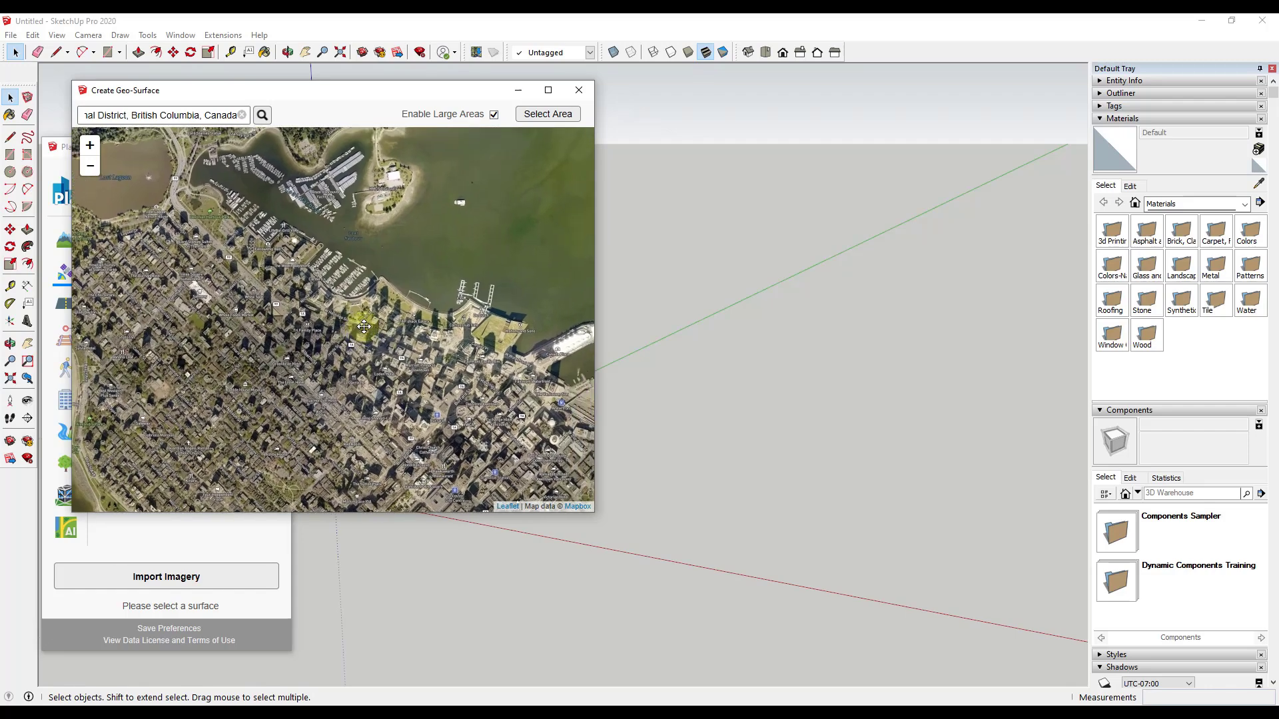
click(542, 114)
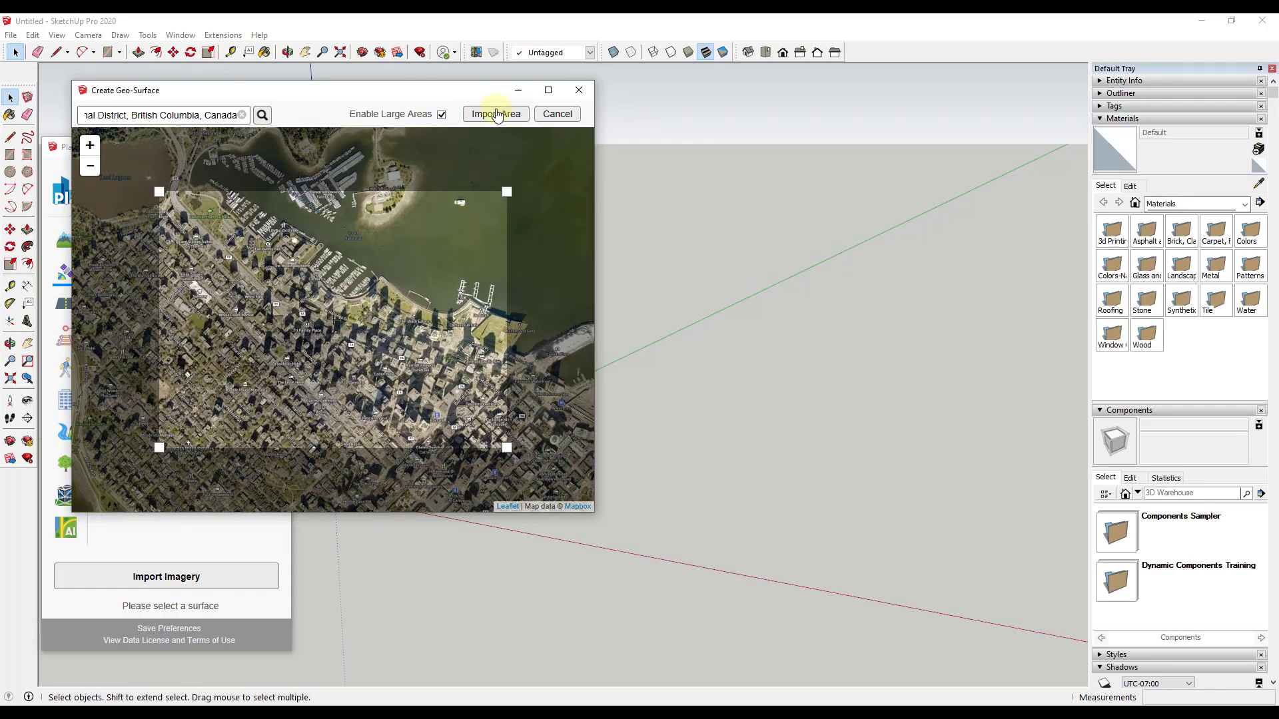
drag(508, 191, 477, 171)
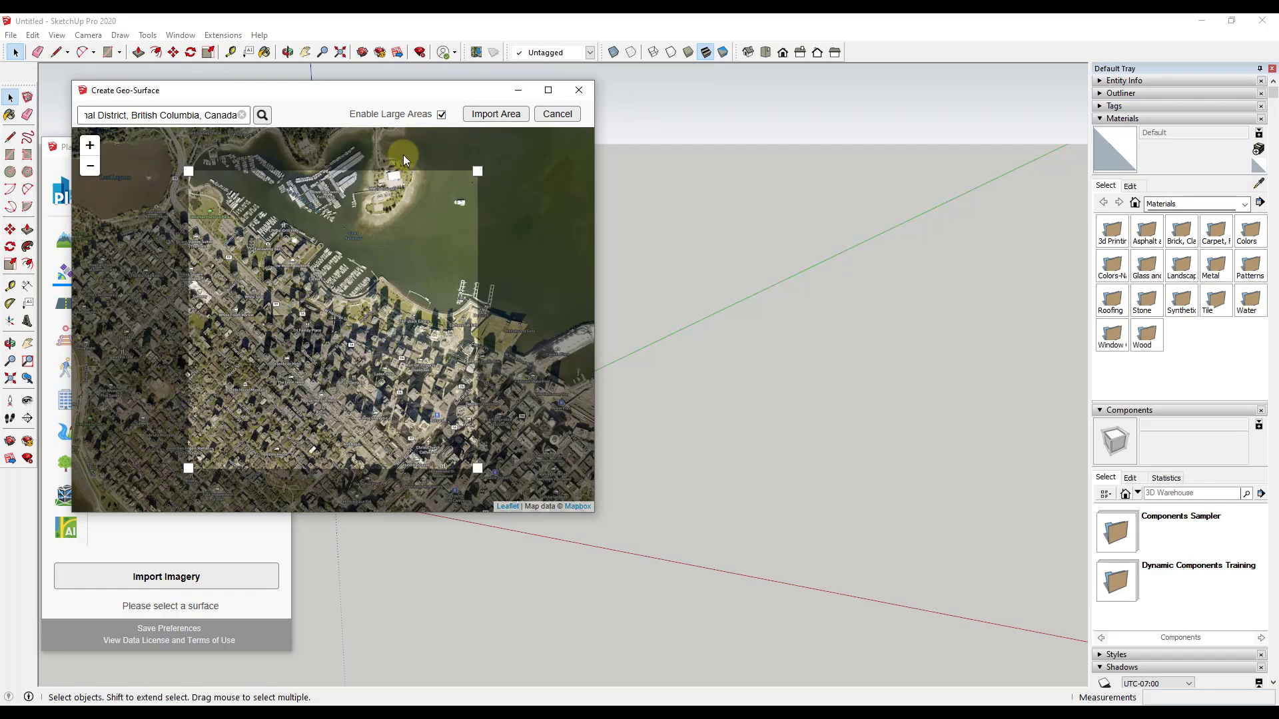
Import the marked area as a satellite-textured surface, then inspect it and select its face.
click(495, 115)
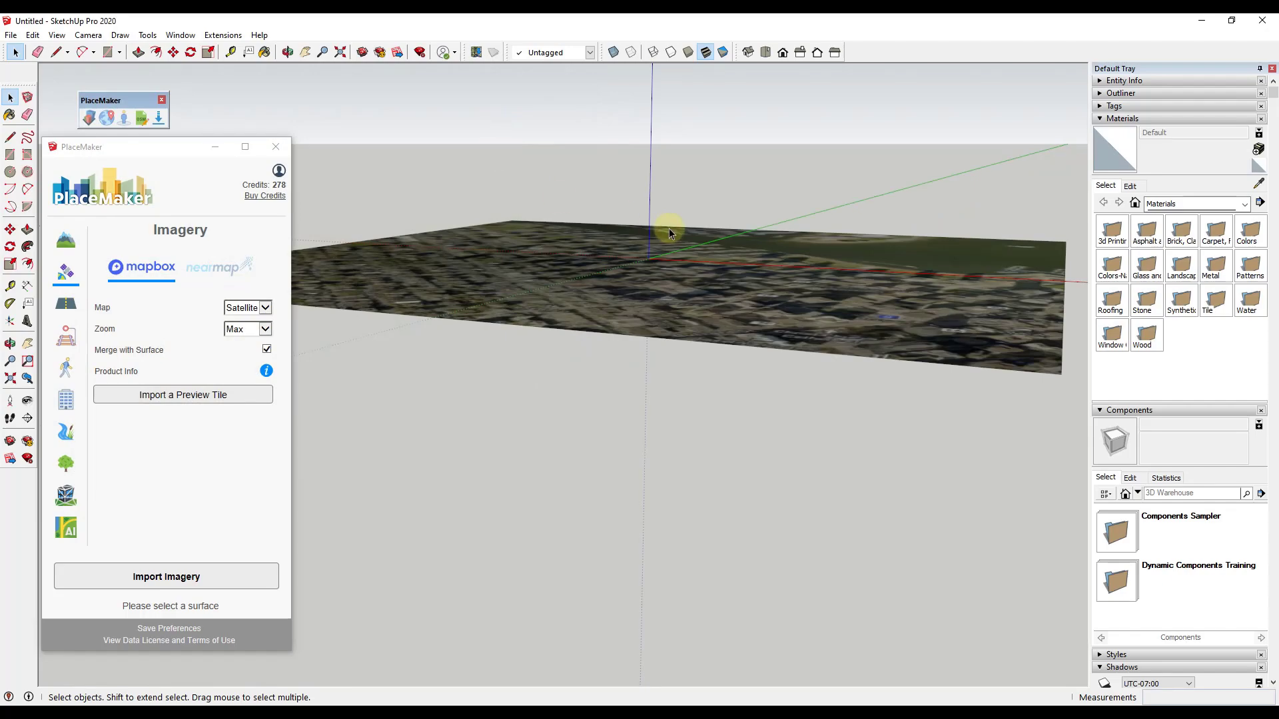
middle_drag(668, 228, 810, 363)
scroll(800, 245, up, 2)
scroll(740, 269, down, 2)
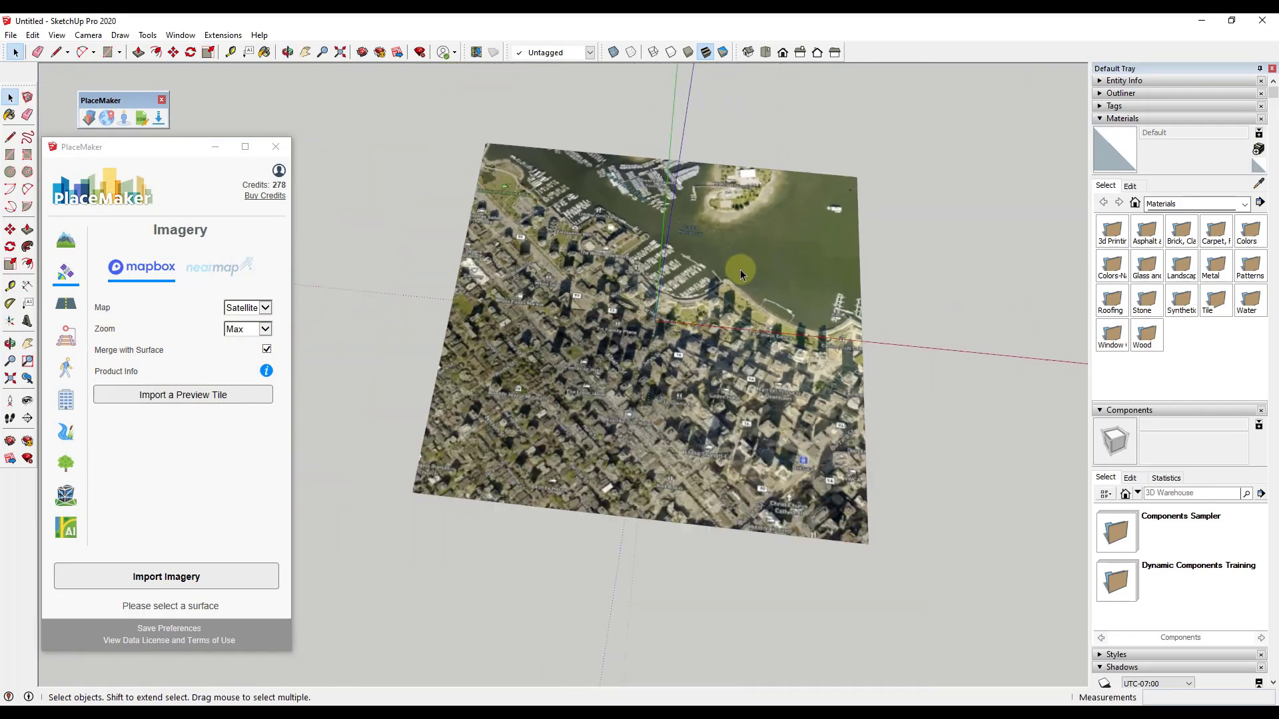
middle_drag(740, 269, 681, 306)
scroll(774, 302, up, 2)
scroll(769, 295, up, 1)
click(677, 319)
middle_drag(681, 365, 791, 299)
Show PlaceMaker's Buildings settings and toggle the source between OSM and Microsoft.
click(65, 399)
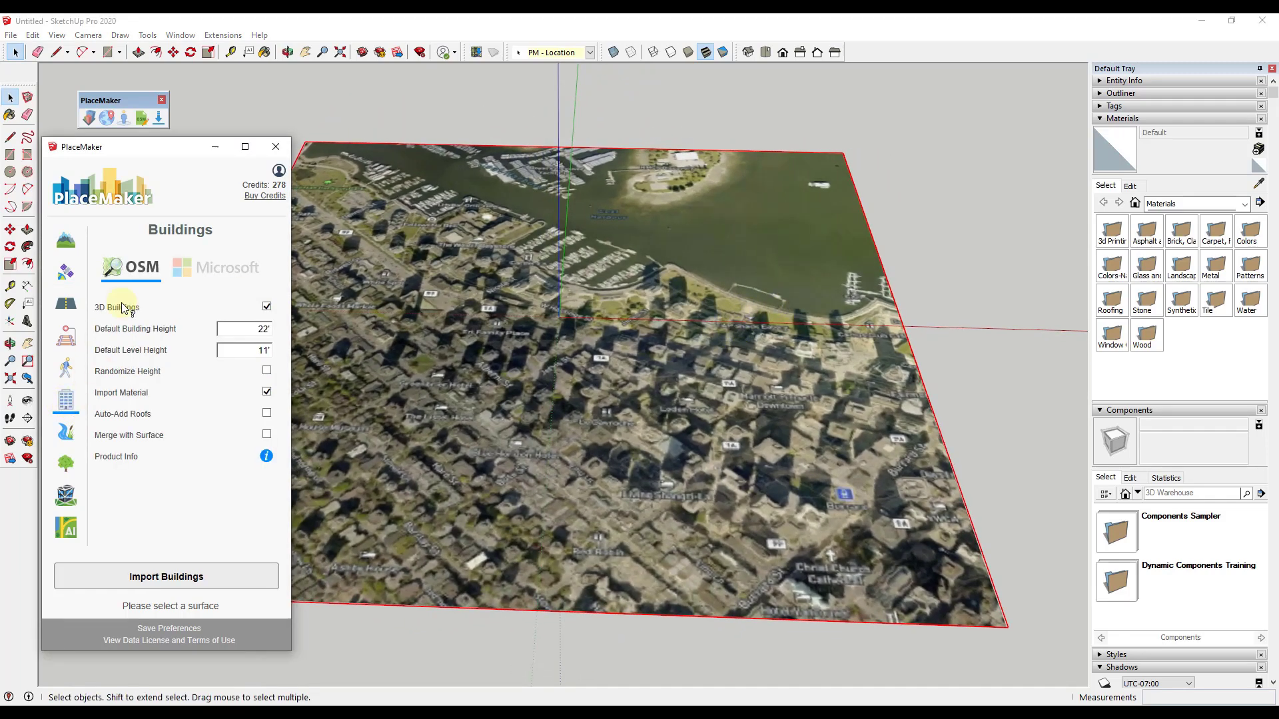
click(215, 268)
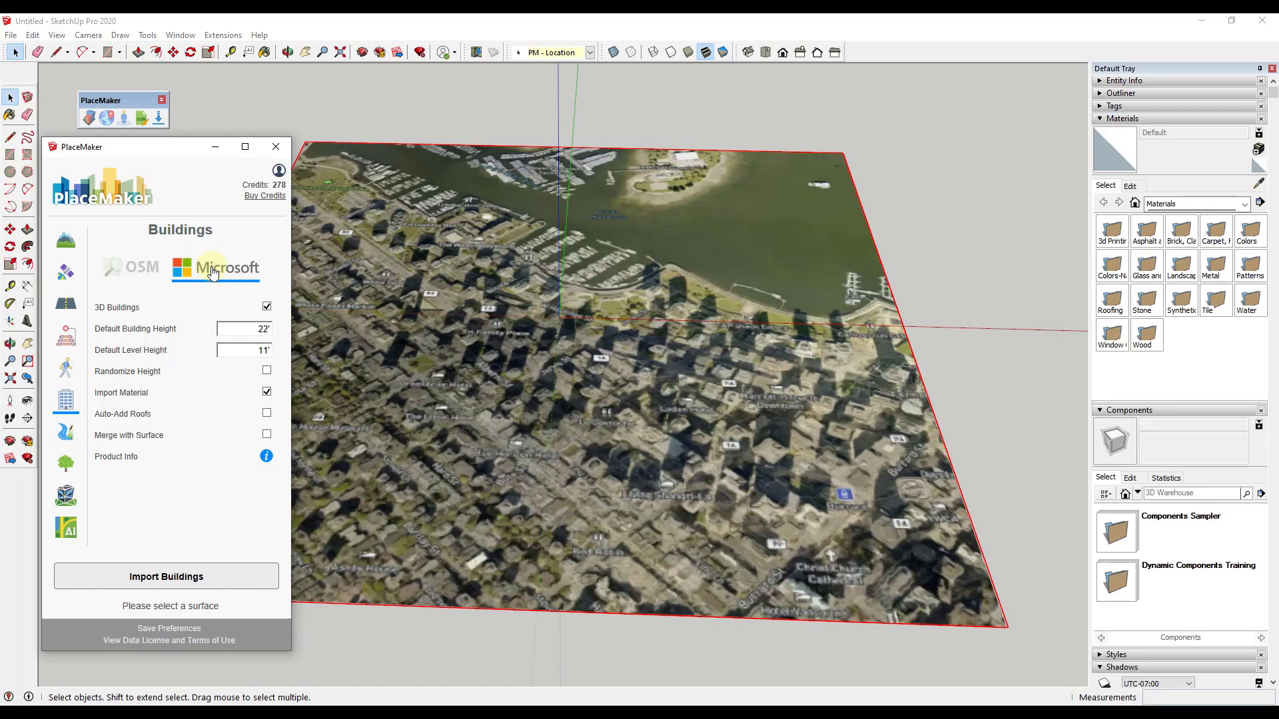
click(136, 273)
click(225, 275)
Preview an OSM building import and its 58-credit order, moving the order dialog aside.
click(270, 576)
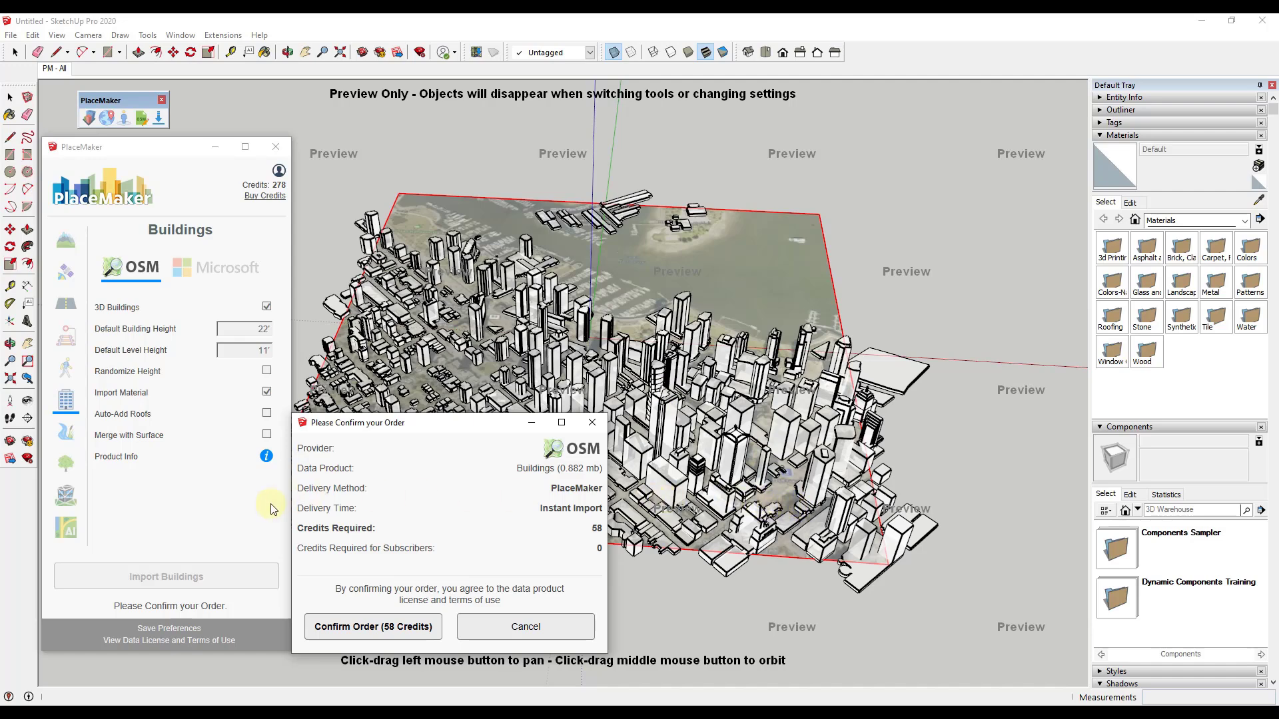
click(357, 633)
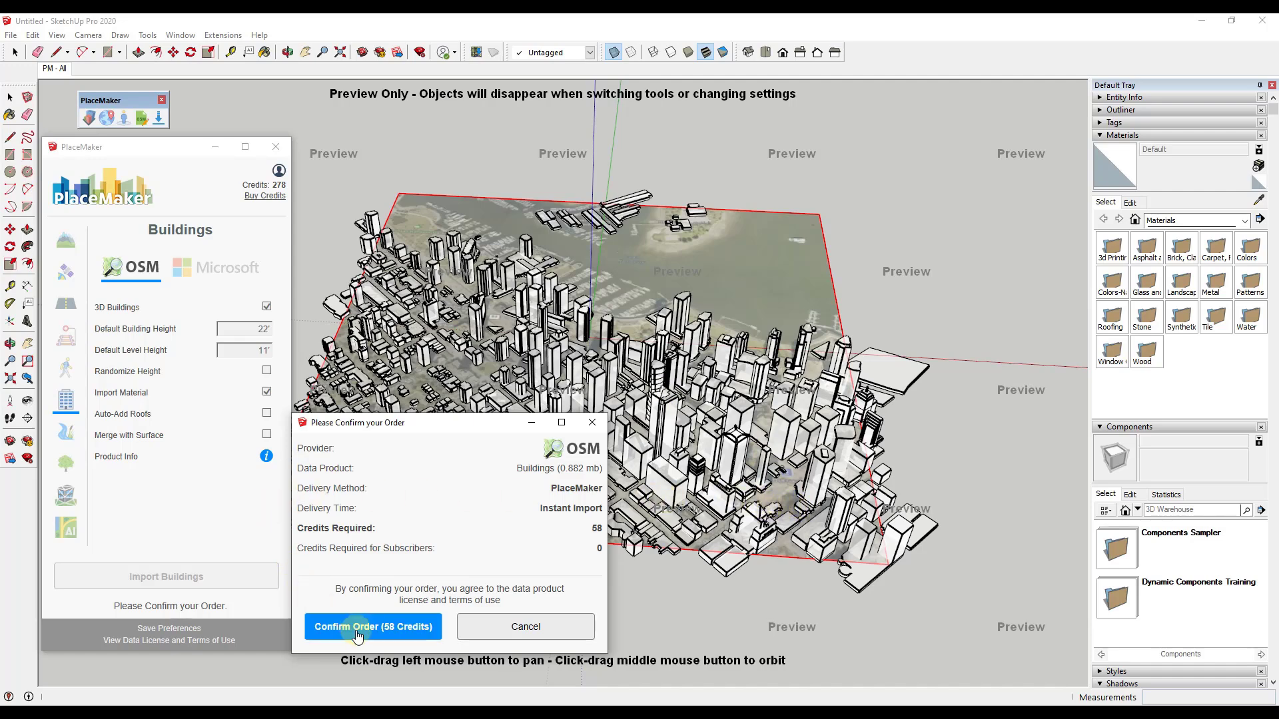
drag(403, 425, 889, 225)
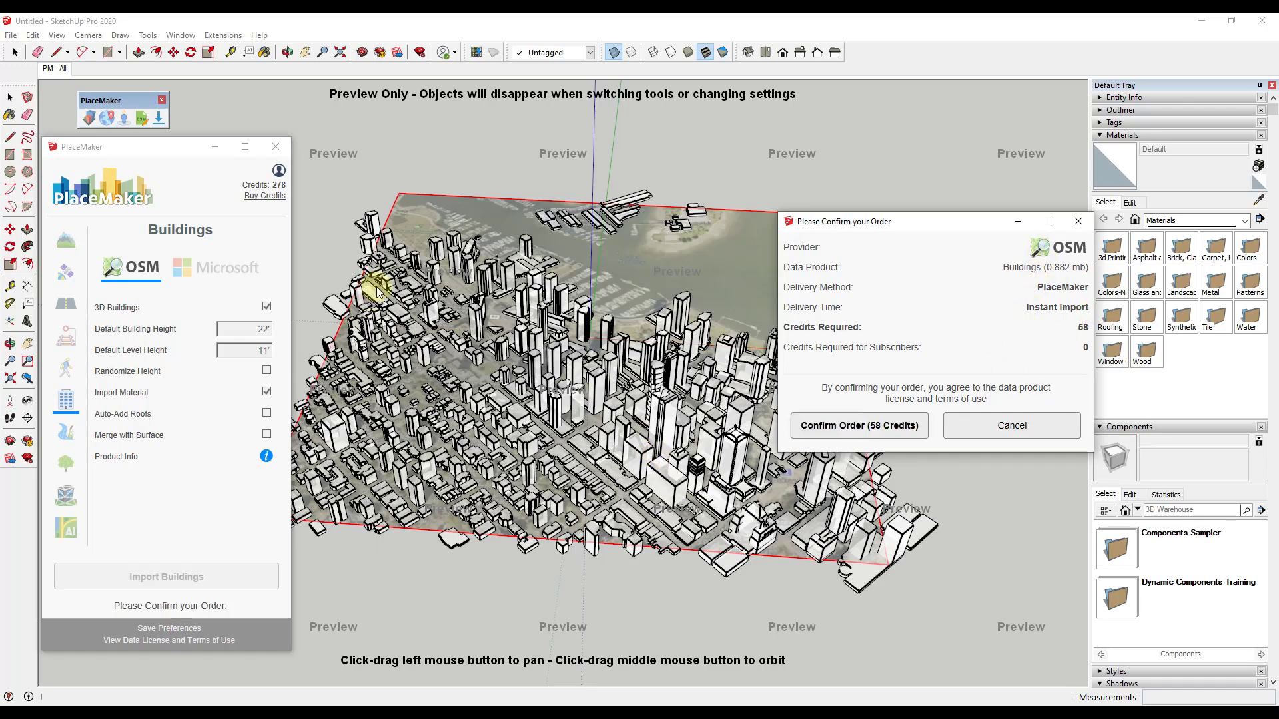
click(1004, 429)
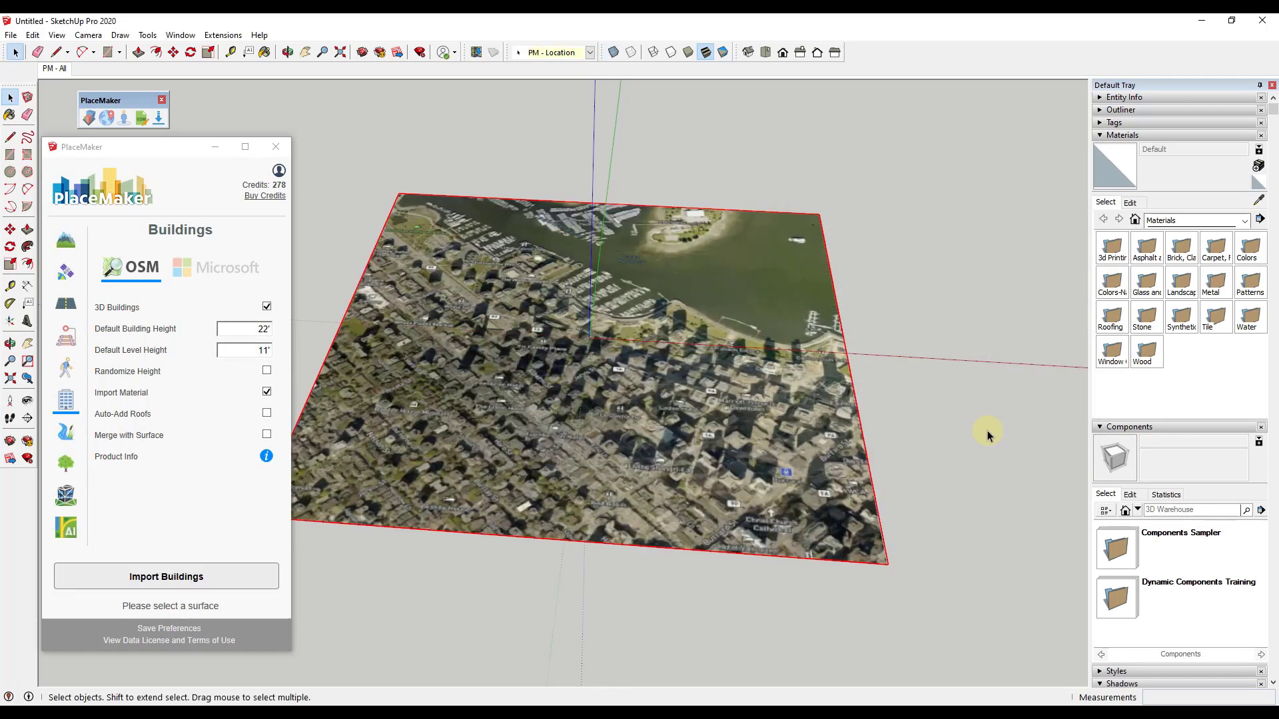
click(211, 272)
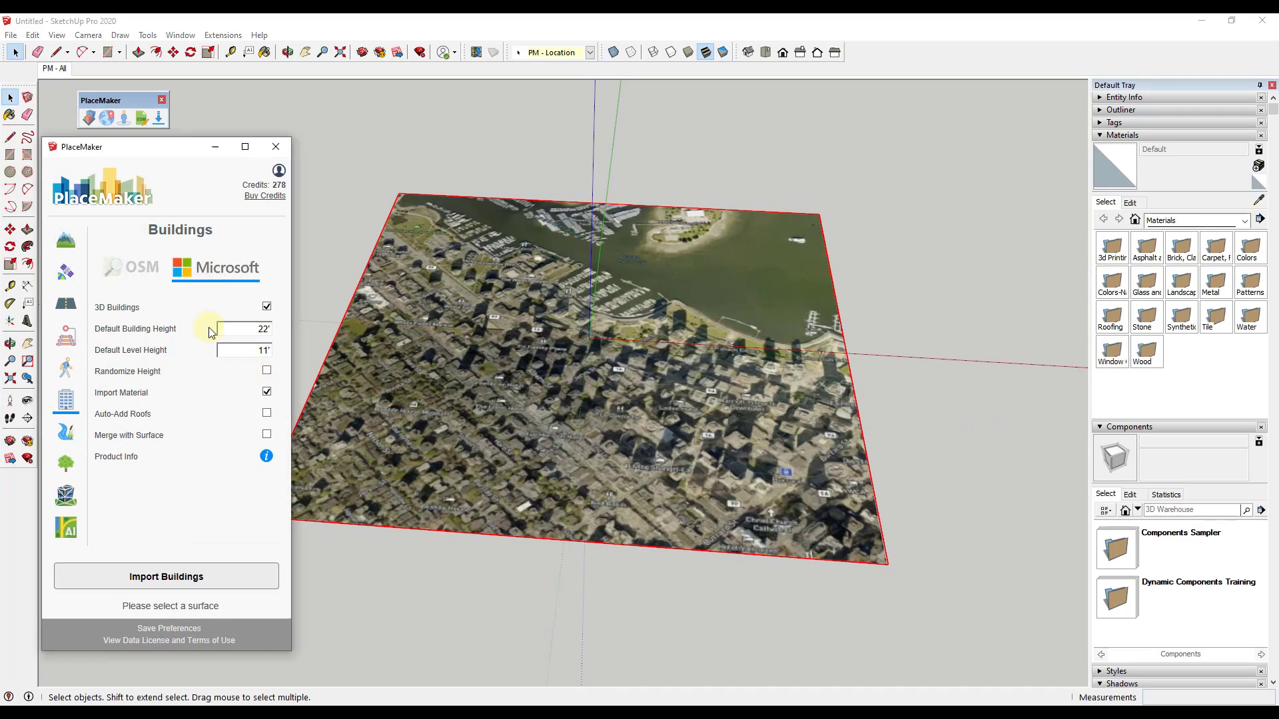
click(197, 586)
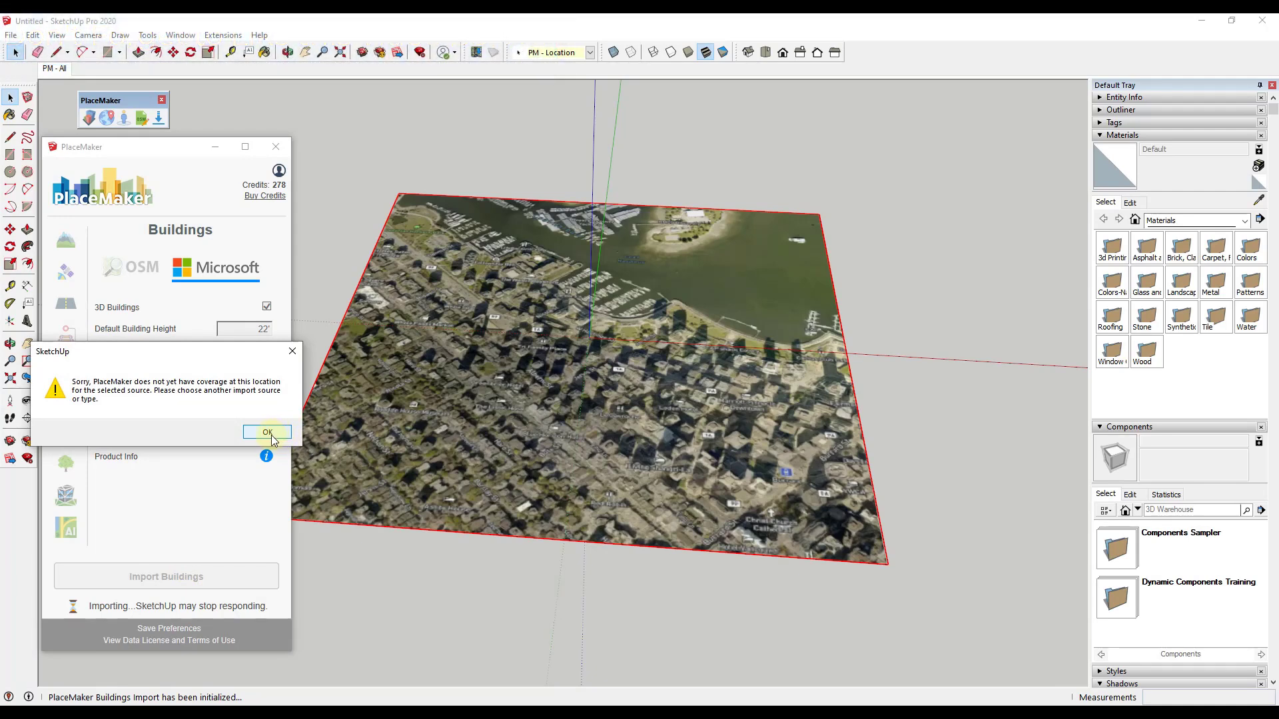
click(548, 306)
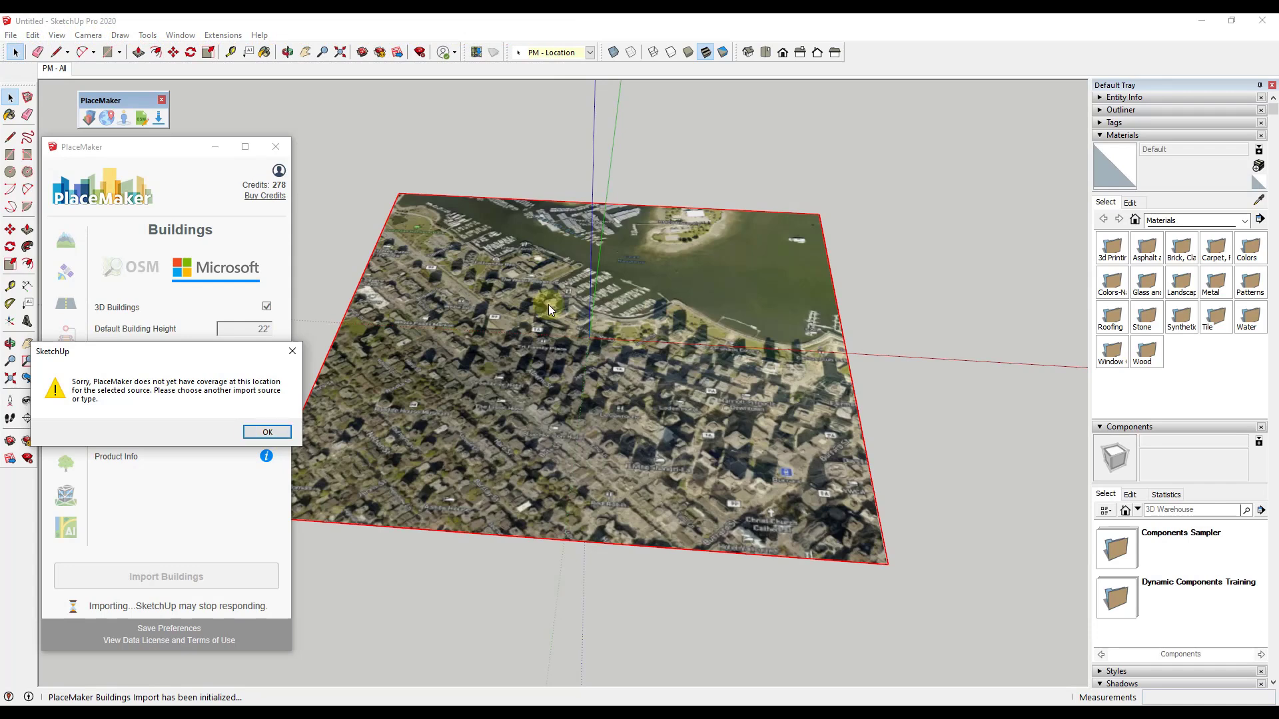
click(267, 432)
click(140, 270)
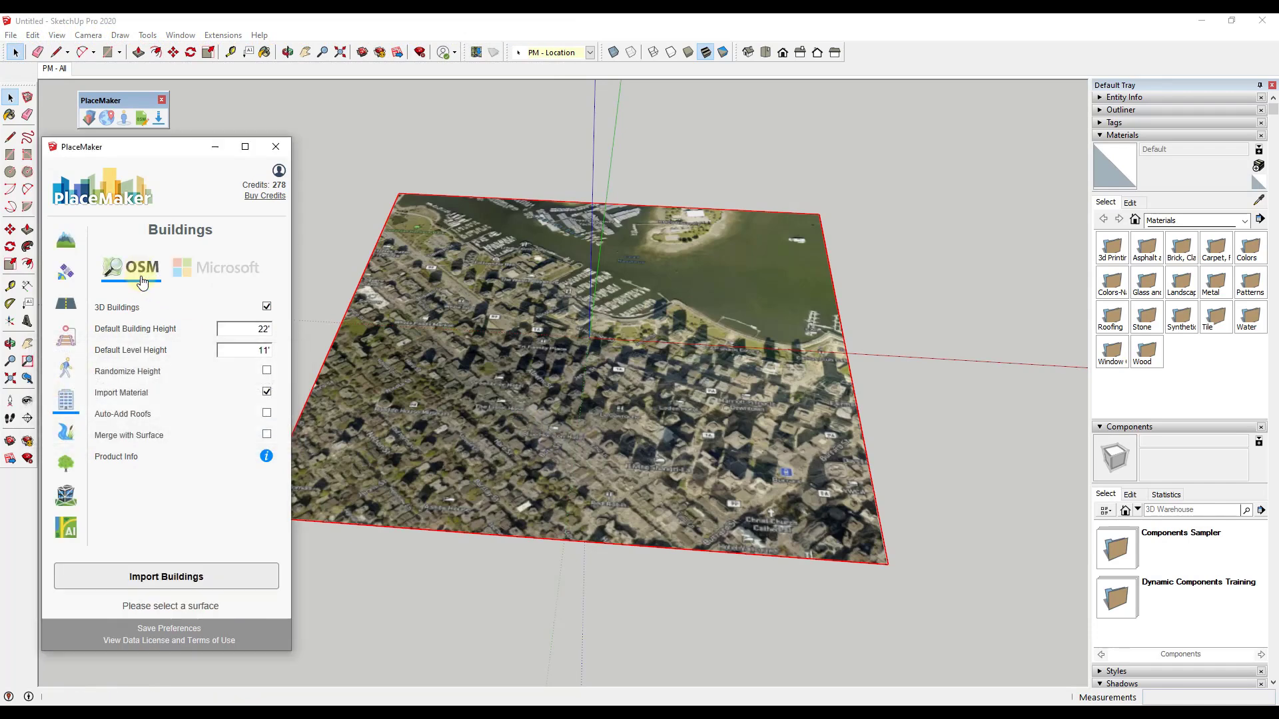
click(200, 581)
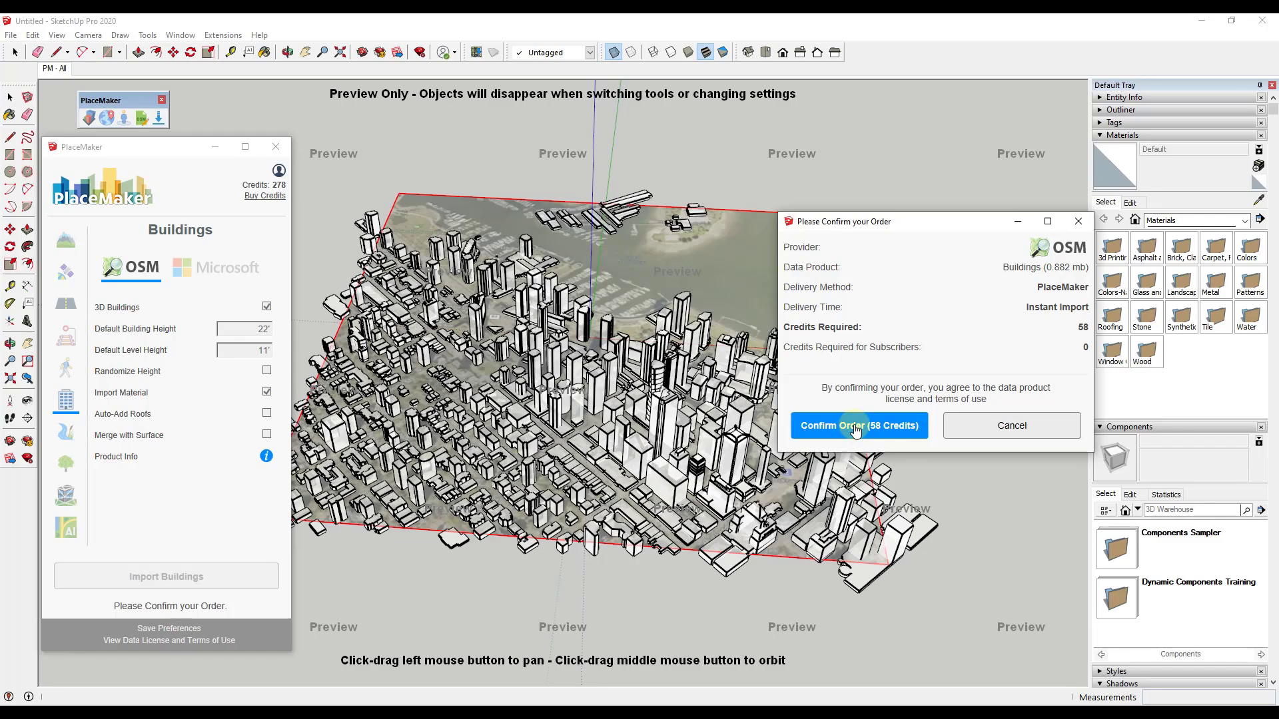
Confirm the 58-credit OSM building order.
click(855, 428)
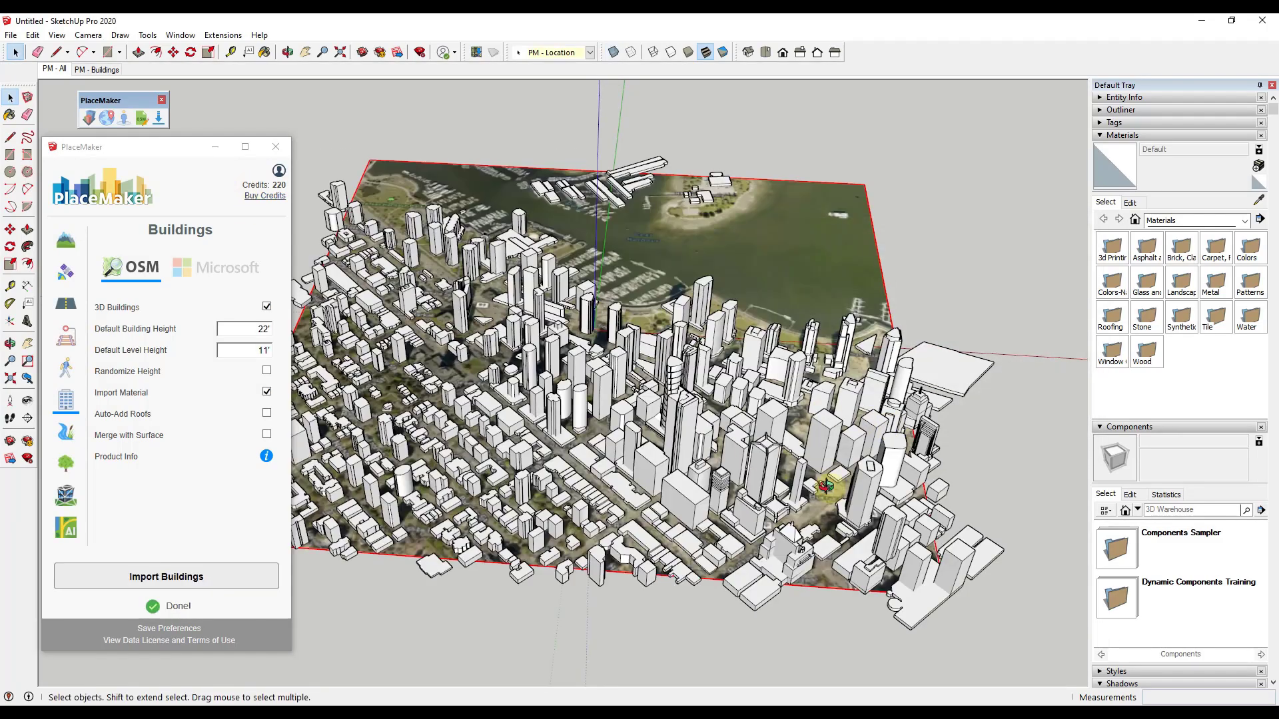
Orbit and zoom around the new downtown buildings, then show the Roads page with 10' OSM lanes.
middle_drag(829, 490, 737, 348)
scroll(733, 400, up, 3)
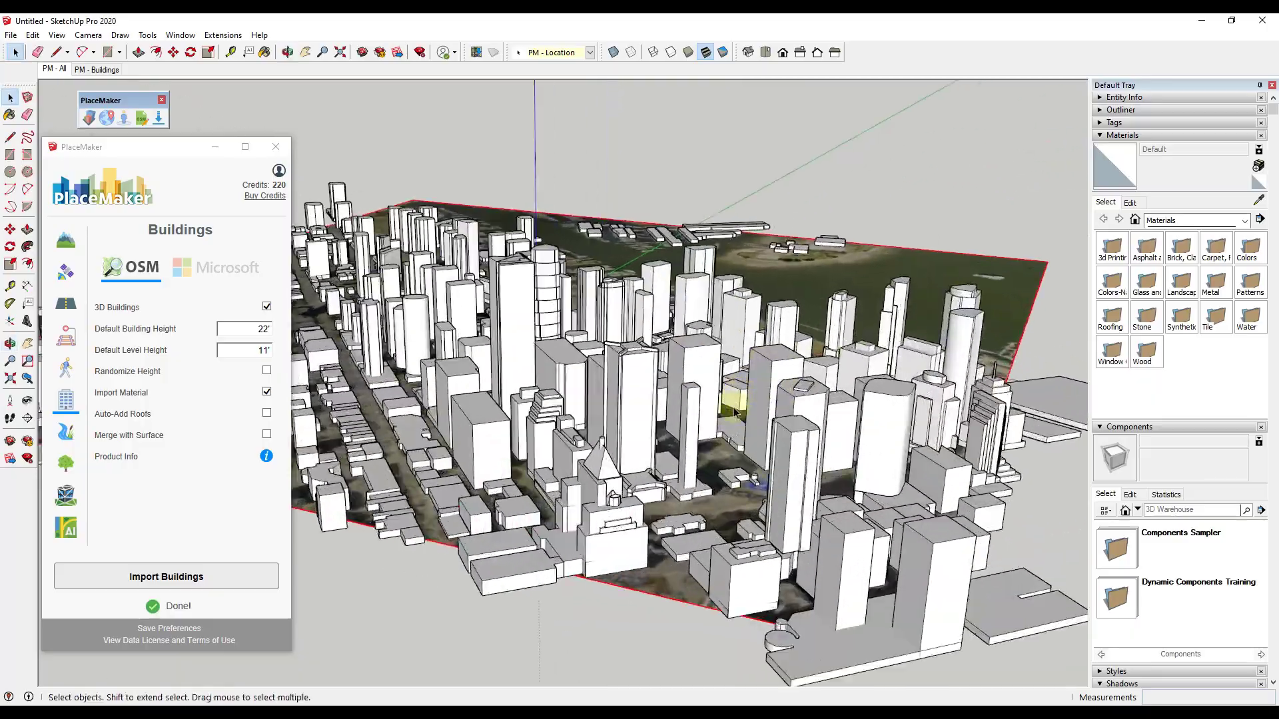
middle_drag(733, 400, 466, 373)
scroll(733, 420, down, 3)
key(space)
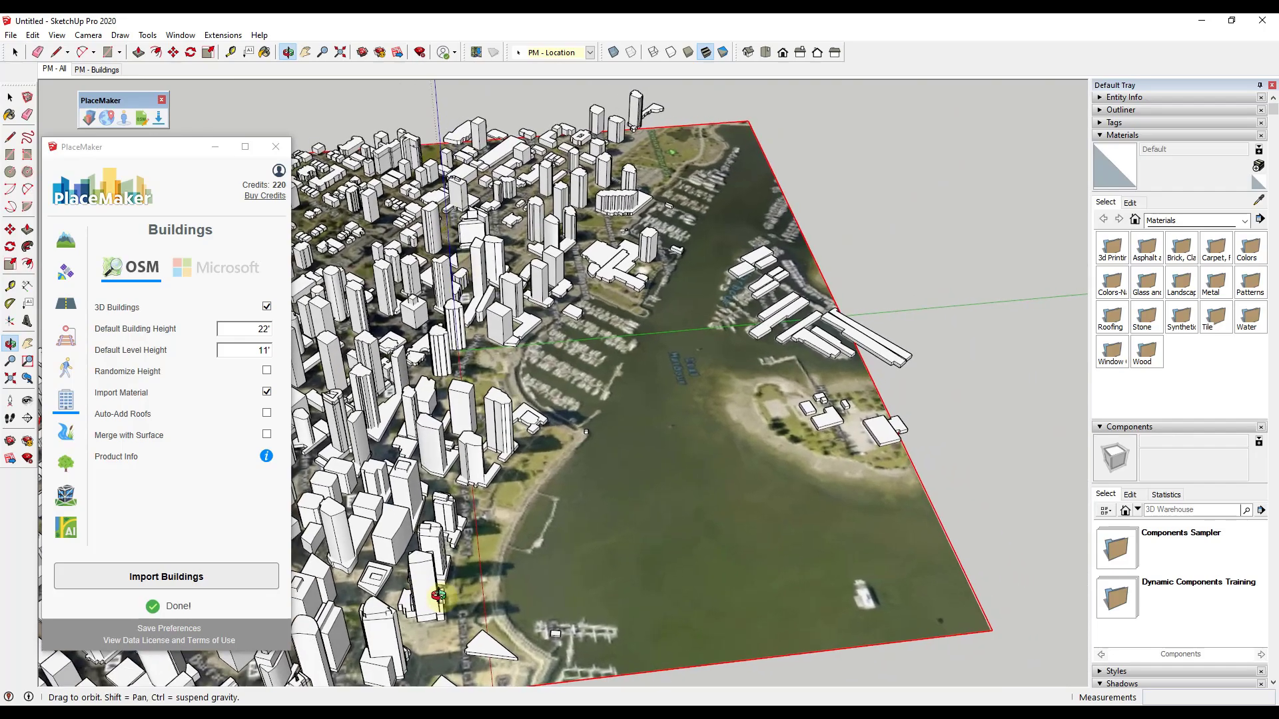
scroll(430, 357, up, 3)
scroll(429, 357, up, 2)
middle_drag(659, 386, 607, 329)
scroll(607, 330, down, 4)
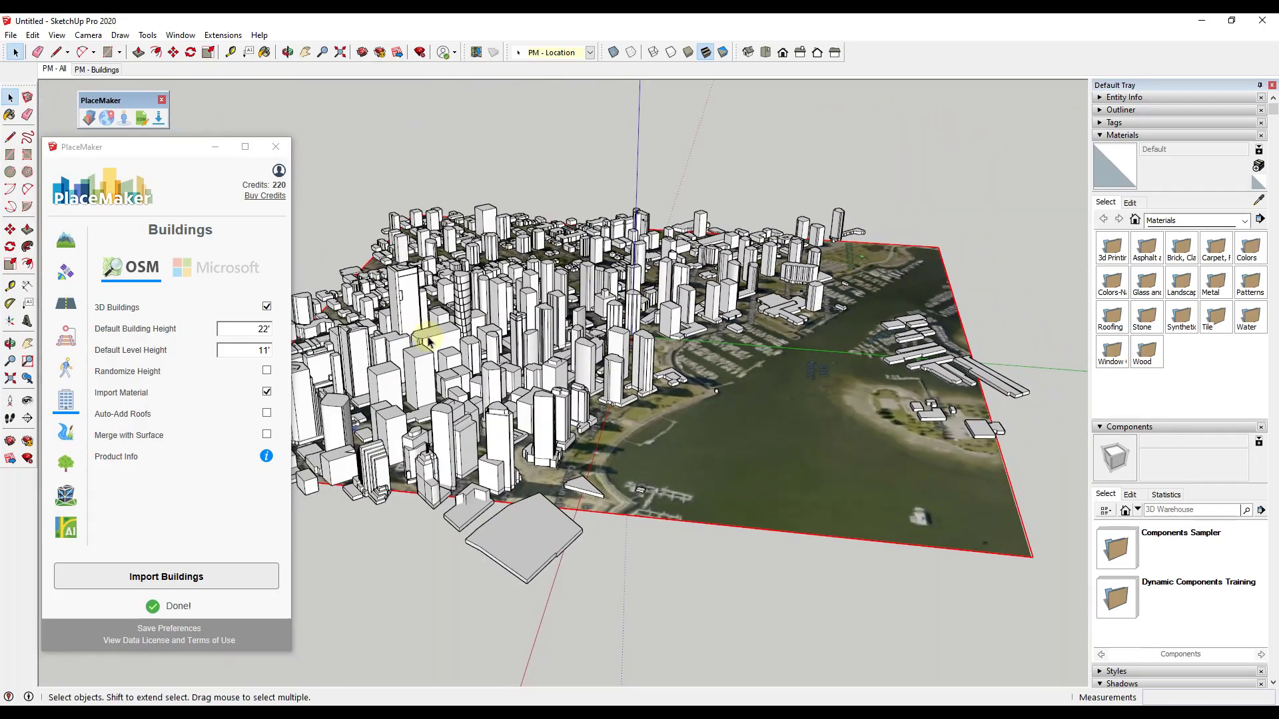
scroll(767, 345, down, 1)
middle_drag(641, 339, 666, 363)
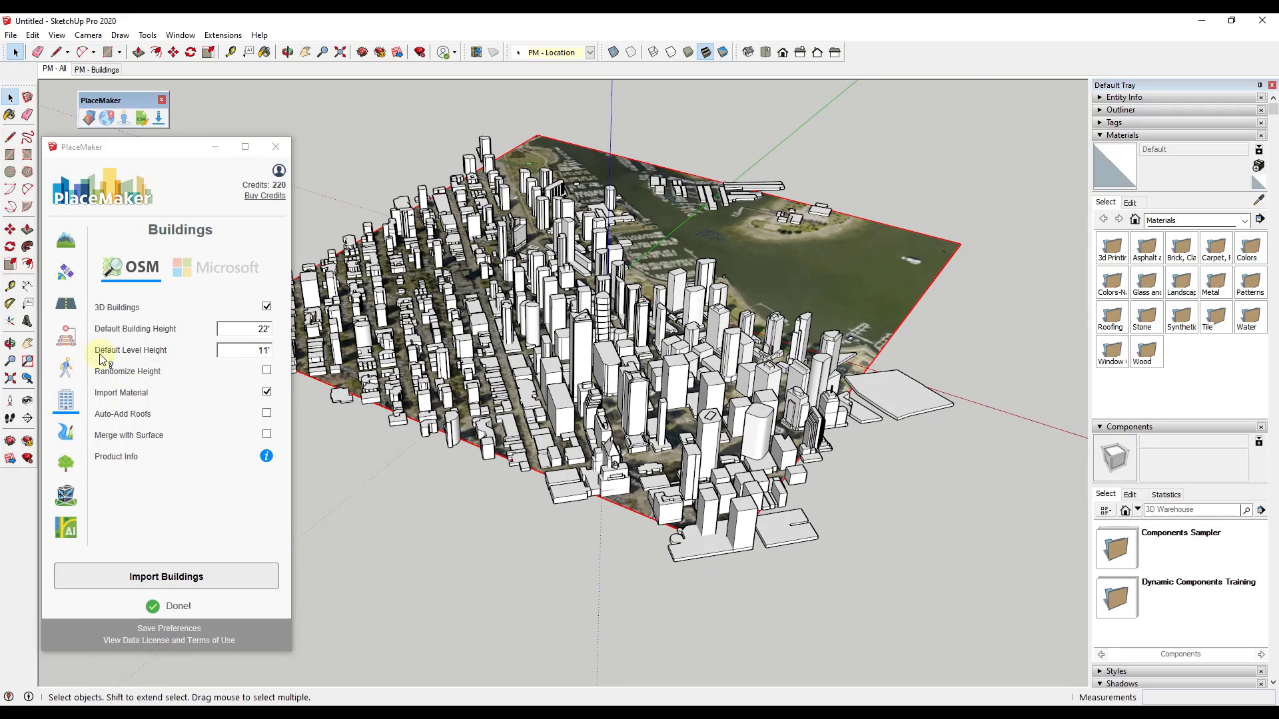
click(66, 311)
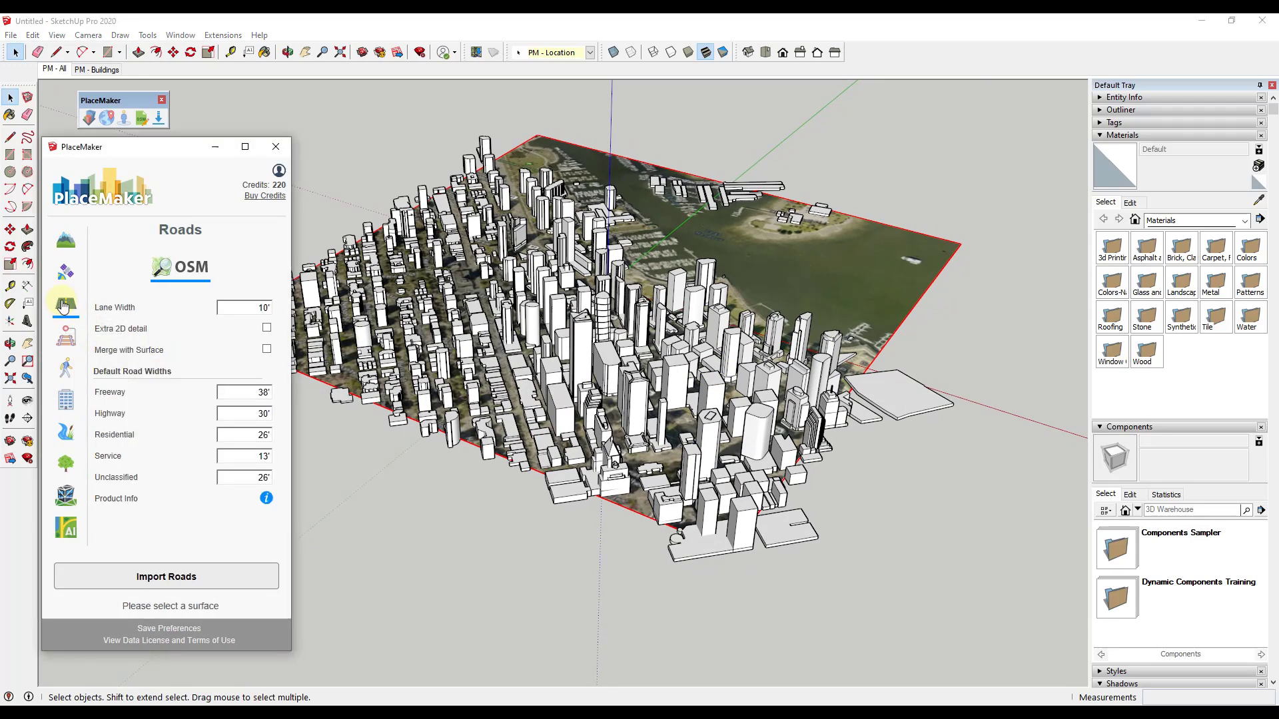
Import the OSM roads and confirm the 8-credit order.
click(182, 577)
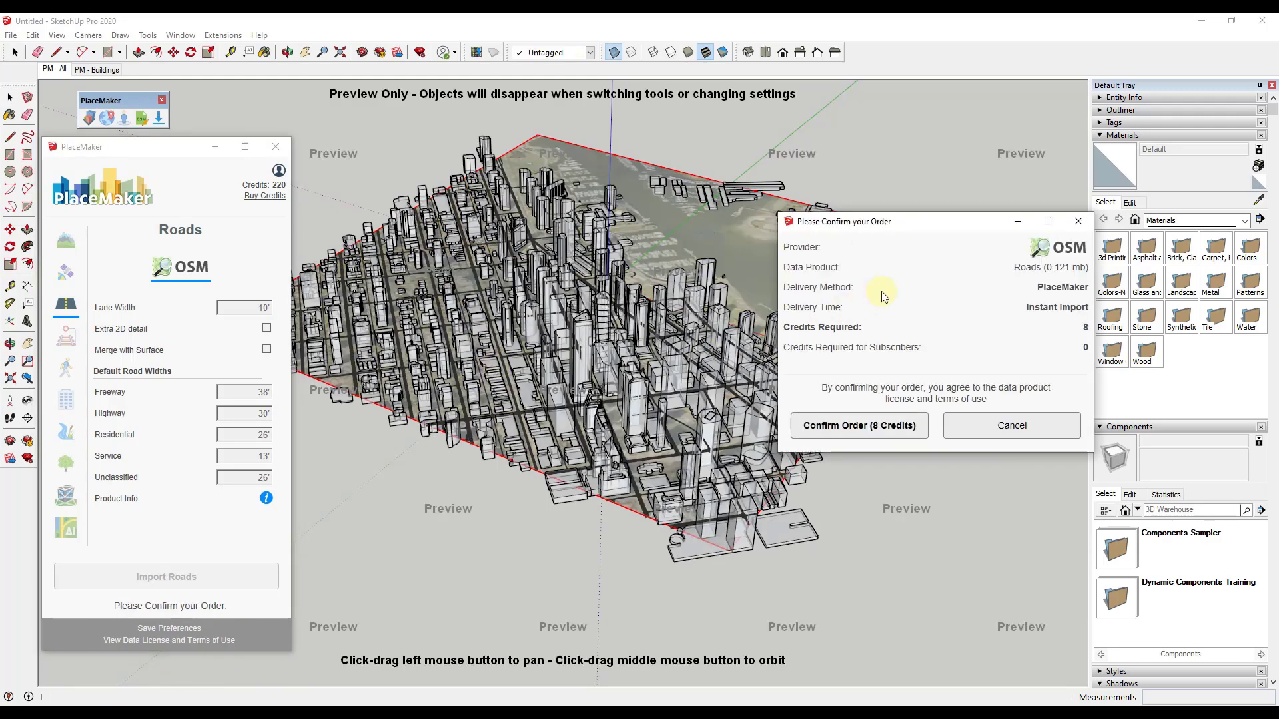
click(880, 428)
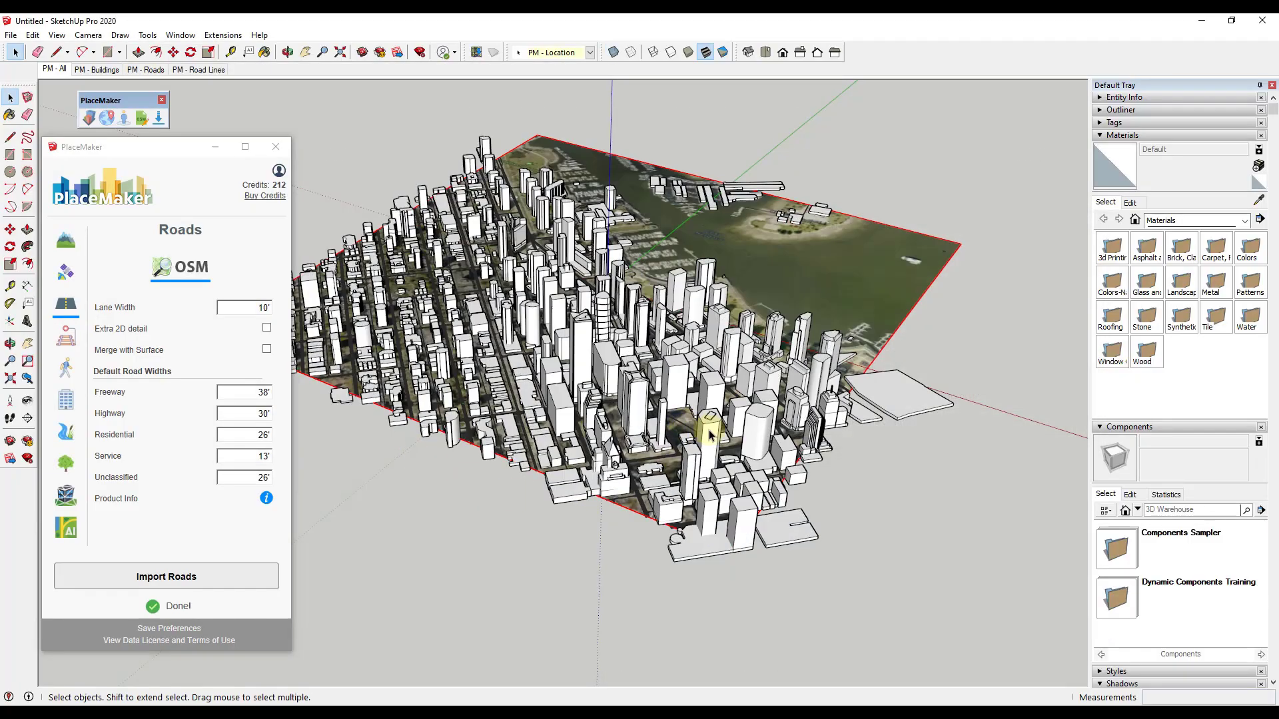
Orbit and zoom over the waterfront roads, then collapse the Shadows and Components tray panels.
middle_drag(685, 434, 643, 445)
scroll(645, 443, up, 6)
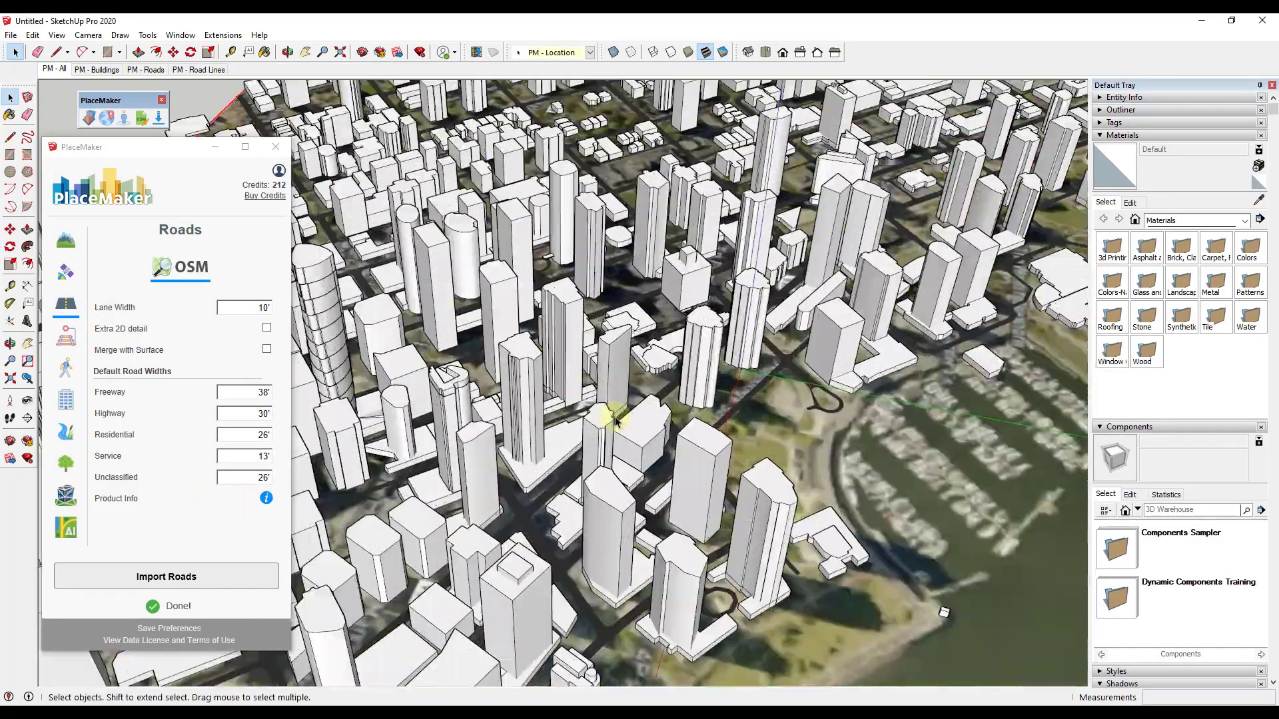
scroll(773, 328, down, 8)
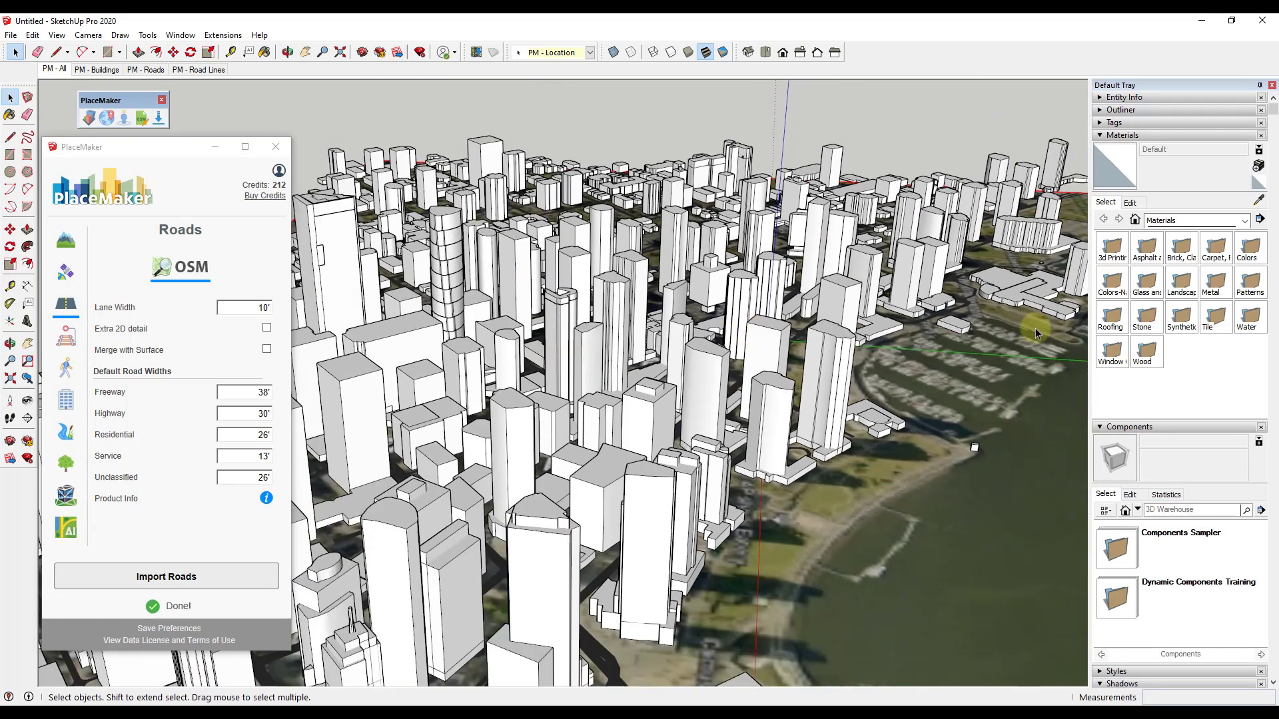
scroll(1211, 398, down, 5)
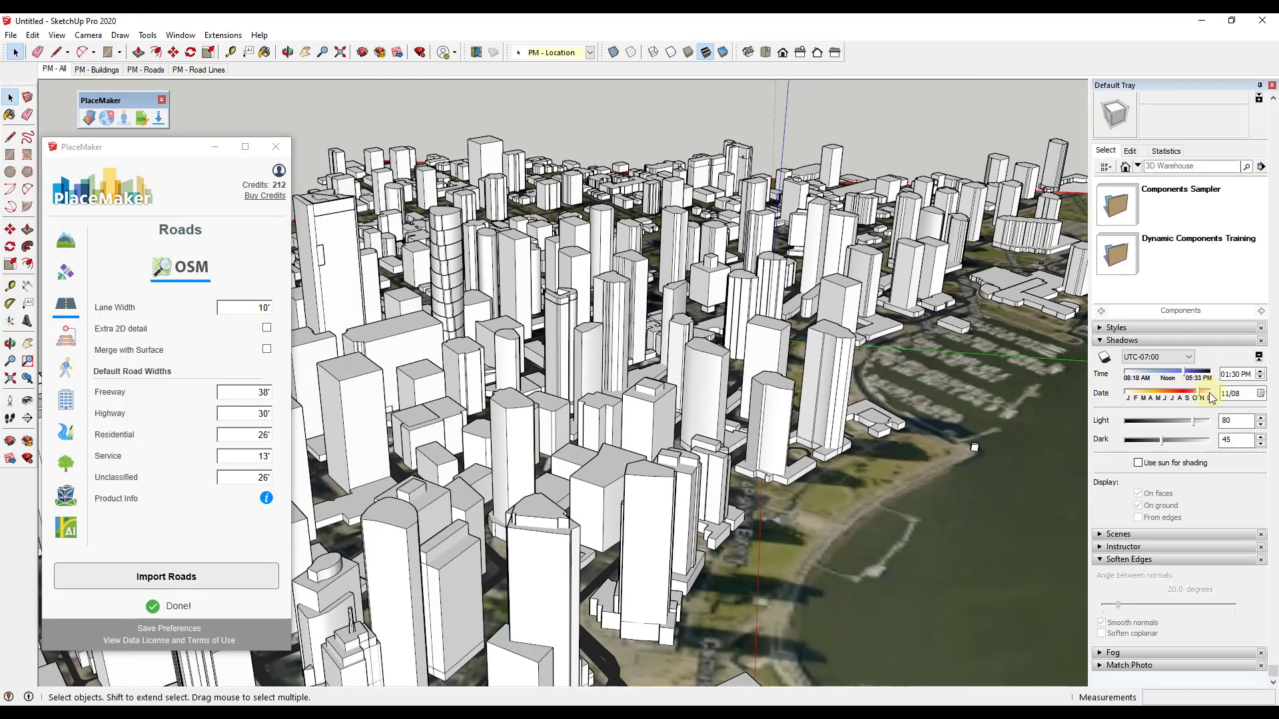
click(1105, 341)
click(1099, 265)
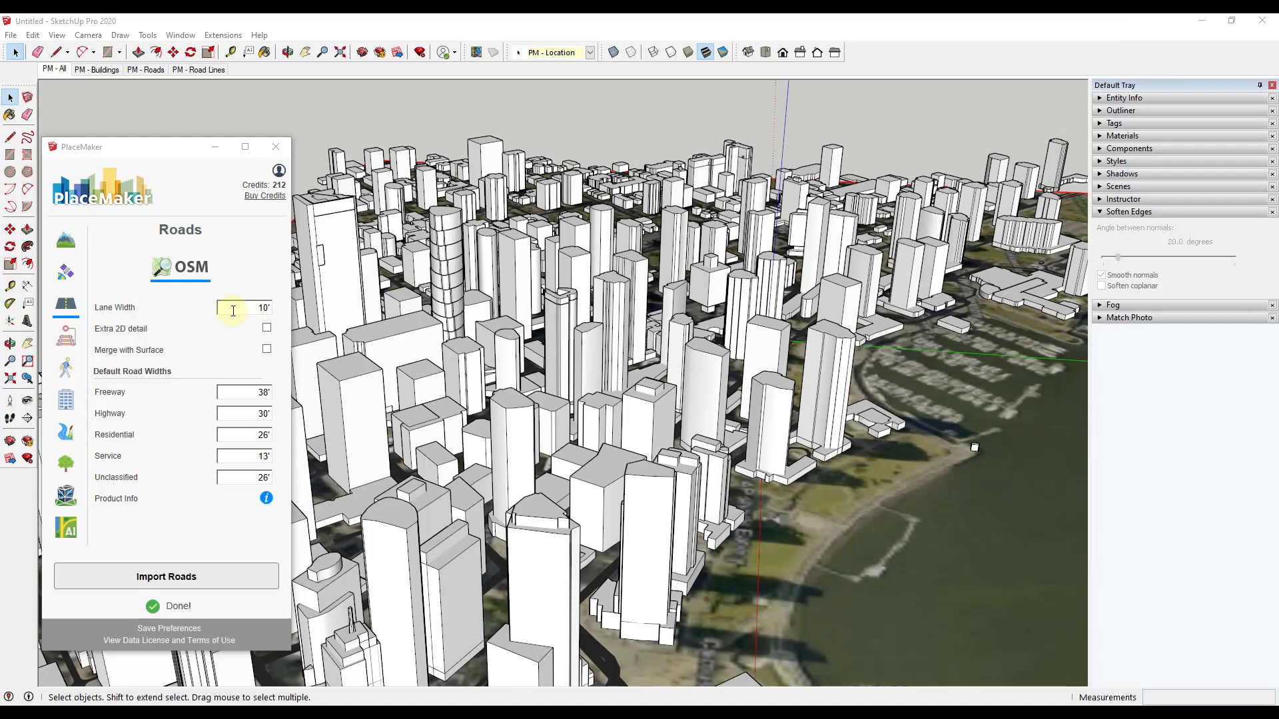
Pan the harbour into view and switch PlaceMaker to its Water page.
scroll(836, 499, down, 5)
scroll(835, 487, up, 2)
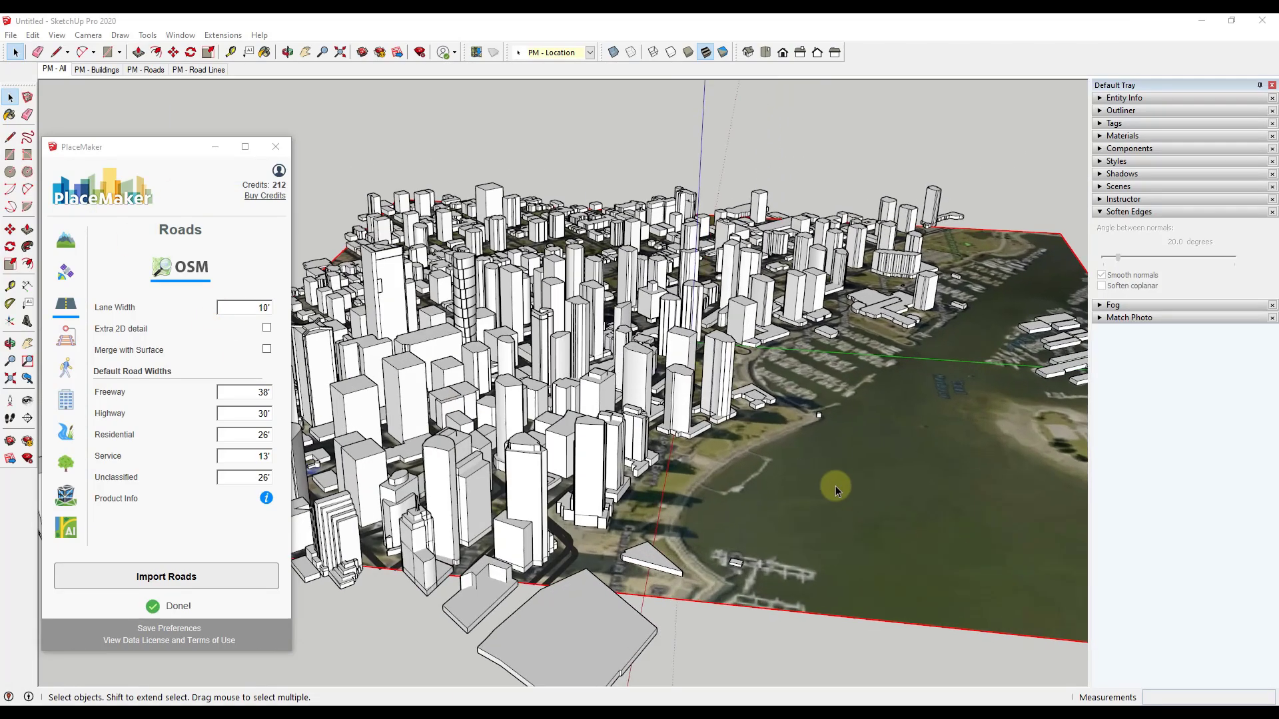
shift+middle_drag(835, 486, 716, 445)
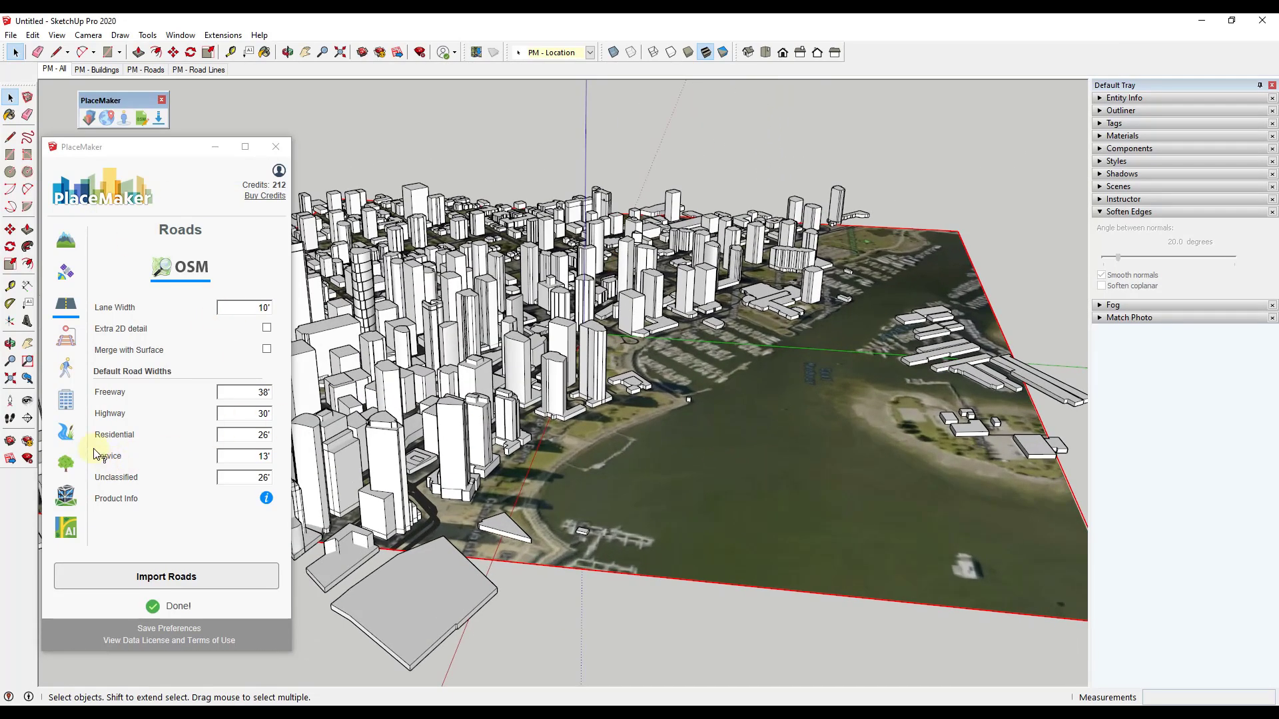
click(66, 431)
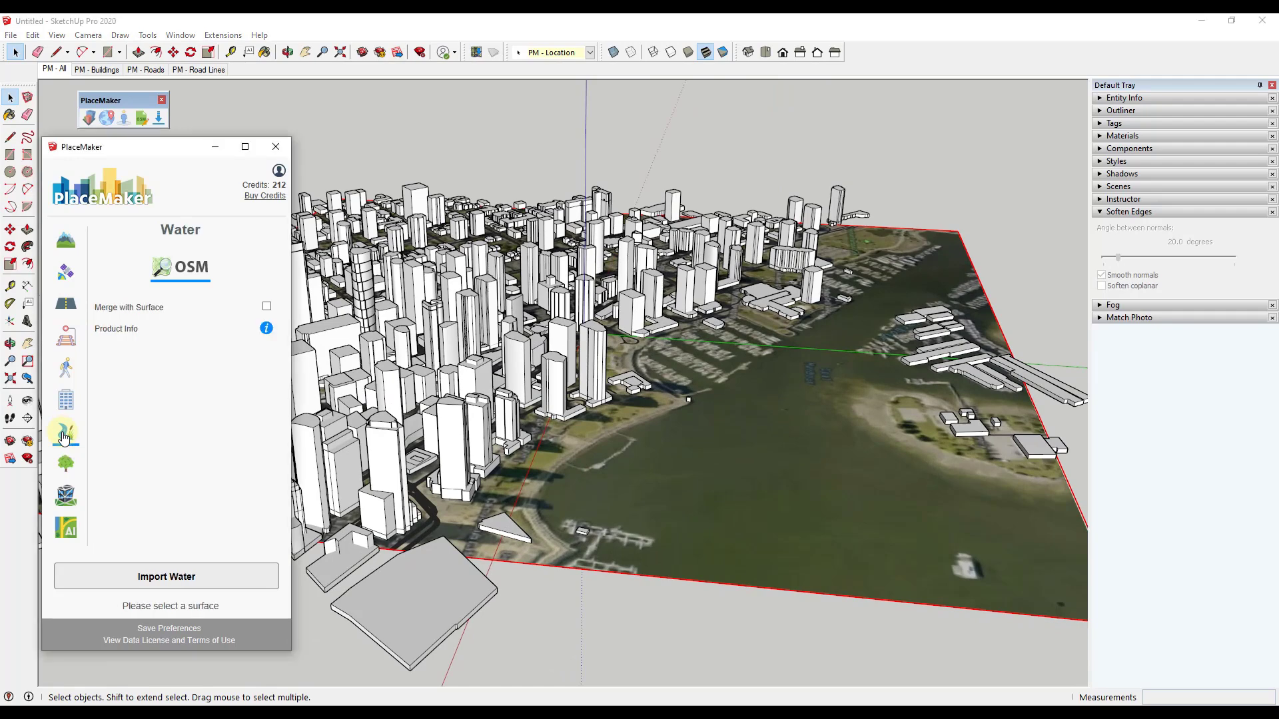
Import OSM water for 1 credit and orbit to view the blue harbour.
click(179, 578)
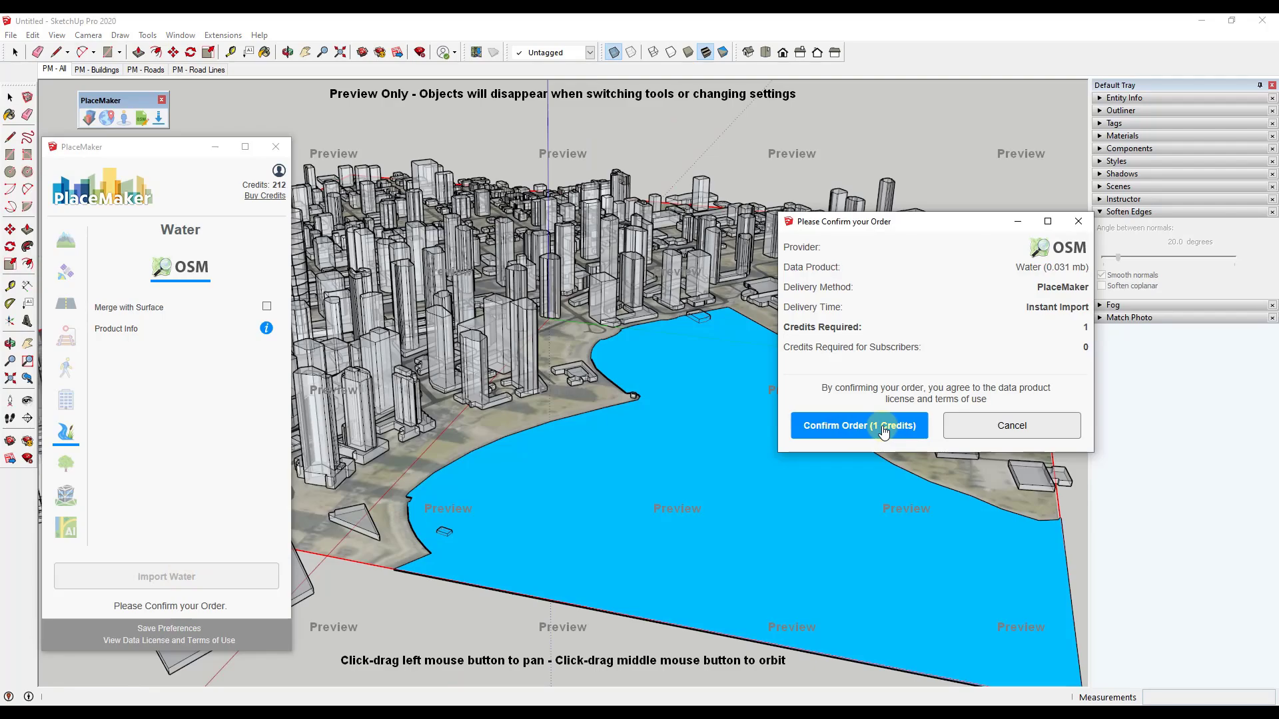
click(874, 432)
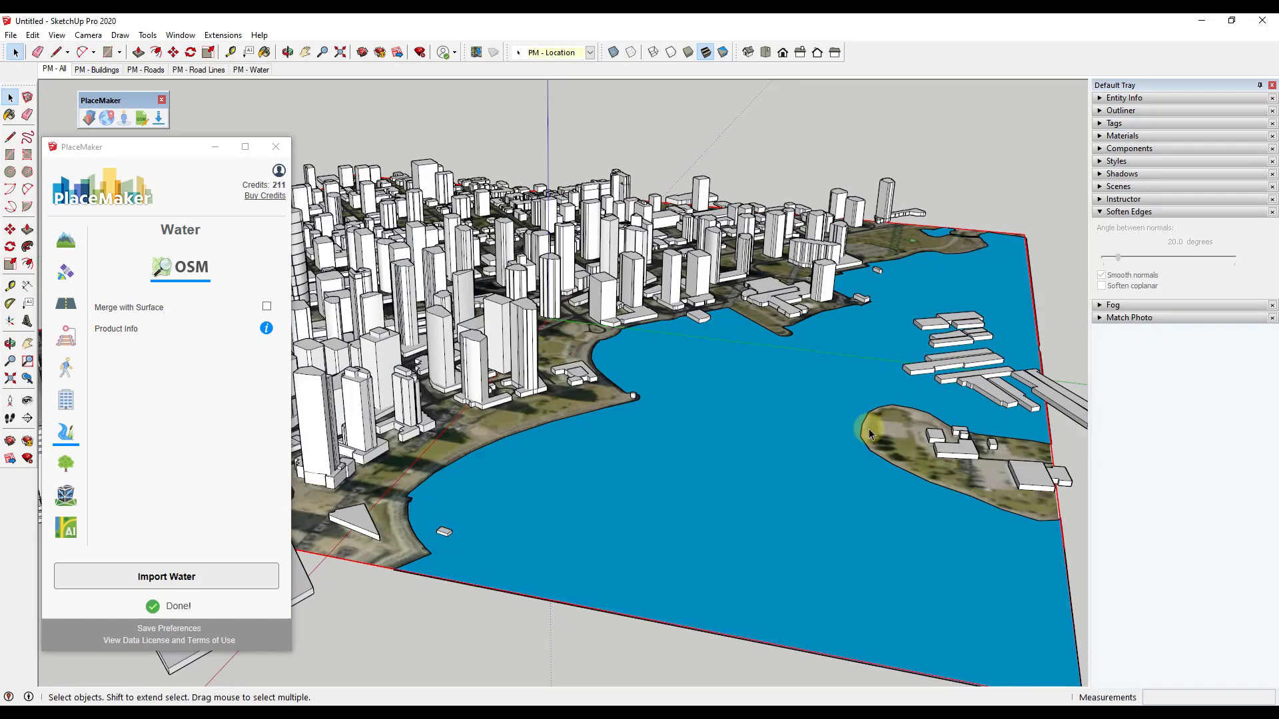
middle_drag(871, 425, 930, 426)
scroll(931, 426, down, 3)
scroll(534, 466, up, 3)
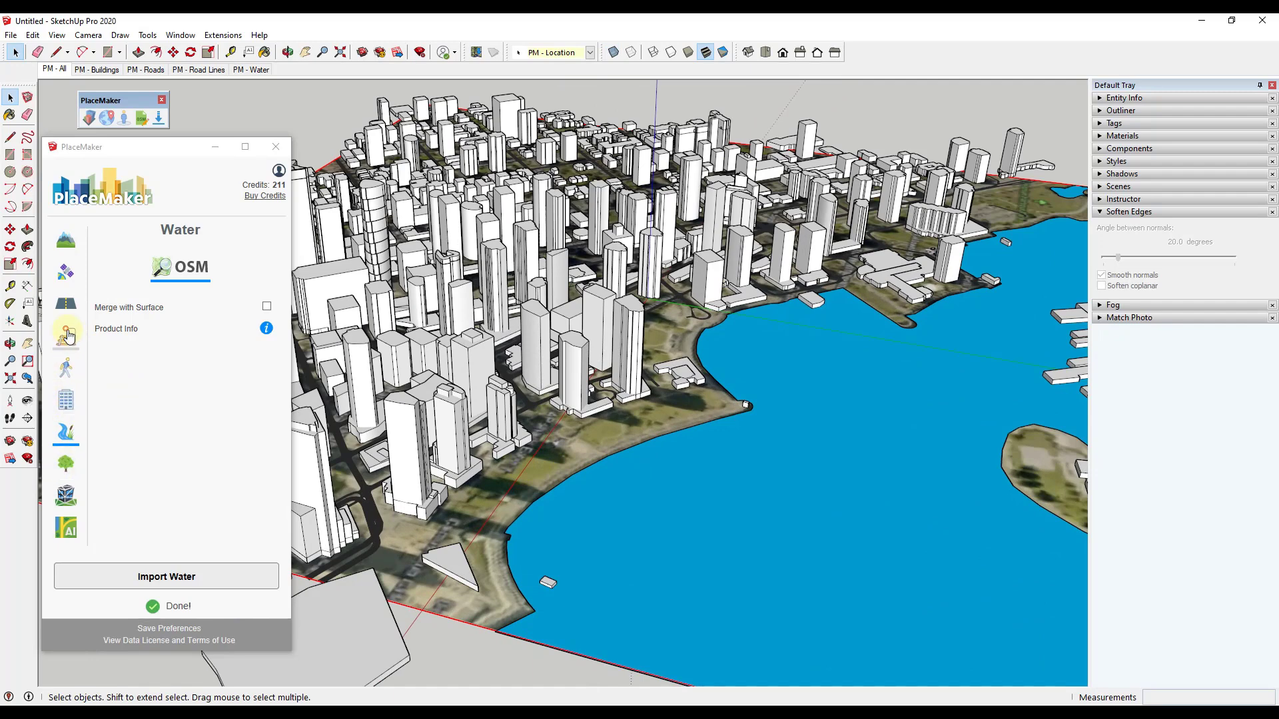
Import the OSM paths through PlaceMaker's Paths option, confirming the 12-credit order.
click(66, 369)
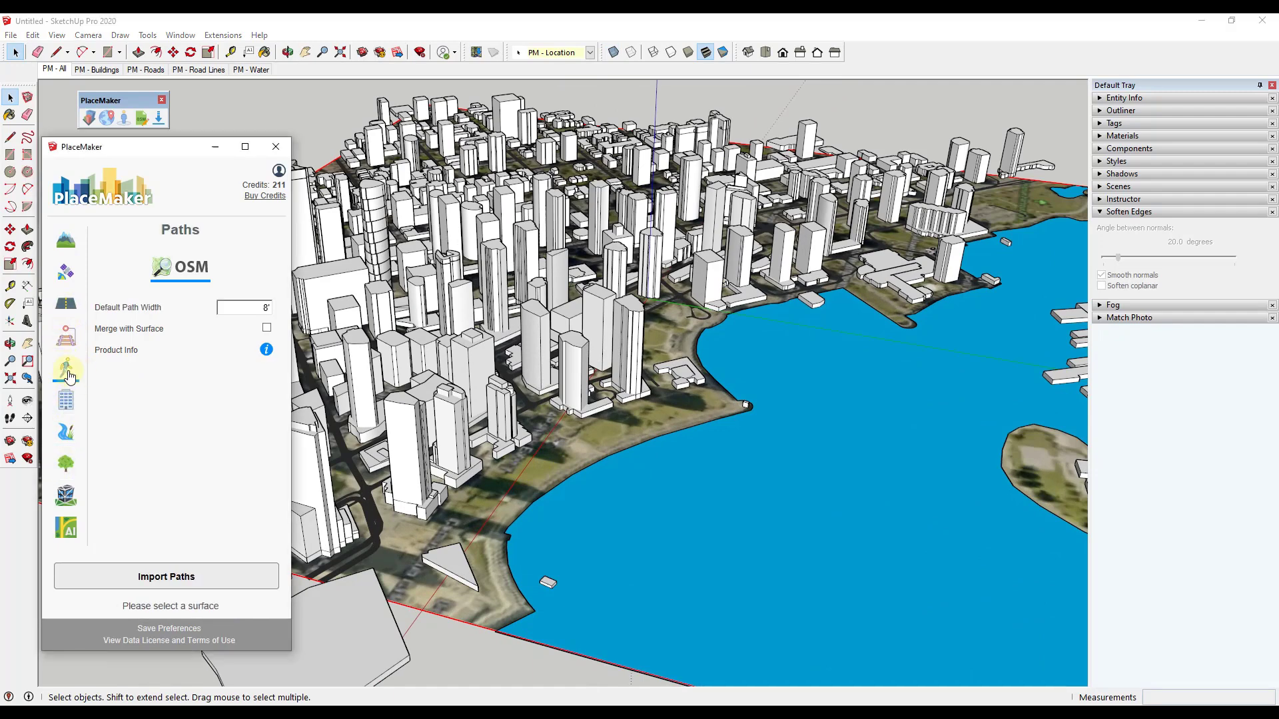
scroll(641, 503, up, 5)
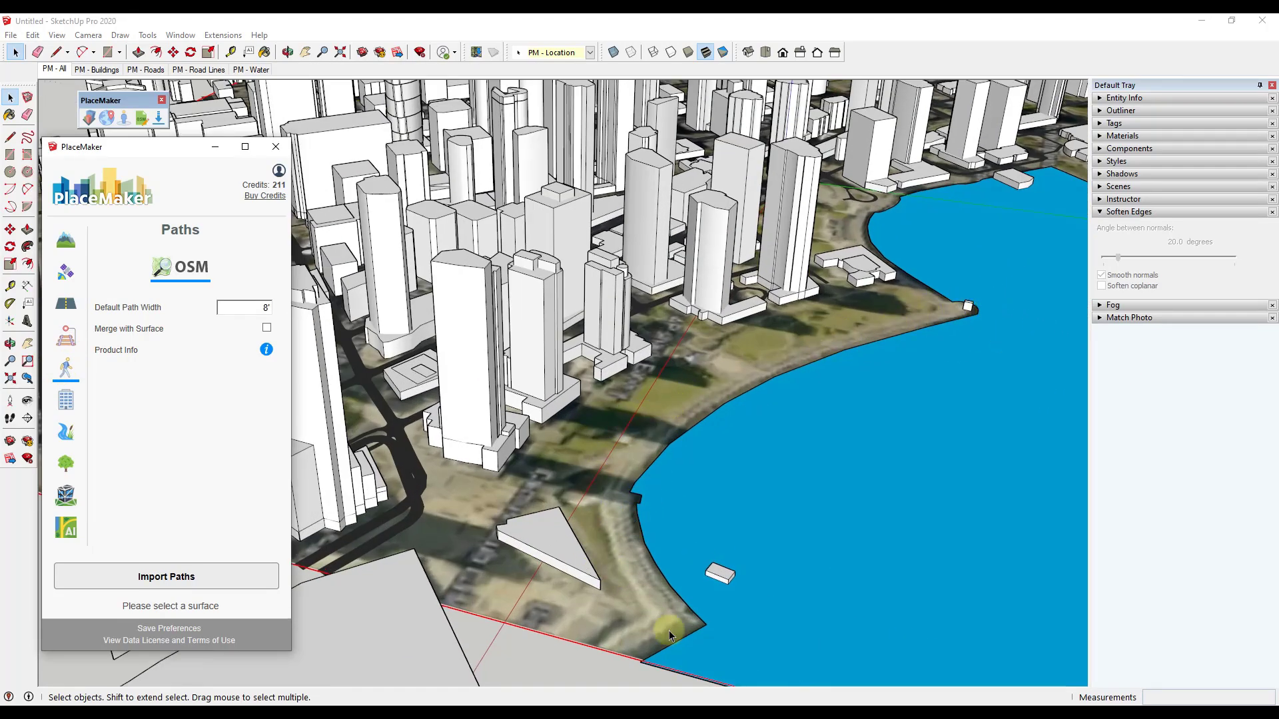
click(166, 578)
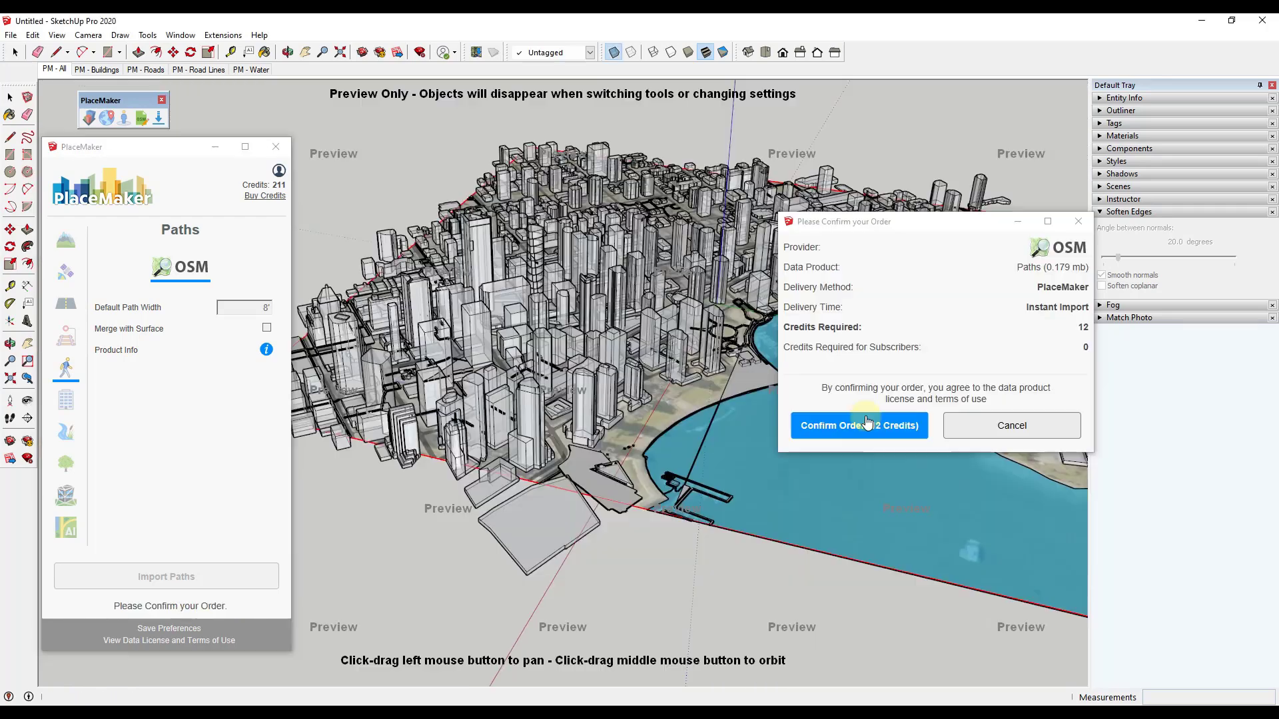
click(865, 421)
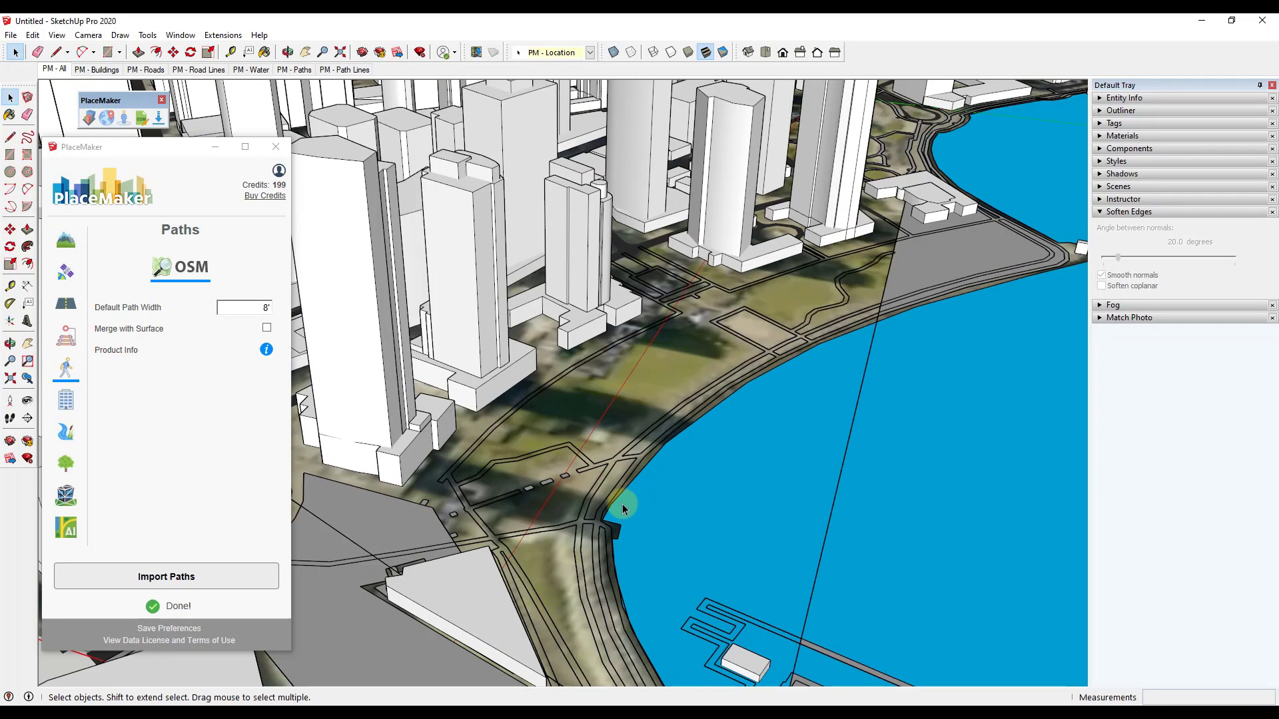
Orbit and zoom over downtown and the harbour to inspect the new waterfront paths.
middle_drag(622, 508, 554, 493)
scroll(554, 494, down, 5)
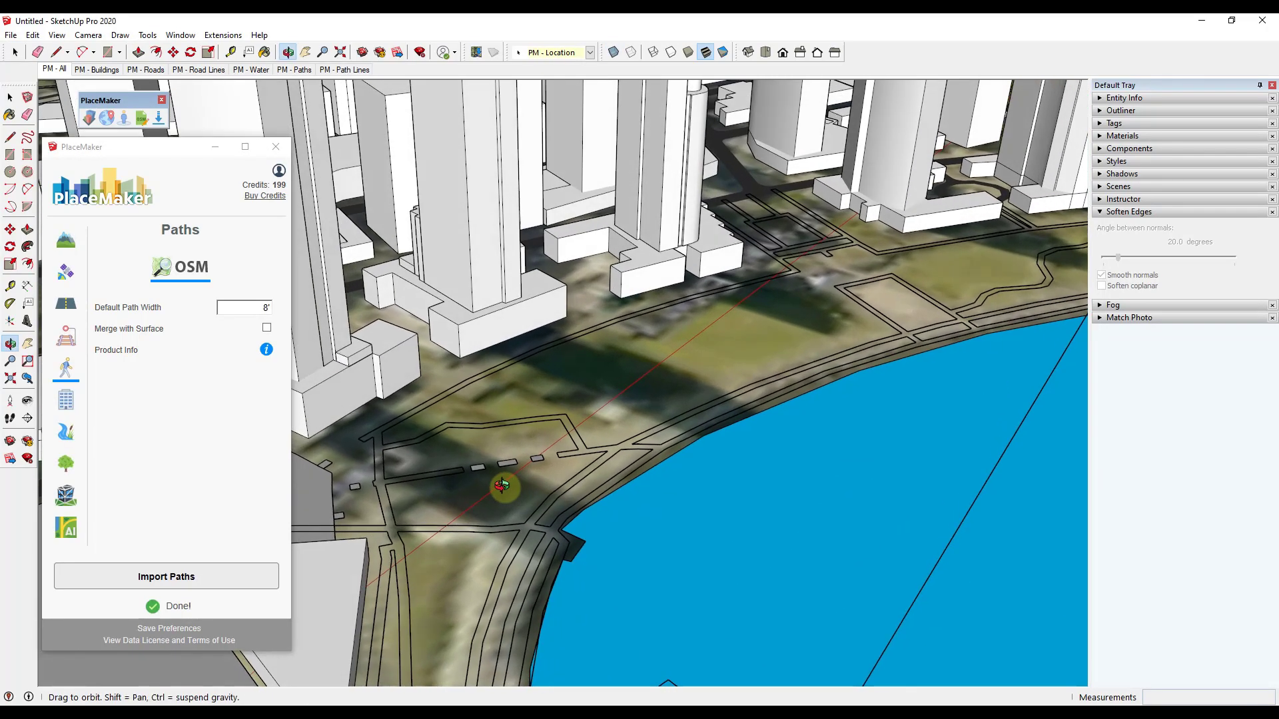
key(space)
scroll(466, 499, down, 8)
scroll(870, 377, up, 2)
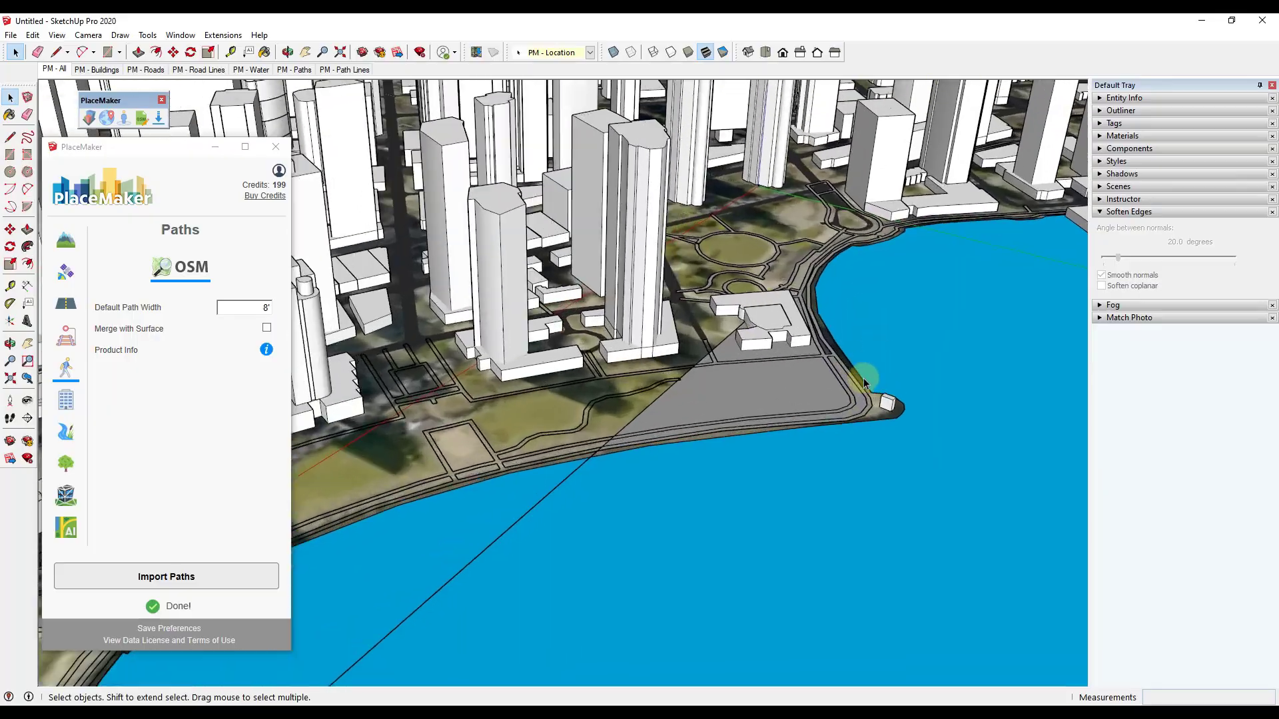
scroll(898, 378, down, 5)
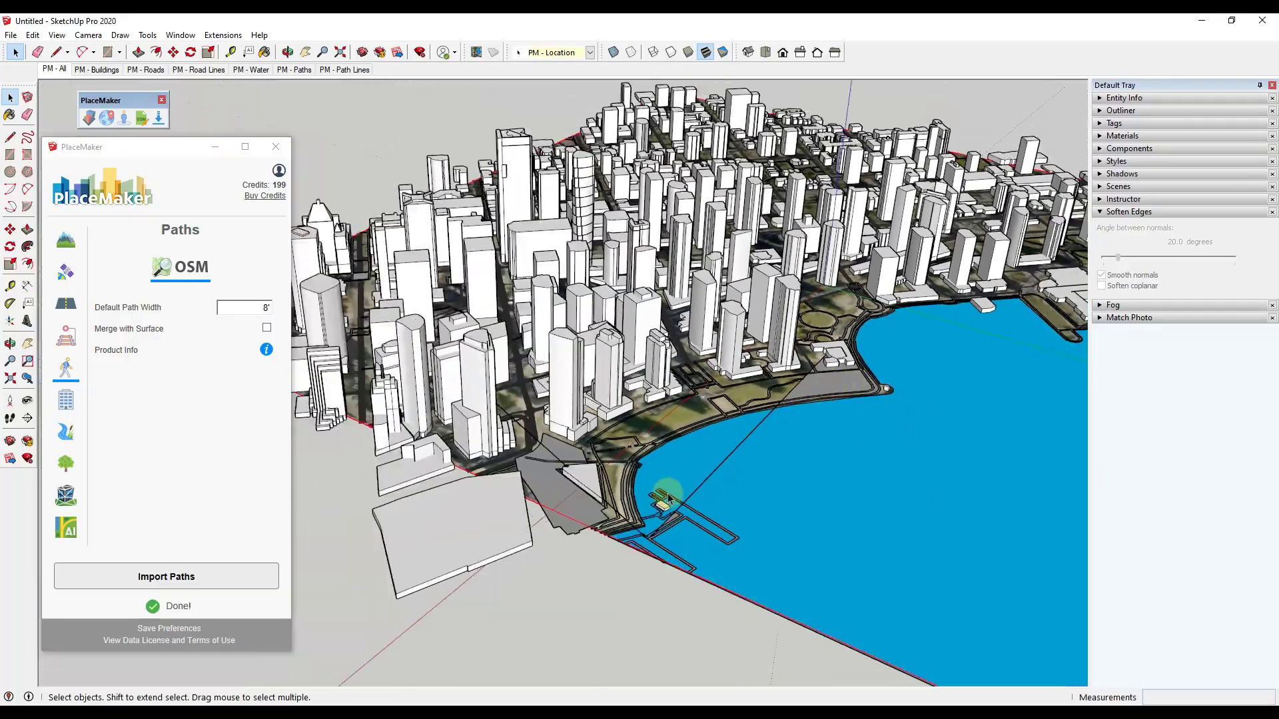
middle_drag(664, 496, 752, 624)
scroll(894, 437, down, 5)
scroll(622, 408, up, 4)
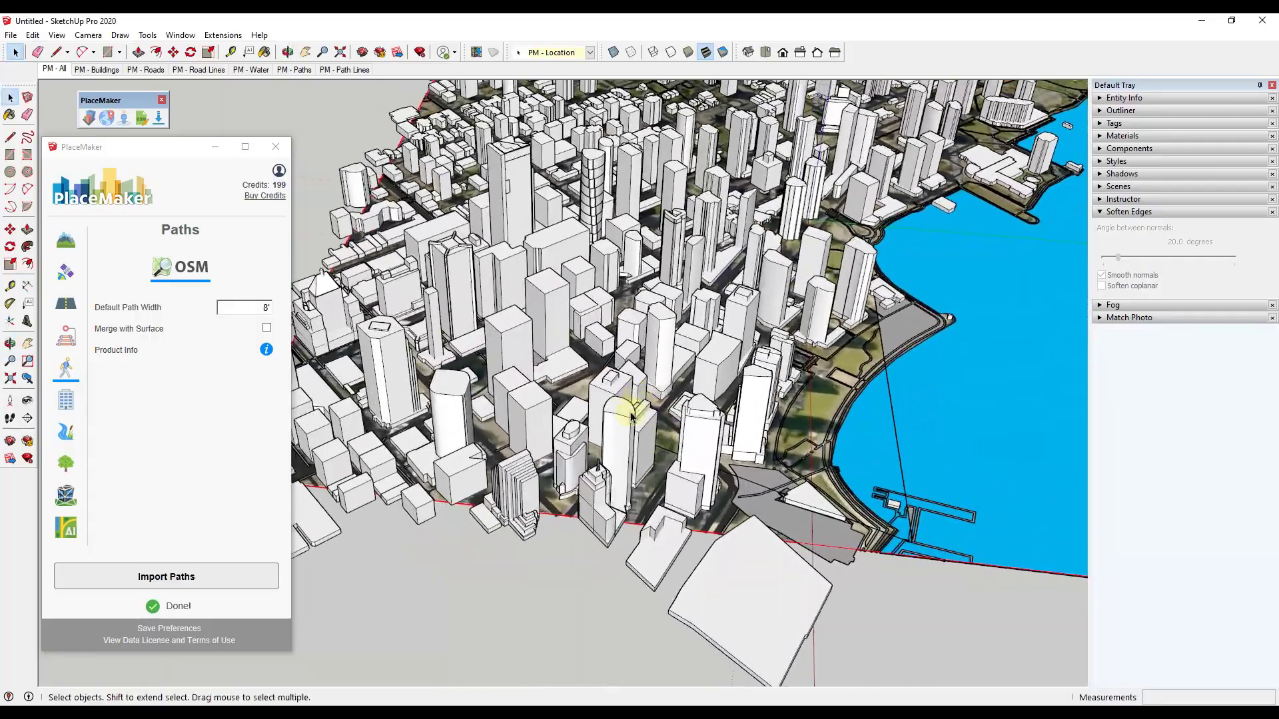
middle_drag(622, 408, 656, 343)
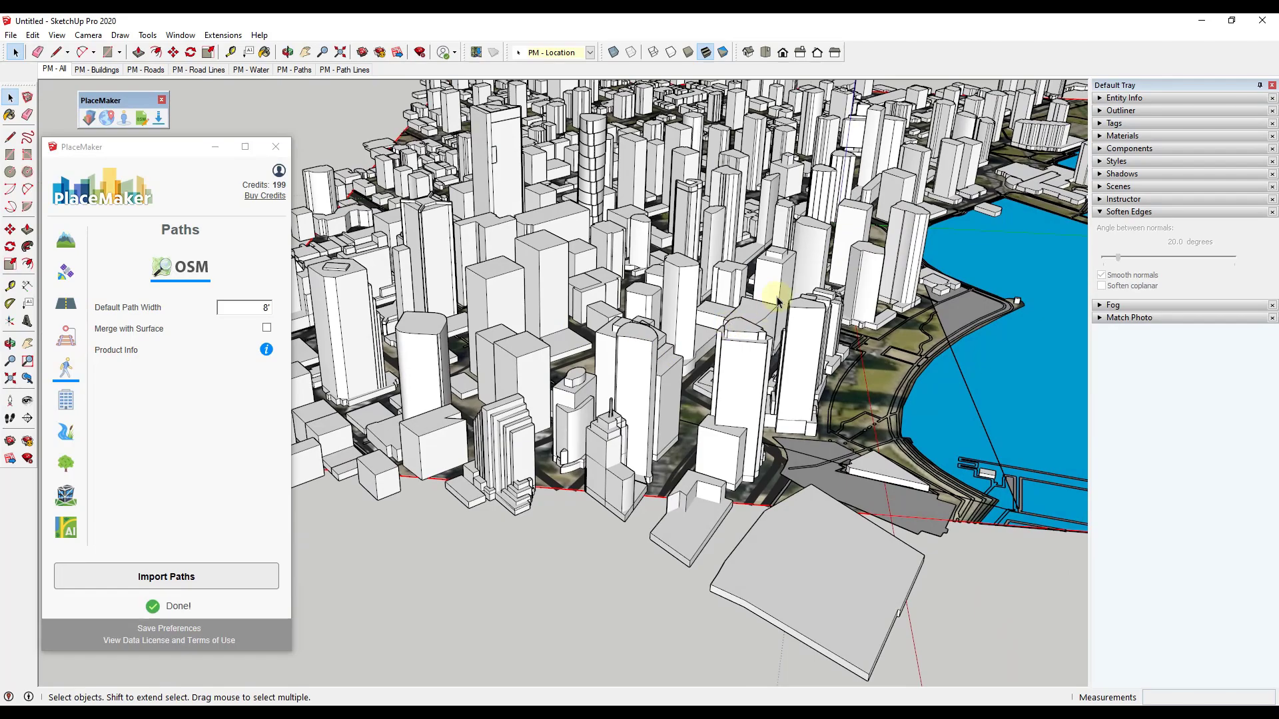
scroll(778, 301, down, 5)
scroll(942, 162, up, 5)
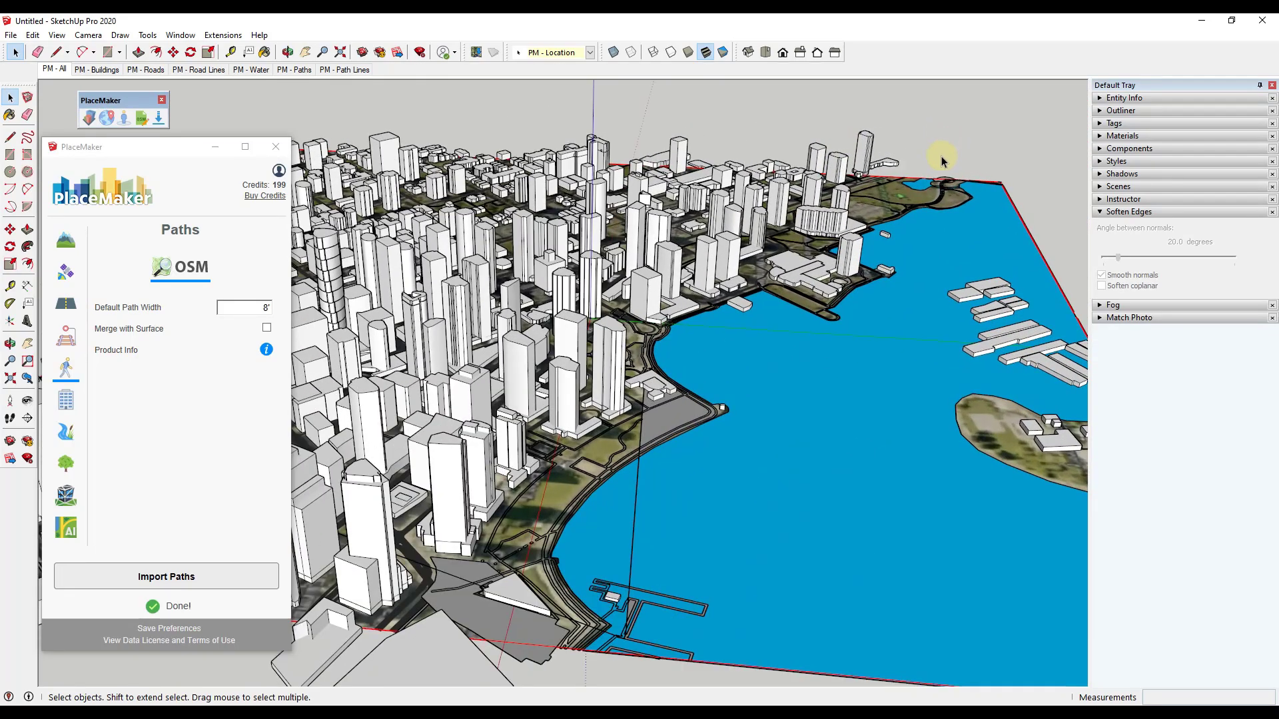
middle_drag(857, 383, 633, 397)
scroll(569, 513, up, 6)
scroll(486, 562, down, 5)
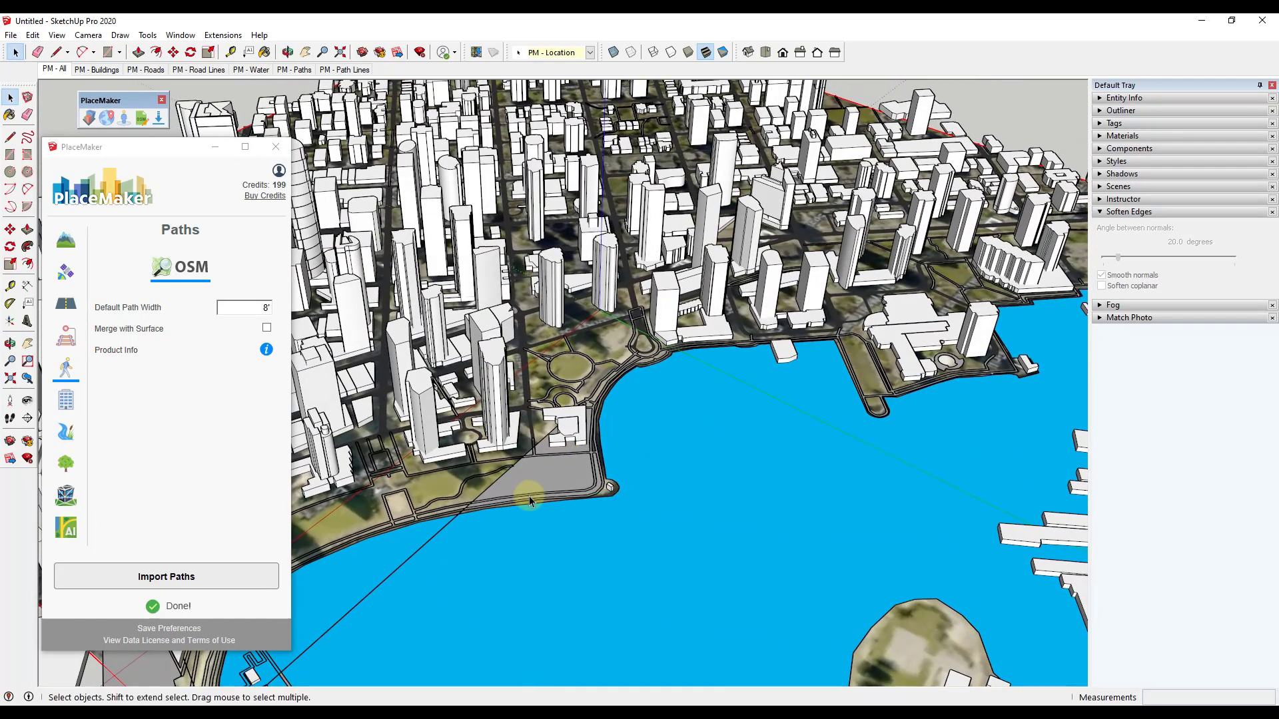
Turn off the PM - Paths tag and check the park with the footpaths hidden.
click(1102, 124)
click(1112, 233)
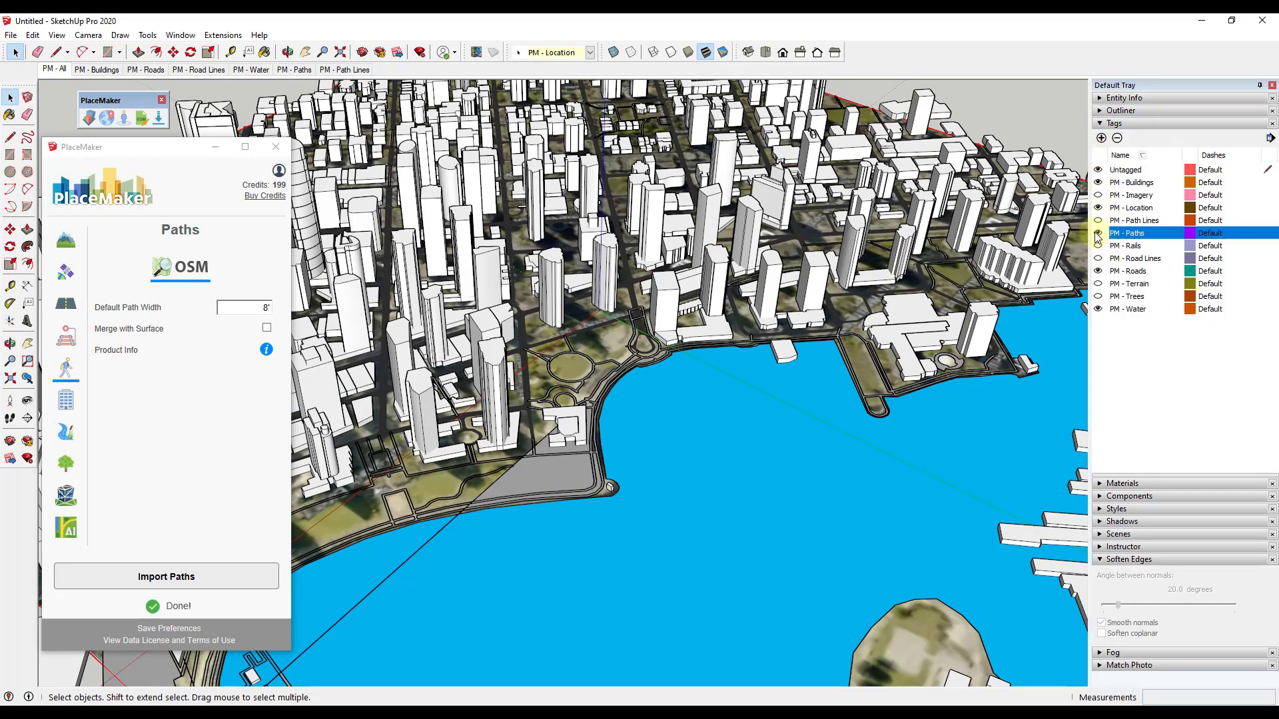
click(1098, 233)
middle_drag(718, 402, 700, 566)
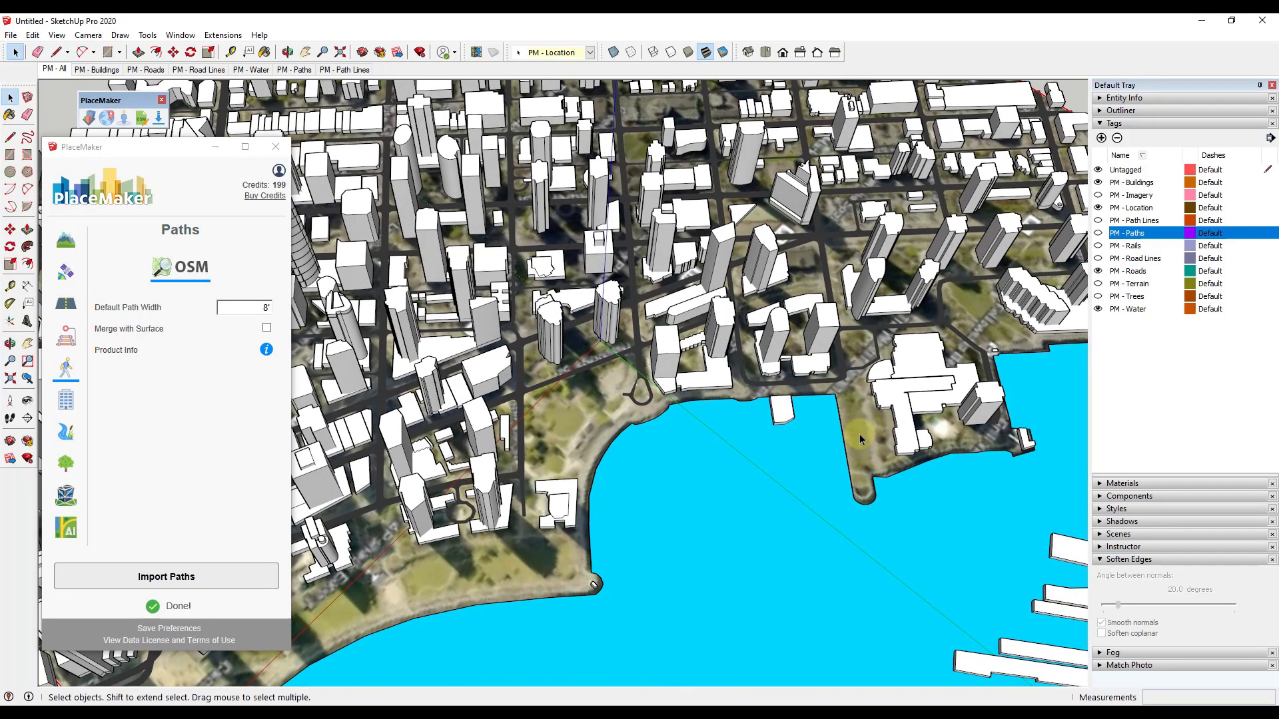
scroll(859, 440, down, 3)
scroll(513, 586, up, 4)
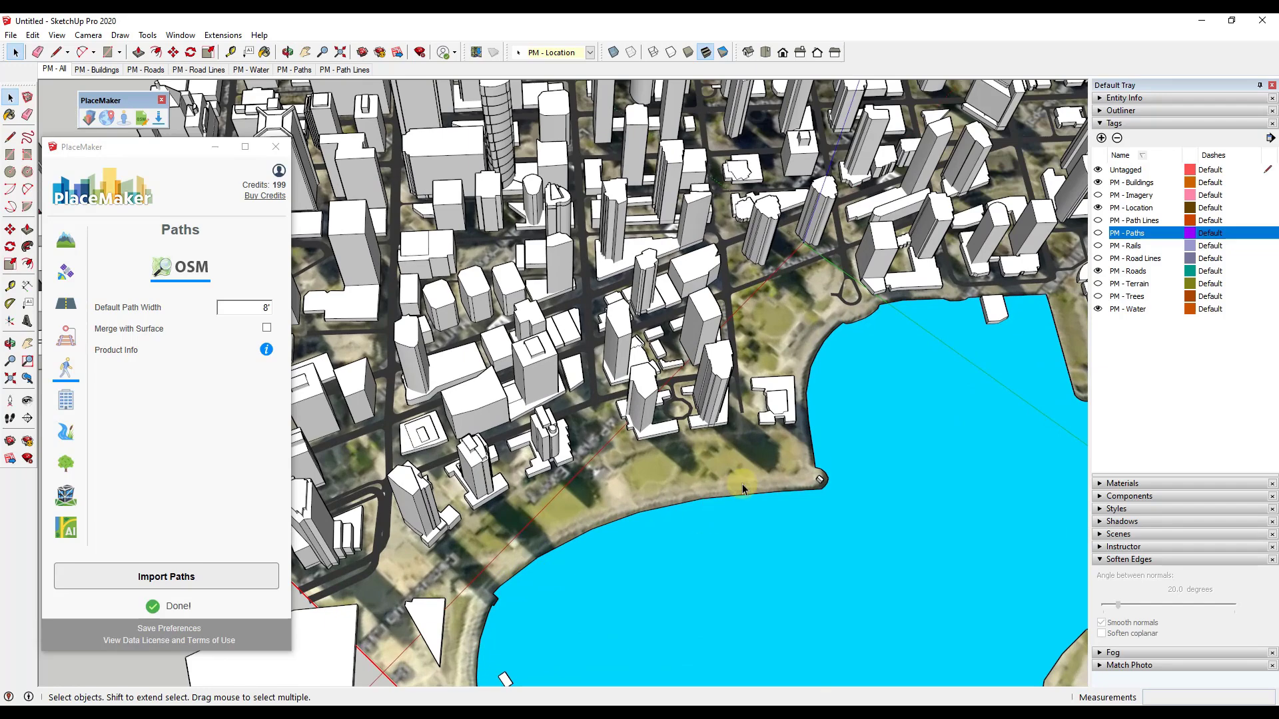
scroll(825, 300, up, 5)
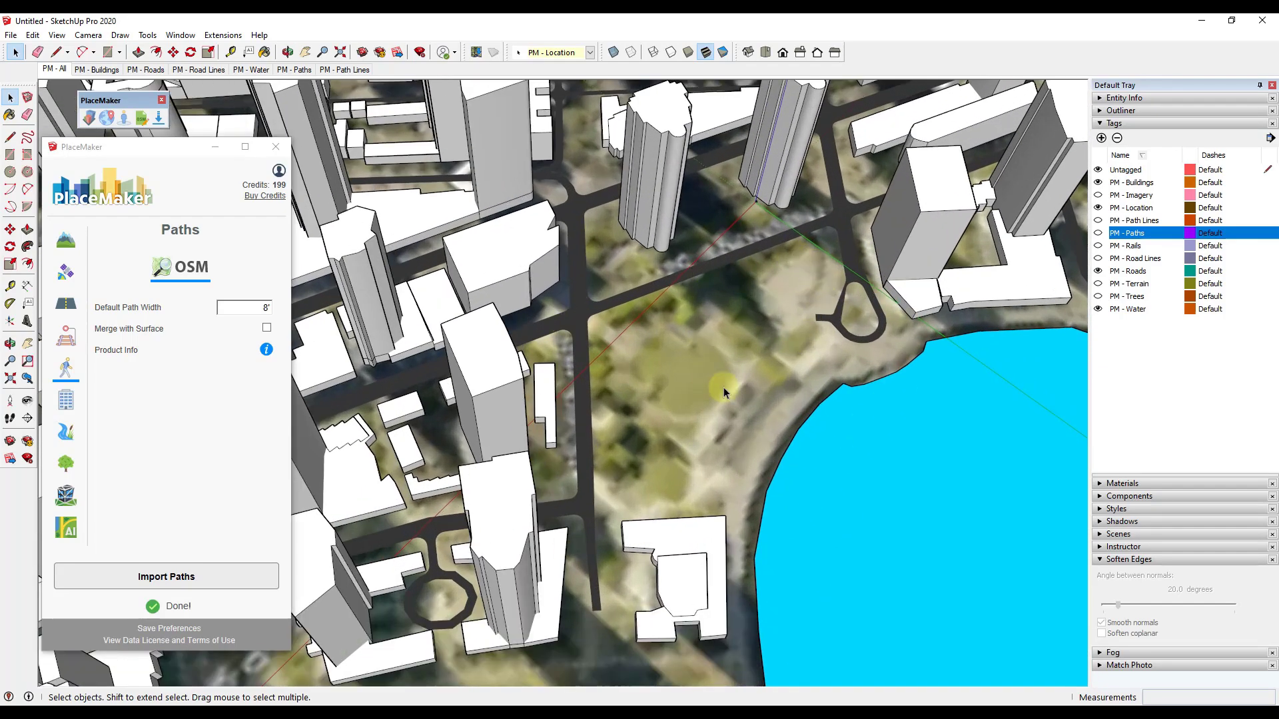
scroll(703, 382, down, 2)
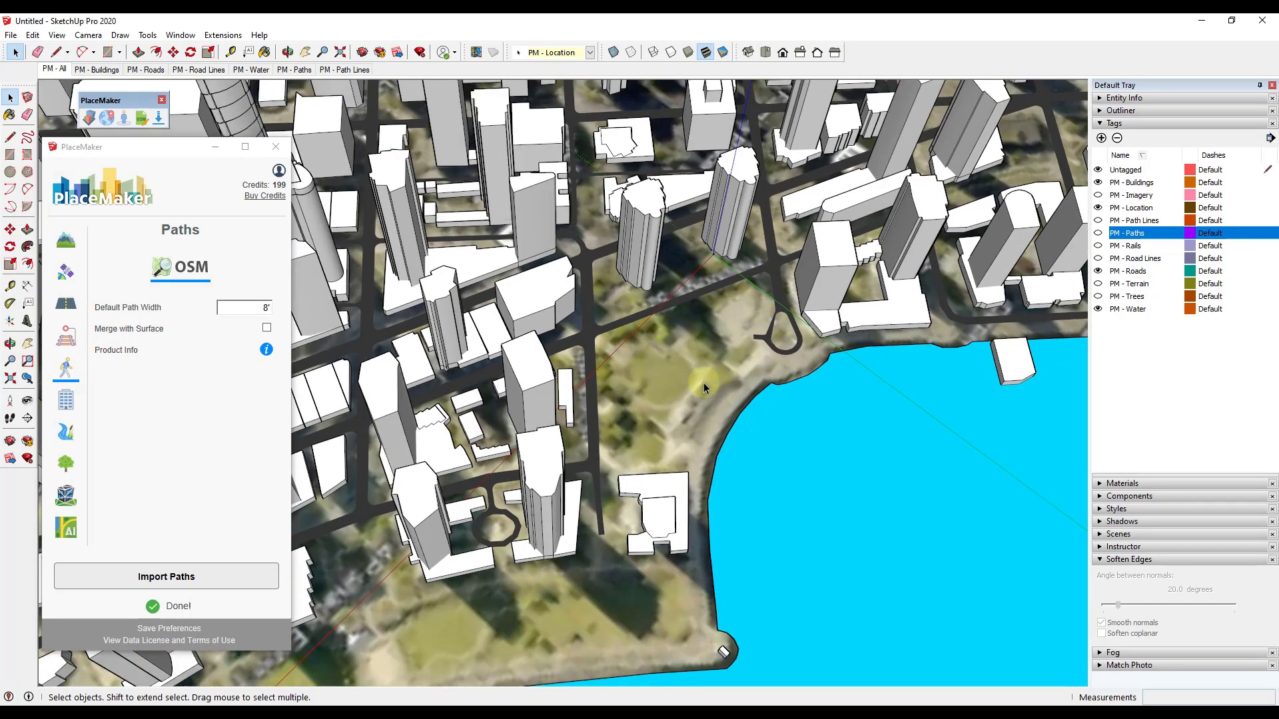
Set PlaceMaker to import aerial imagery with Nearmap as the source.
click(65, 285)
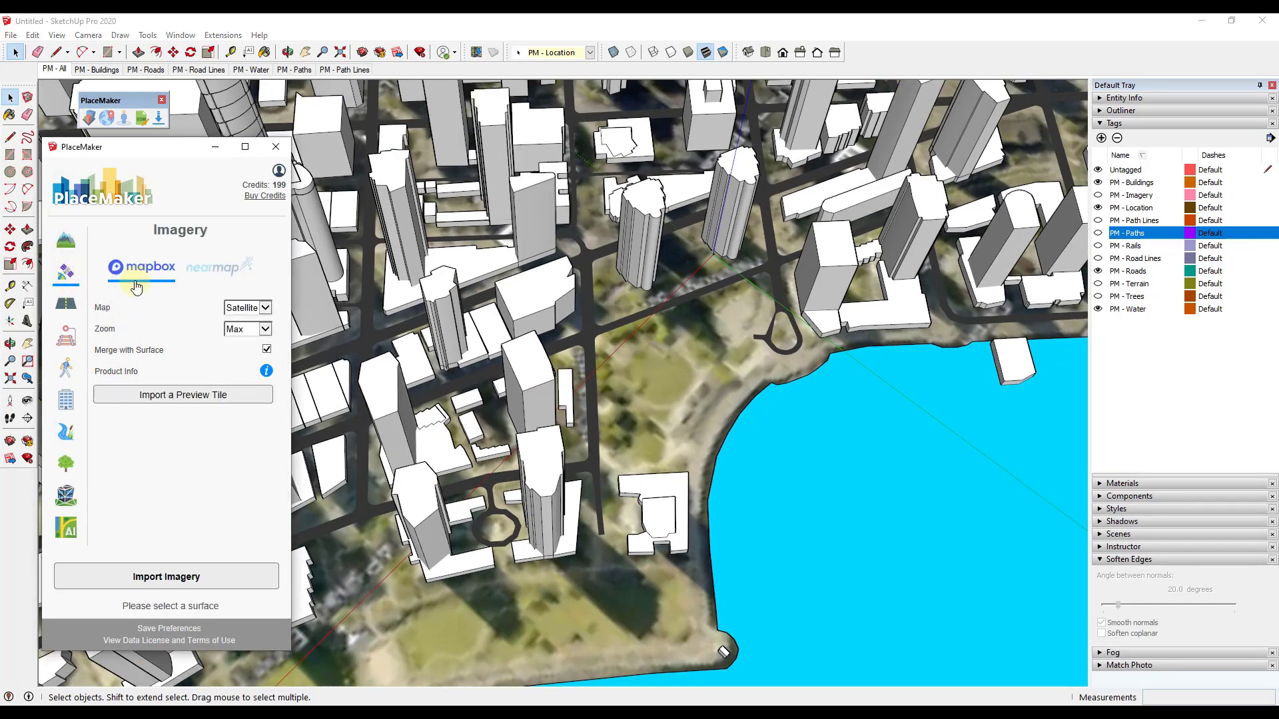
click(225, 278)
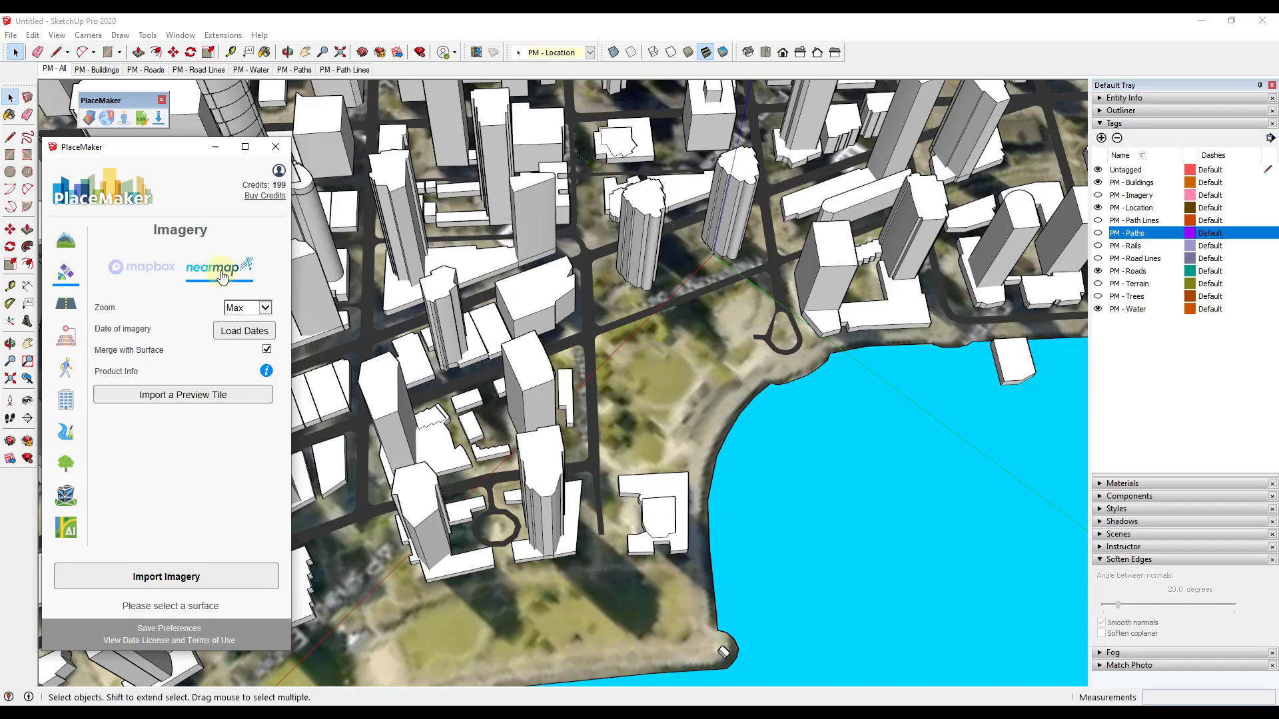
click(733, 390)
scroll(726, 373, down, 3)
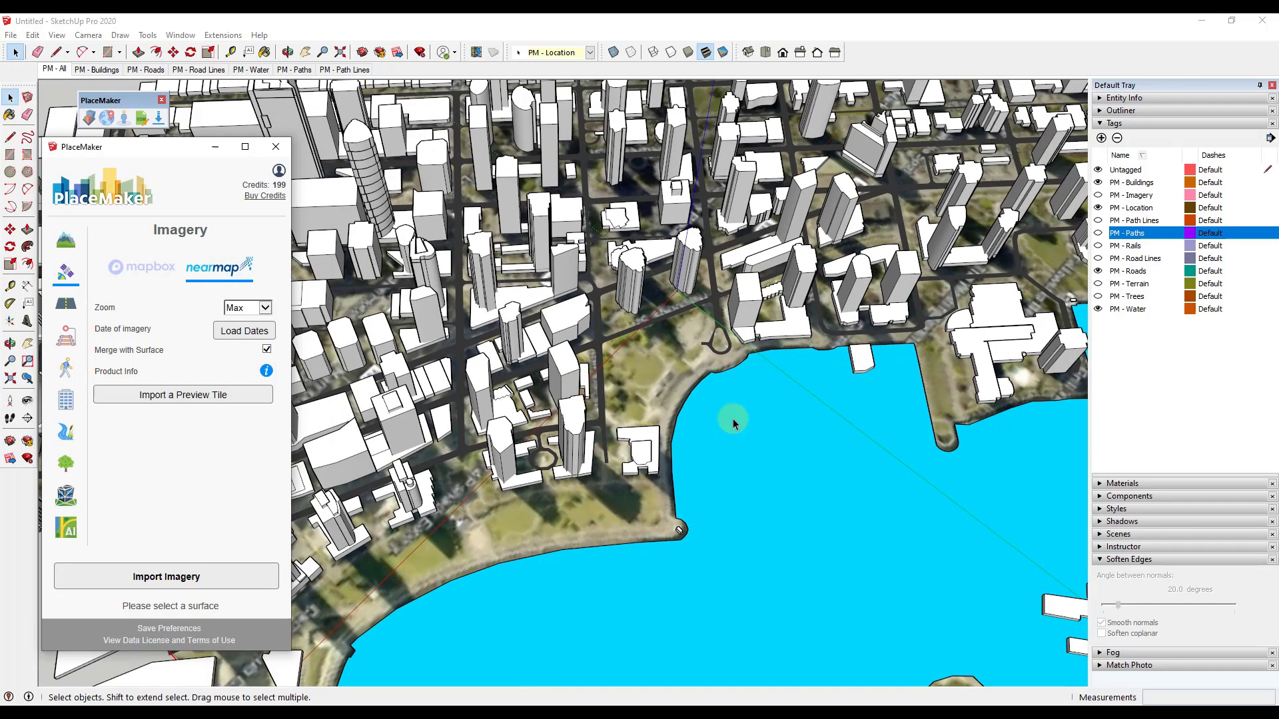
scroll(557, 366, up, 5)
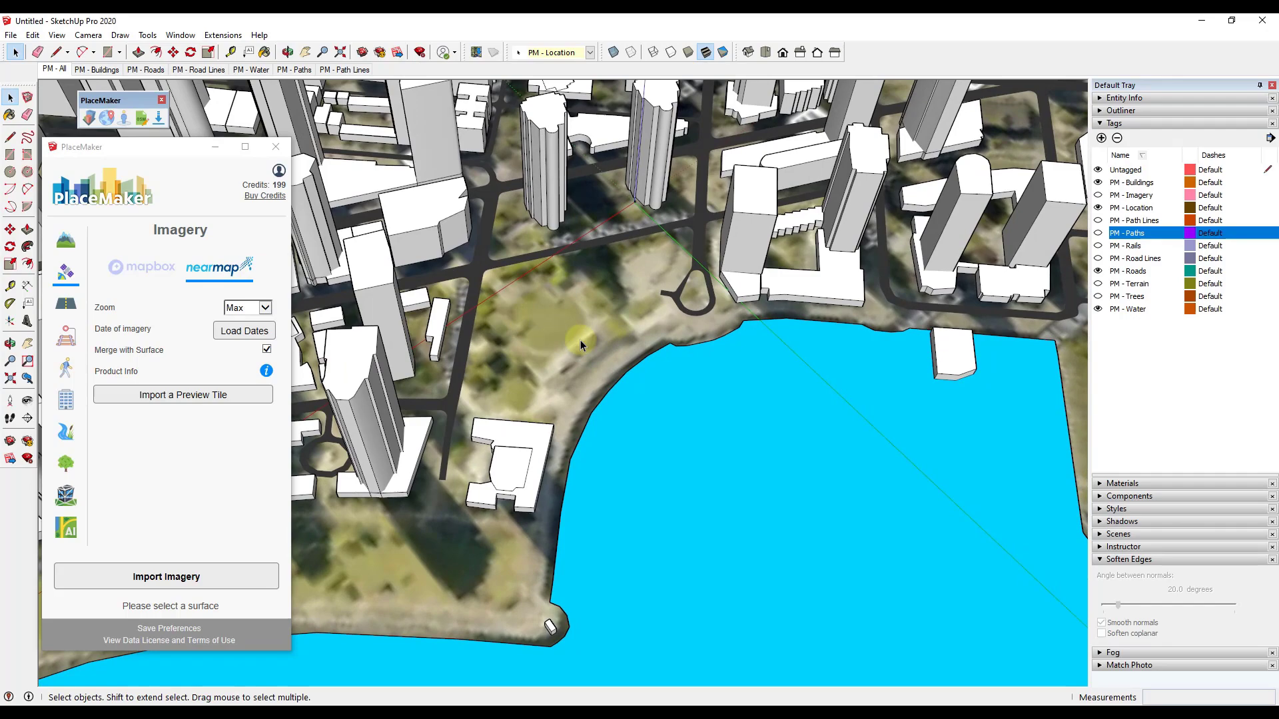
scroll(633, 338, down, 2)
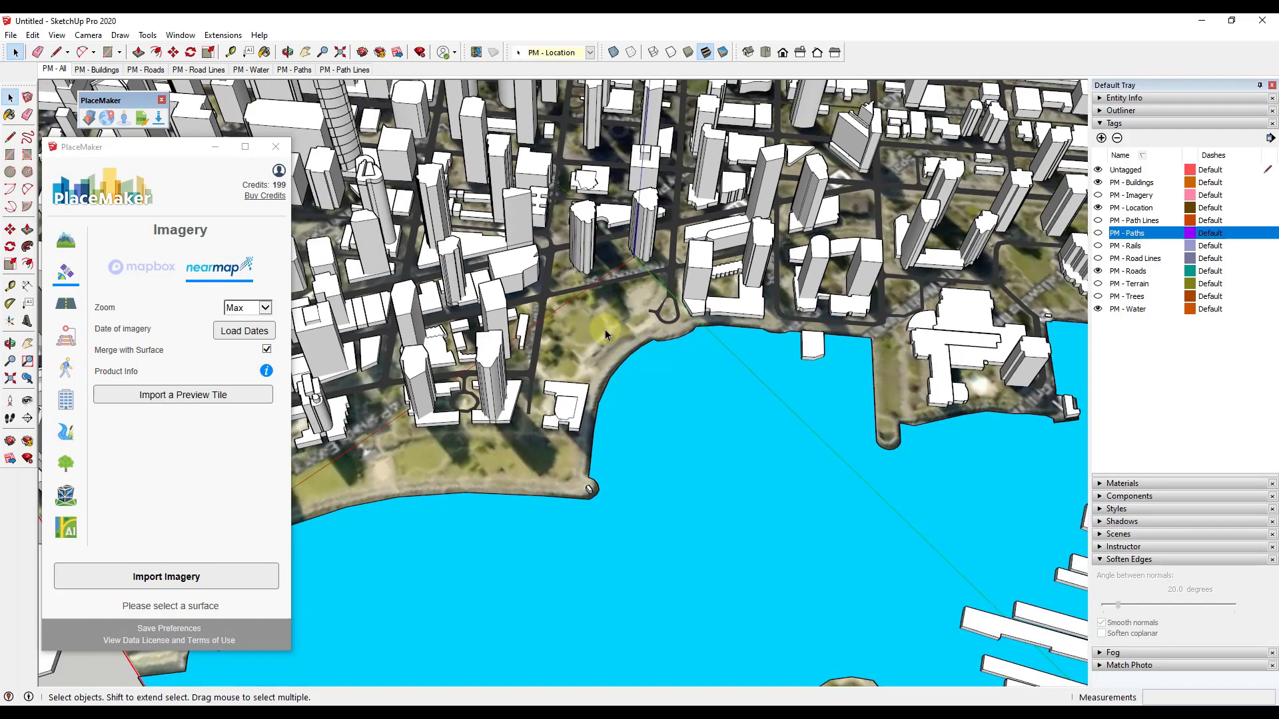
middle_drag(611, 333, 627, 314)
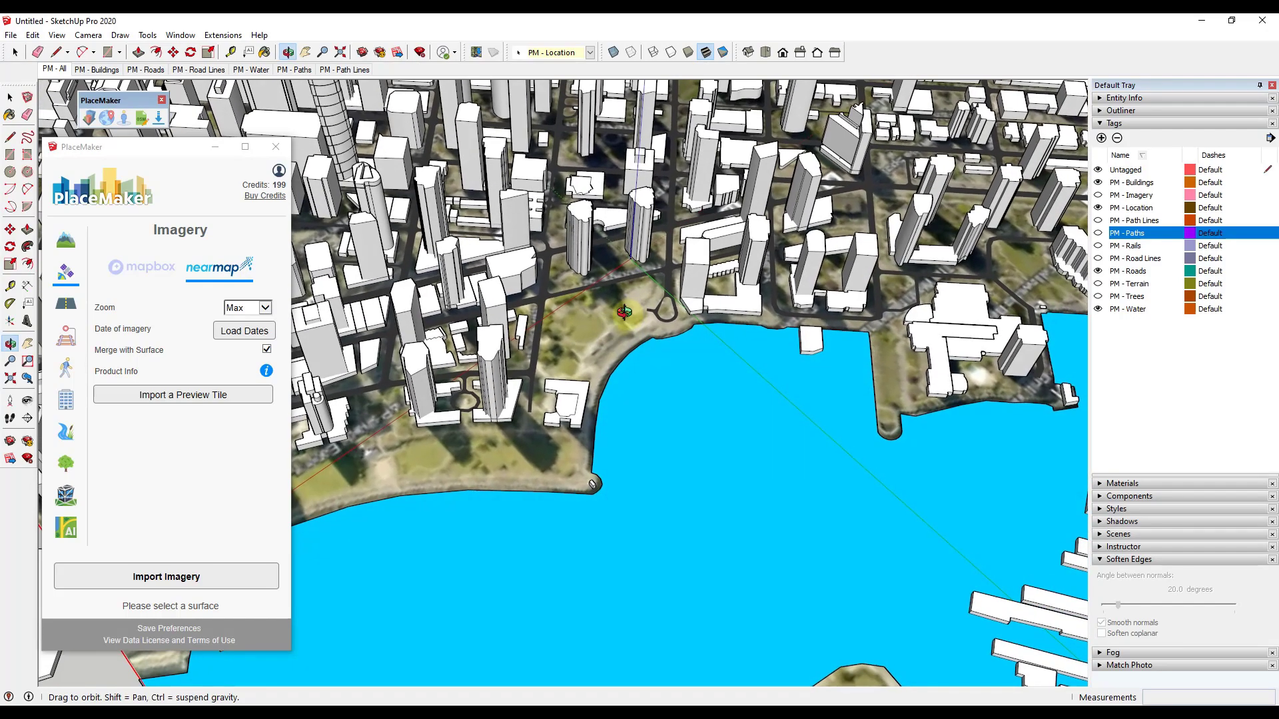
Hide the PM - Roads, PM - Buildings and PM - Water tags to reveal the marina imagery.
click(1098, 272)
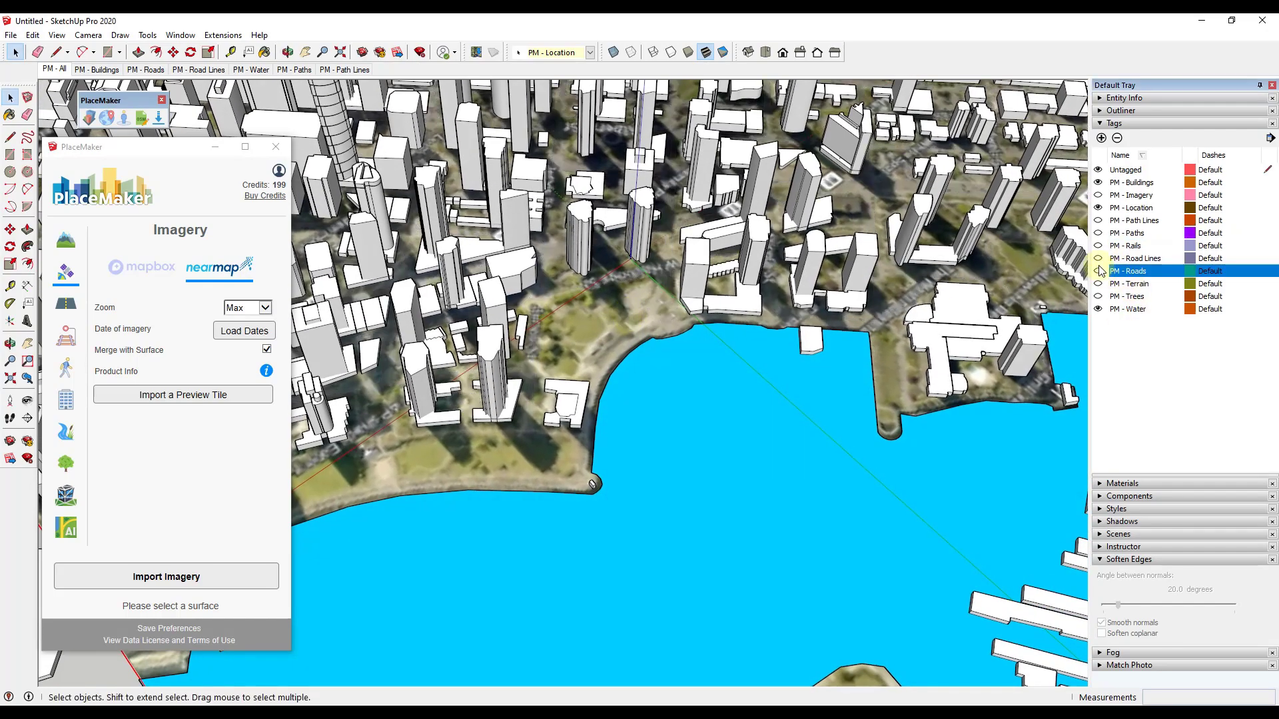
click(1097, 182)
scroll(555, 322, up, 3)
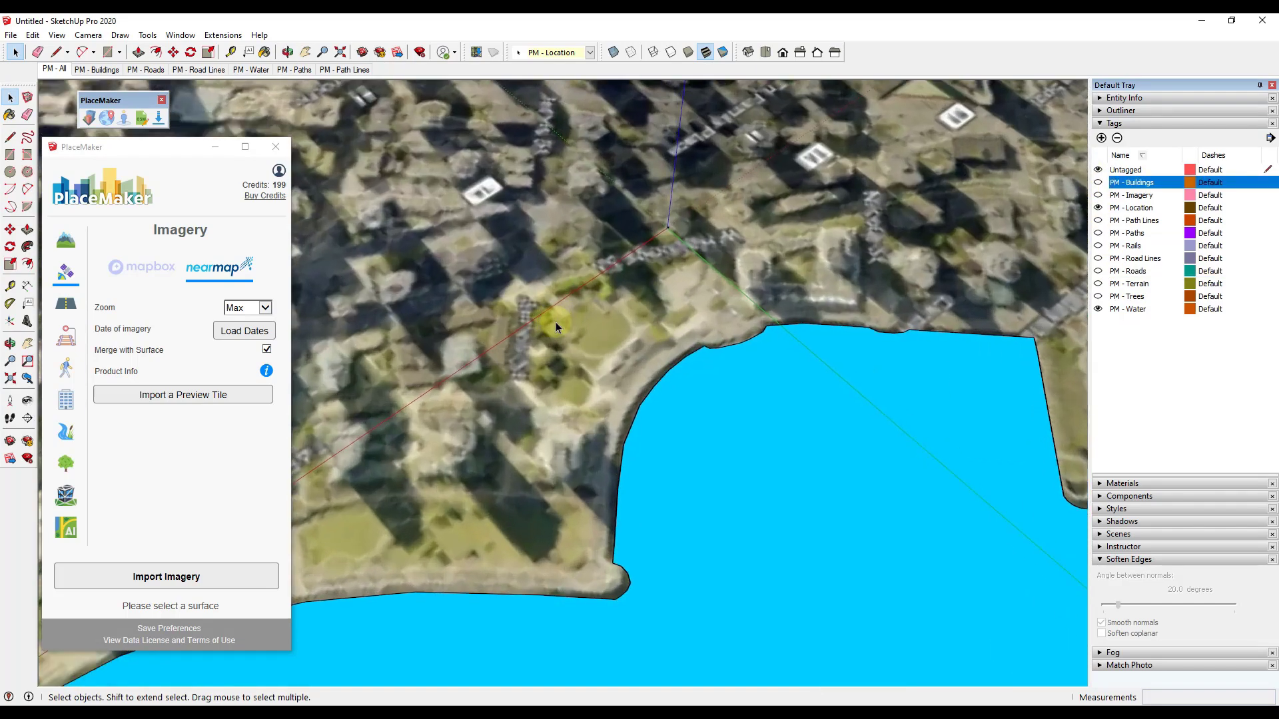
click(1097, 309)
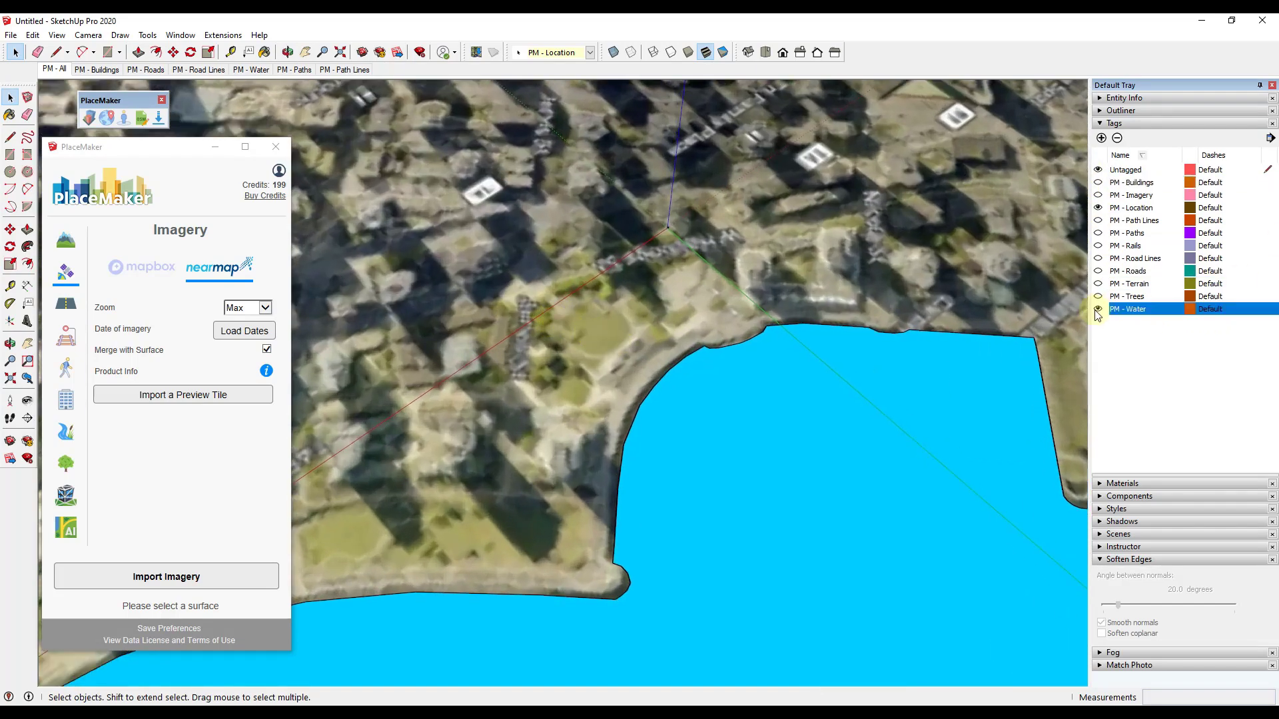
scroll(561, 378, down, 3)
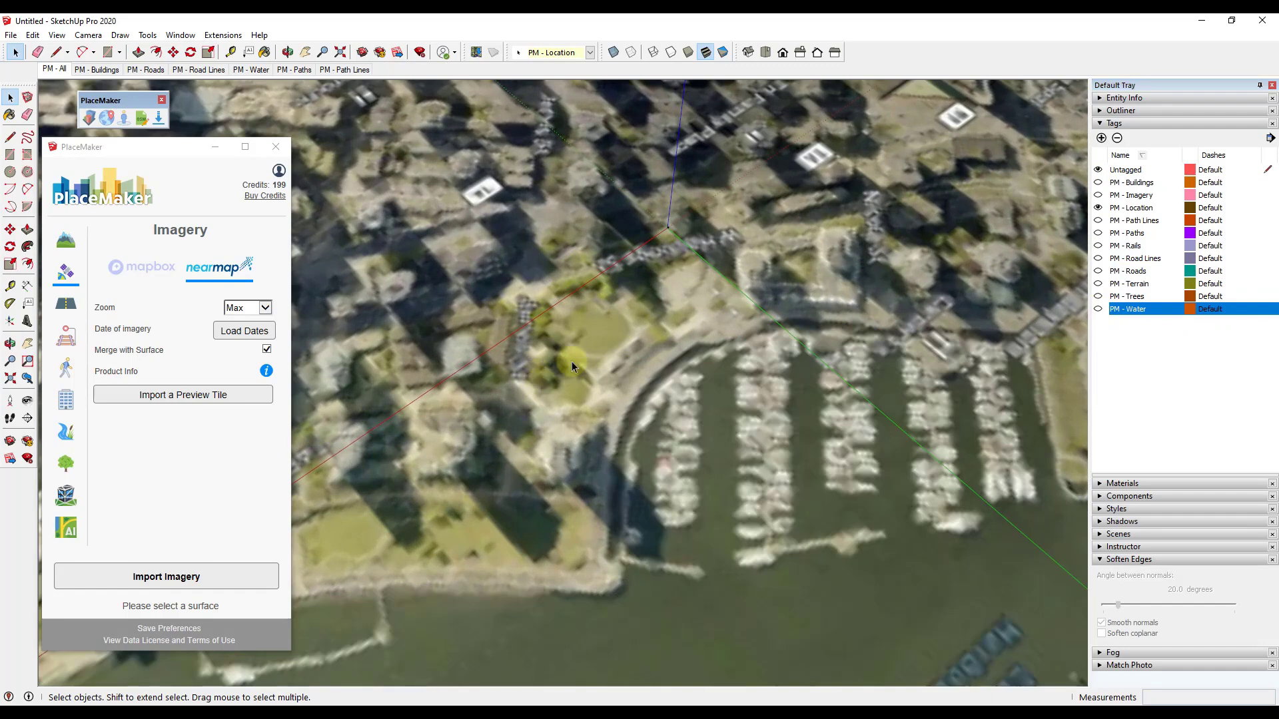
scroll(499, 338, up, 3)
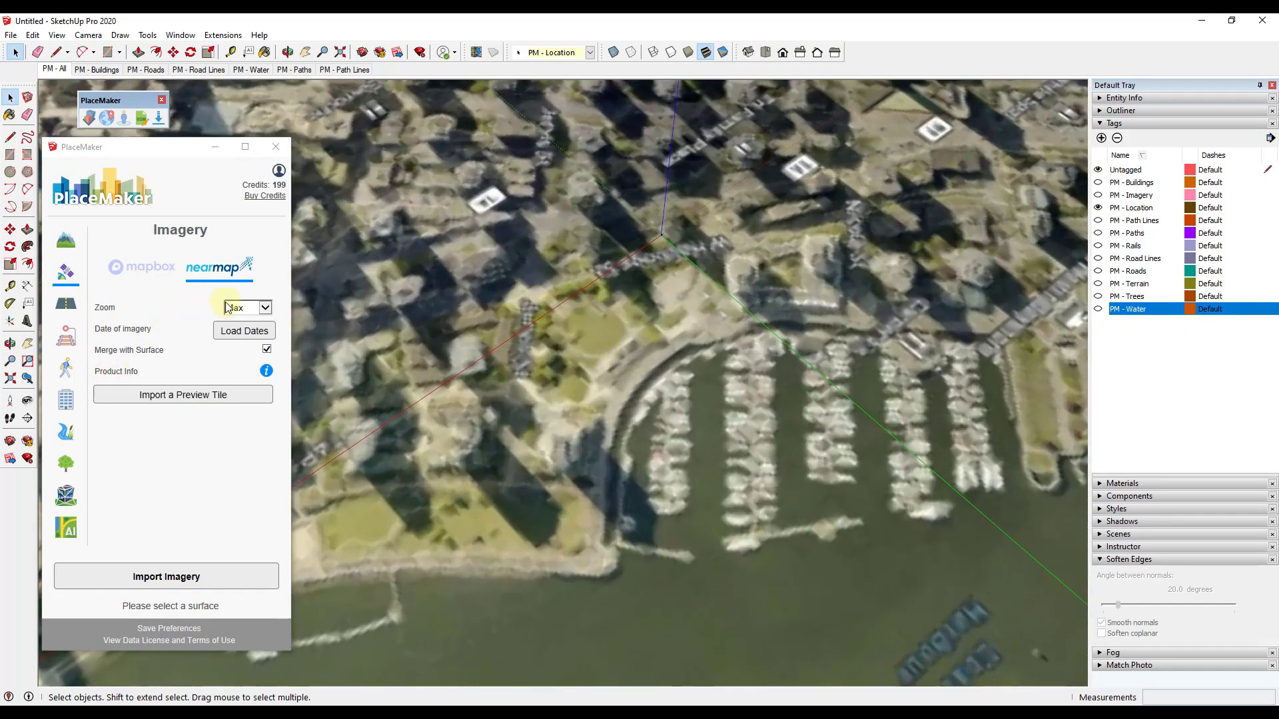
scroll(608, 306, down, 5)
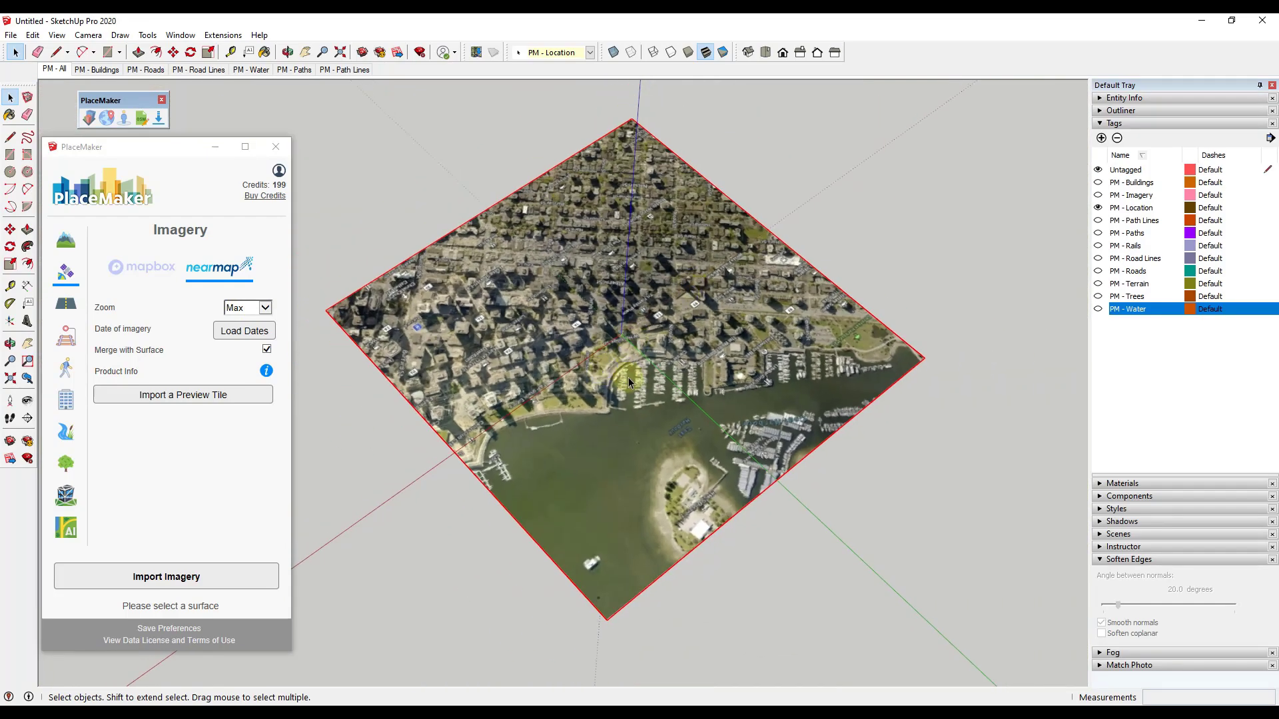
scroll(603, 355, up, 6)
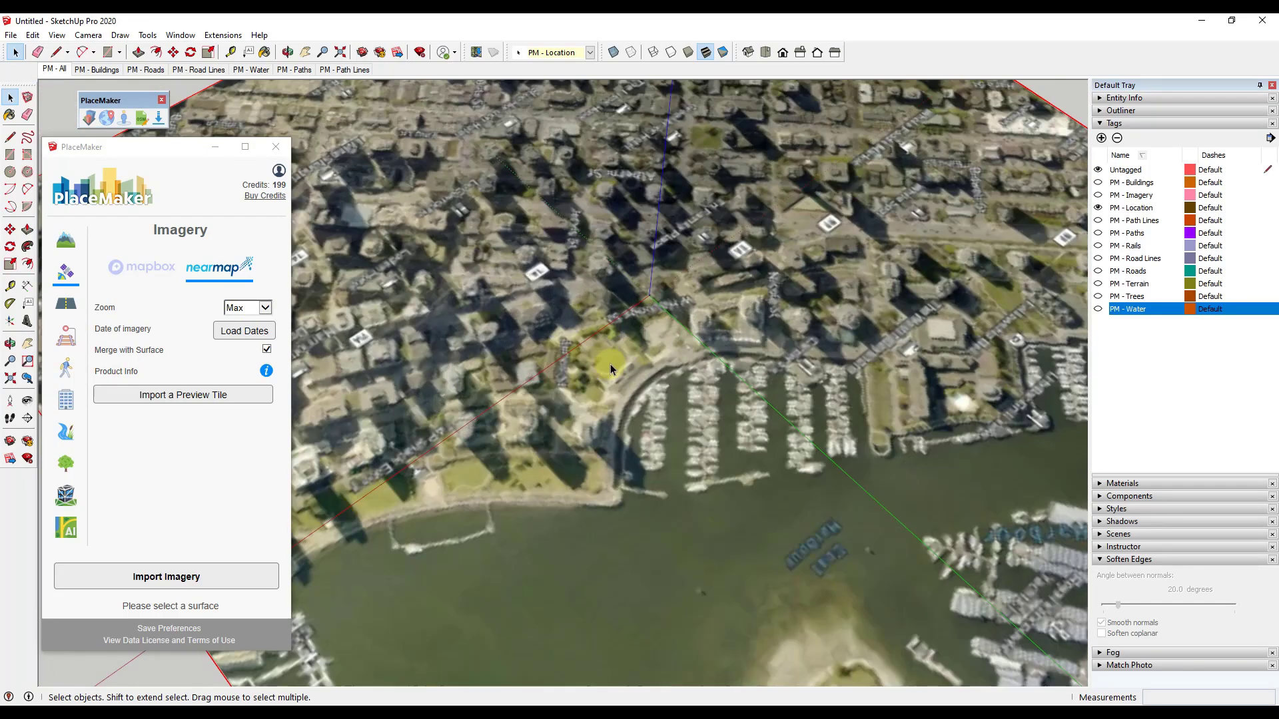
scroll(605, 343, down, 5)
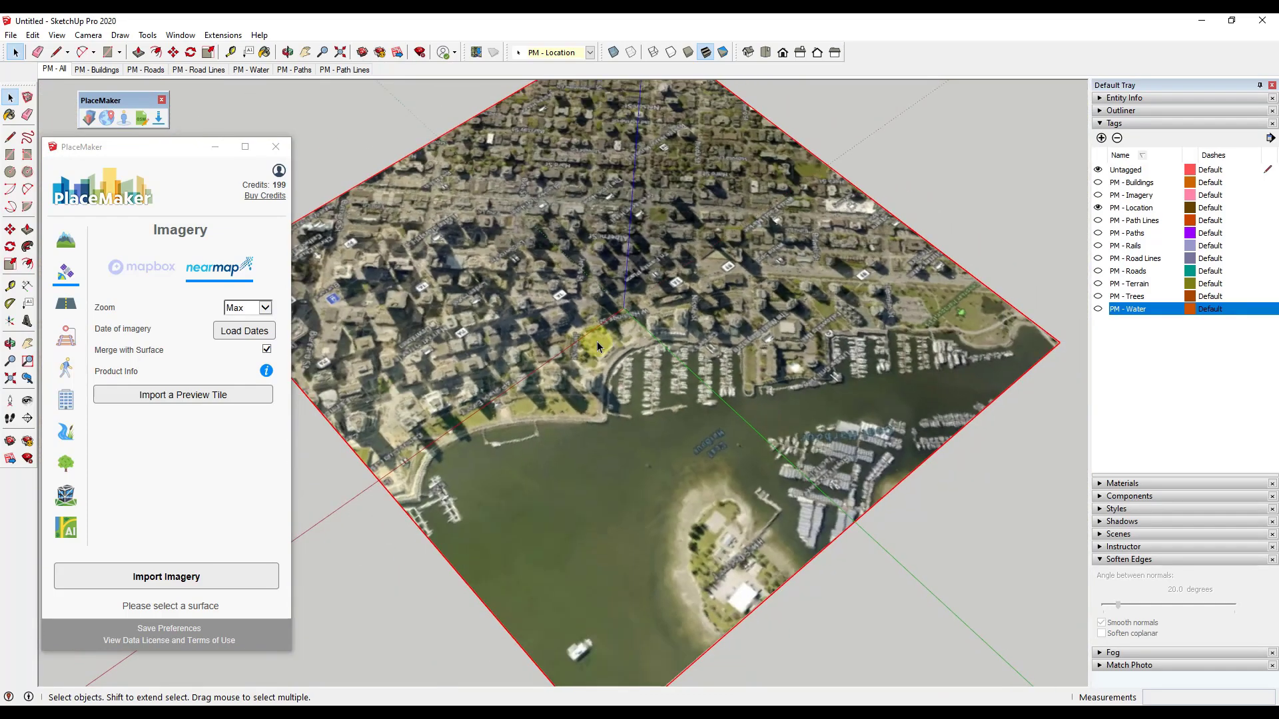
Unlock the imagery tile from its context menu.
right_click(596, 340)
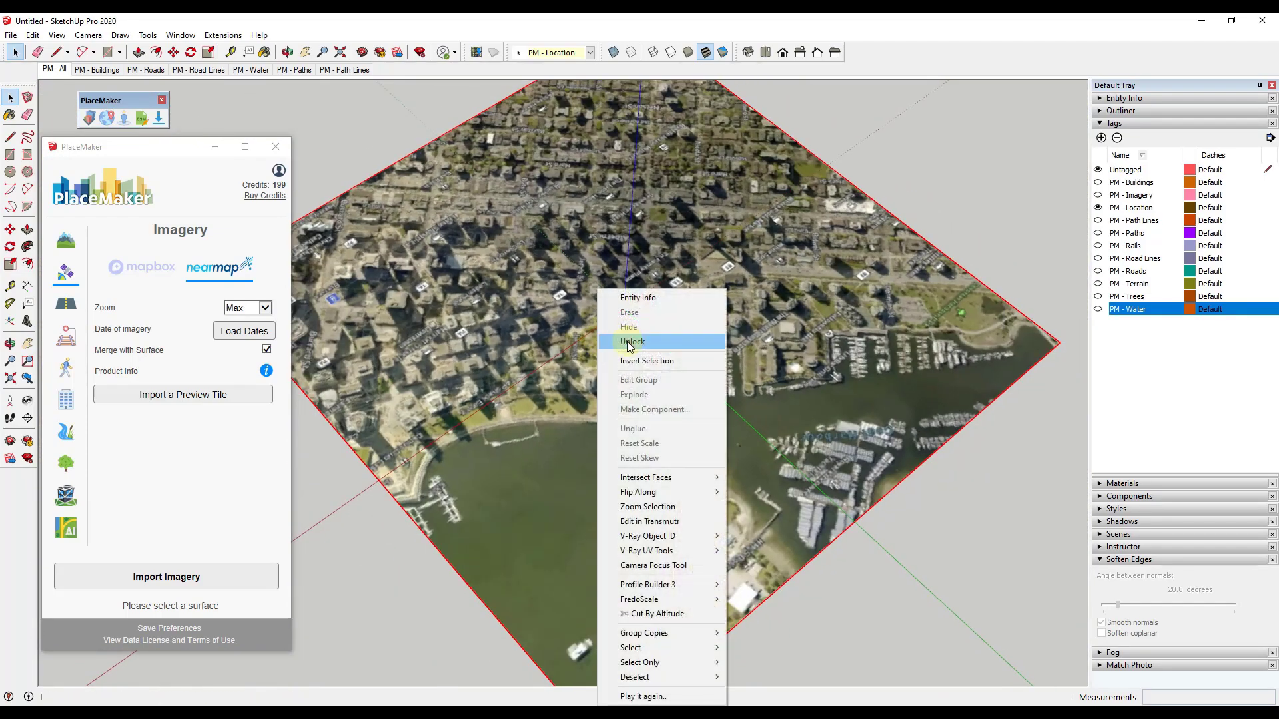
click(626, 341)
scroll(594, 340, up, 6)
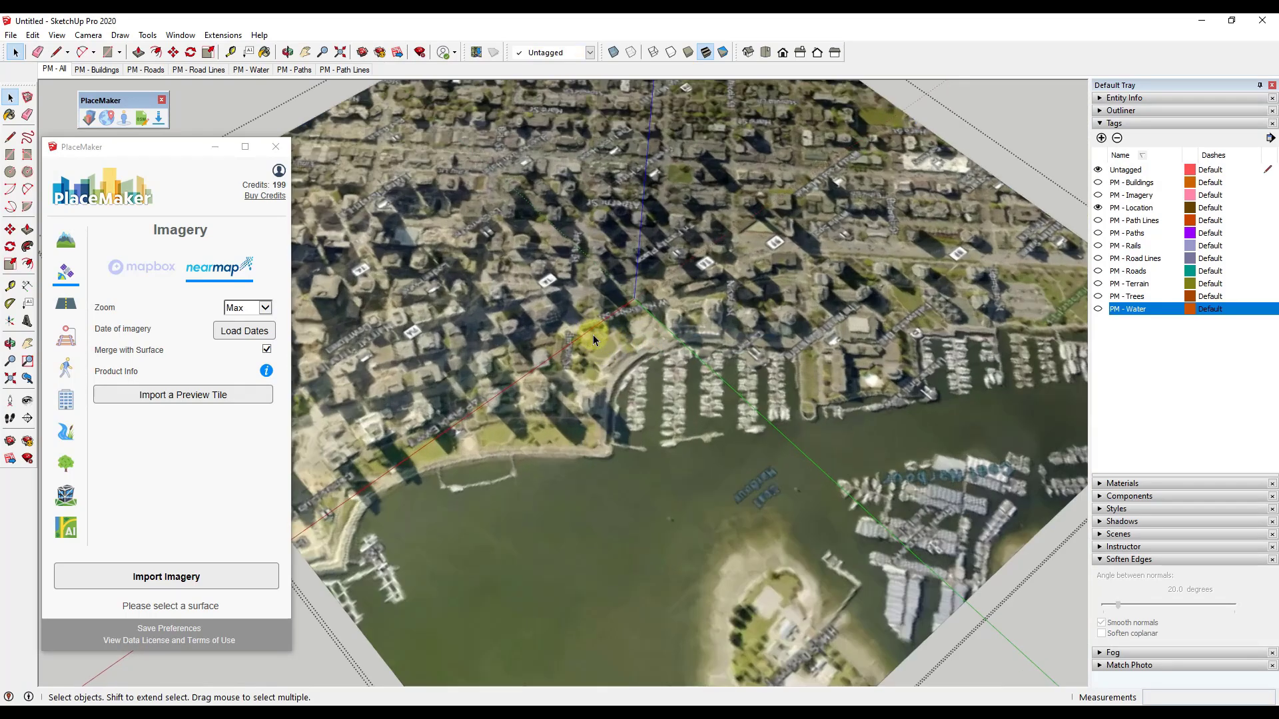
Trace a closed line outline around the waterfront park's edge to form a face.
key(l)
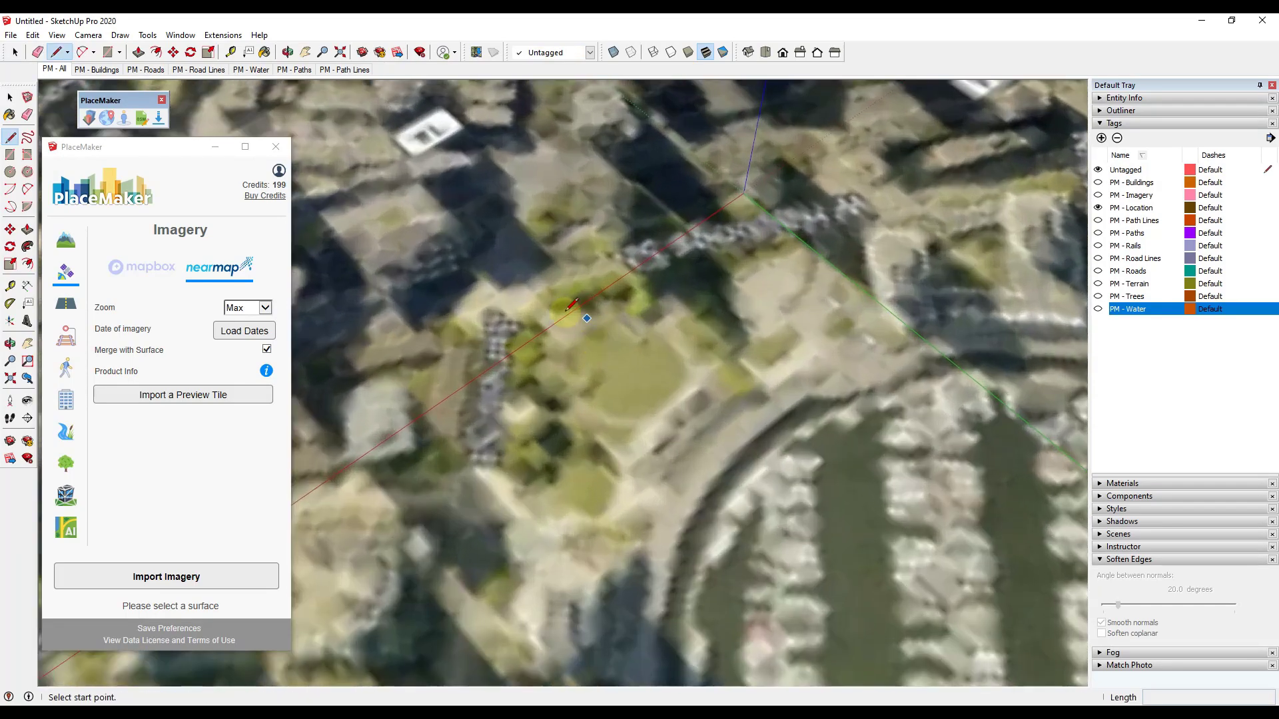
click(507, 316)
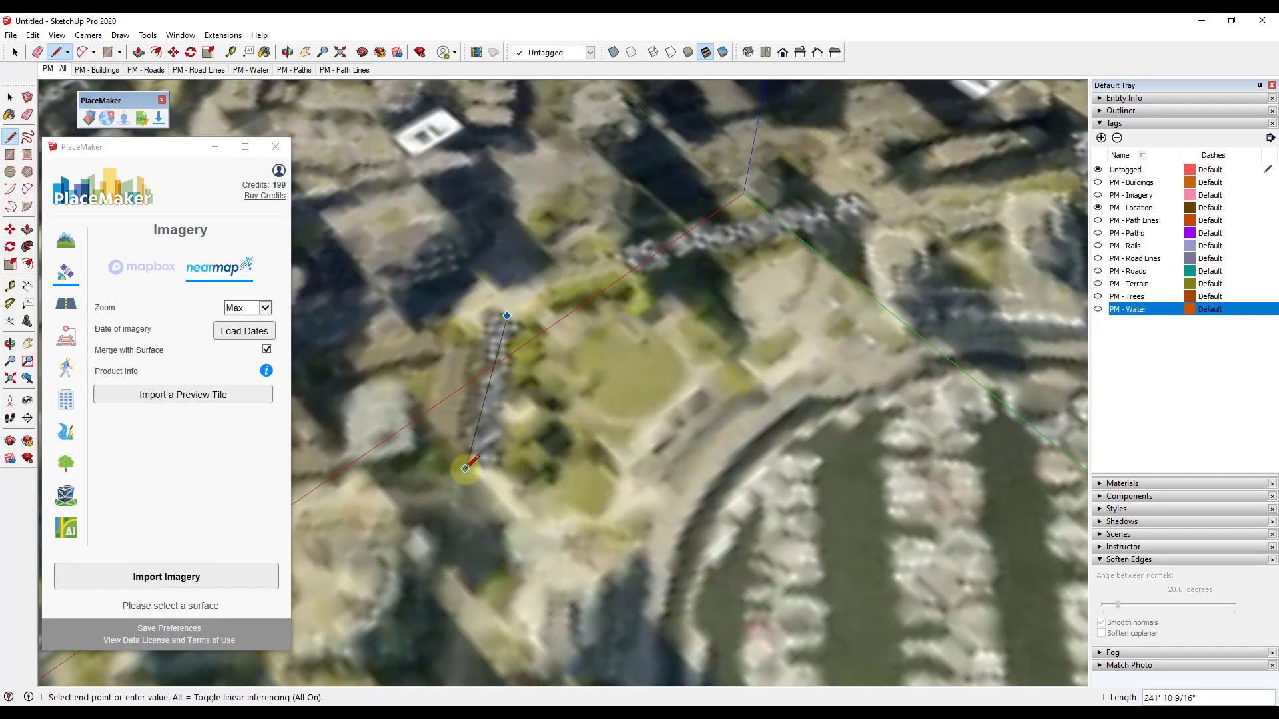
scroll(460, 516, down, 1)
click(462, 514)
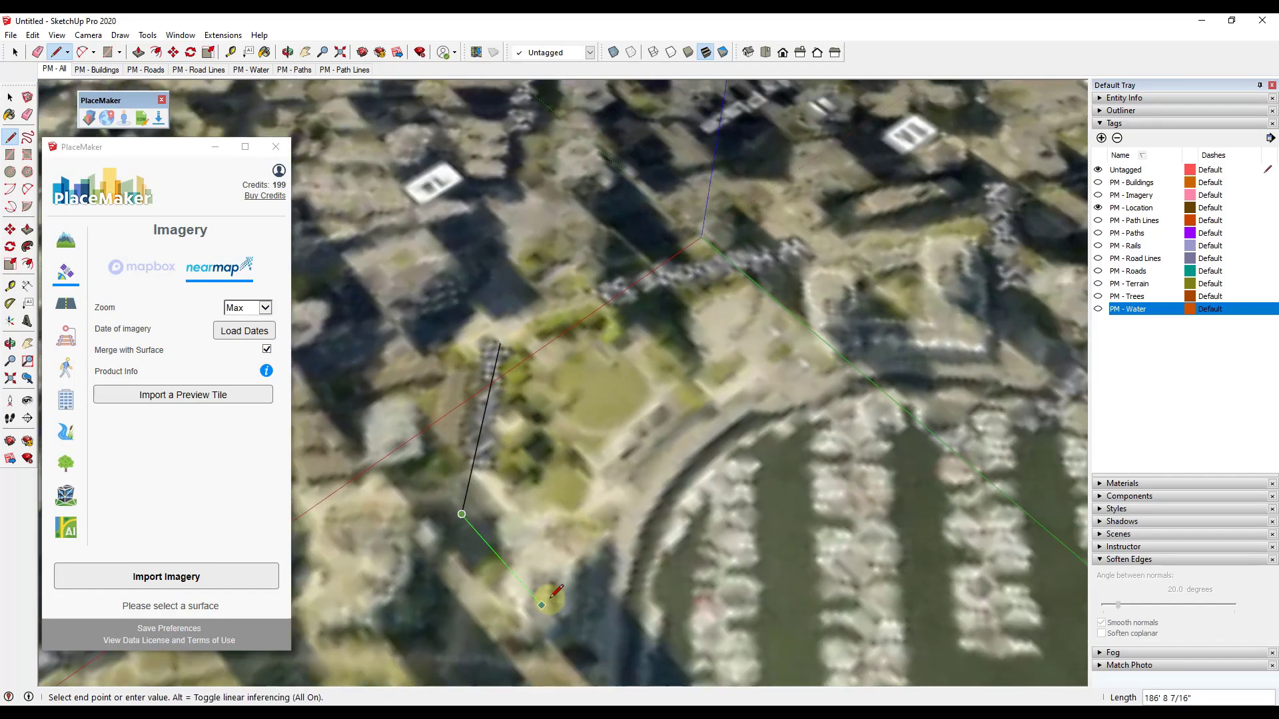
click(550, 614)
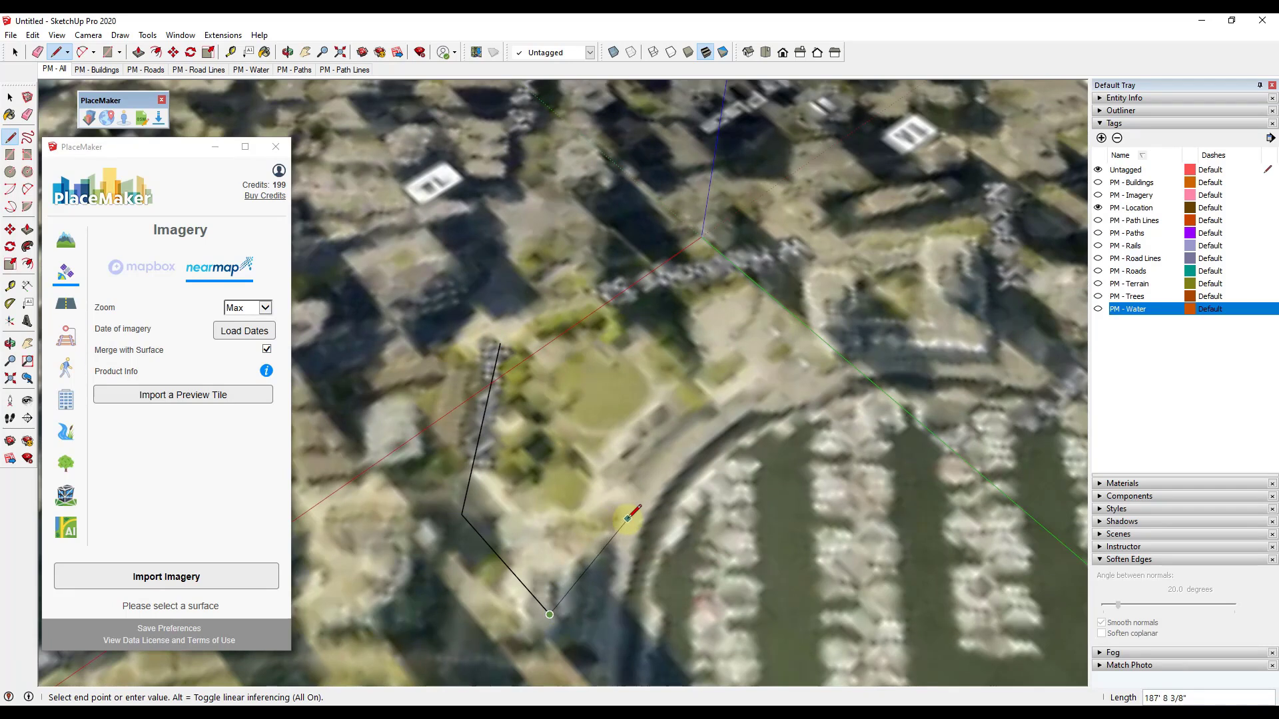
click(627, 519)
click(651, 457)
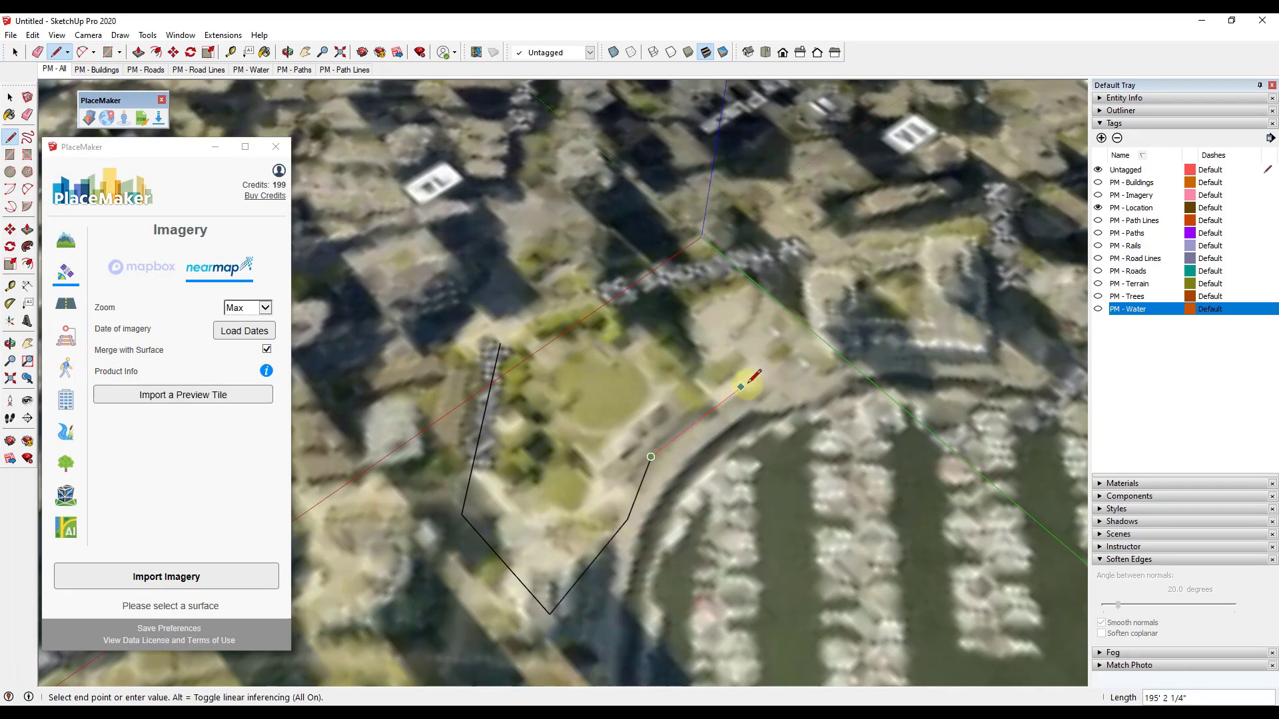
click(747, 382)
click(617, 263)
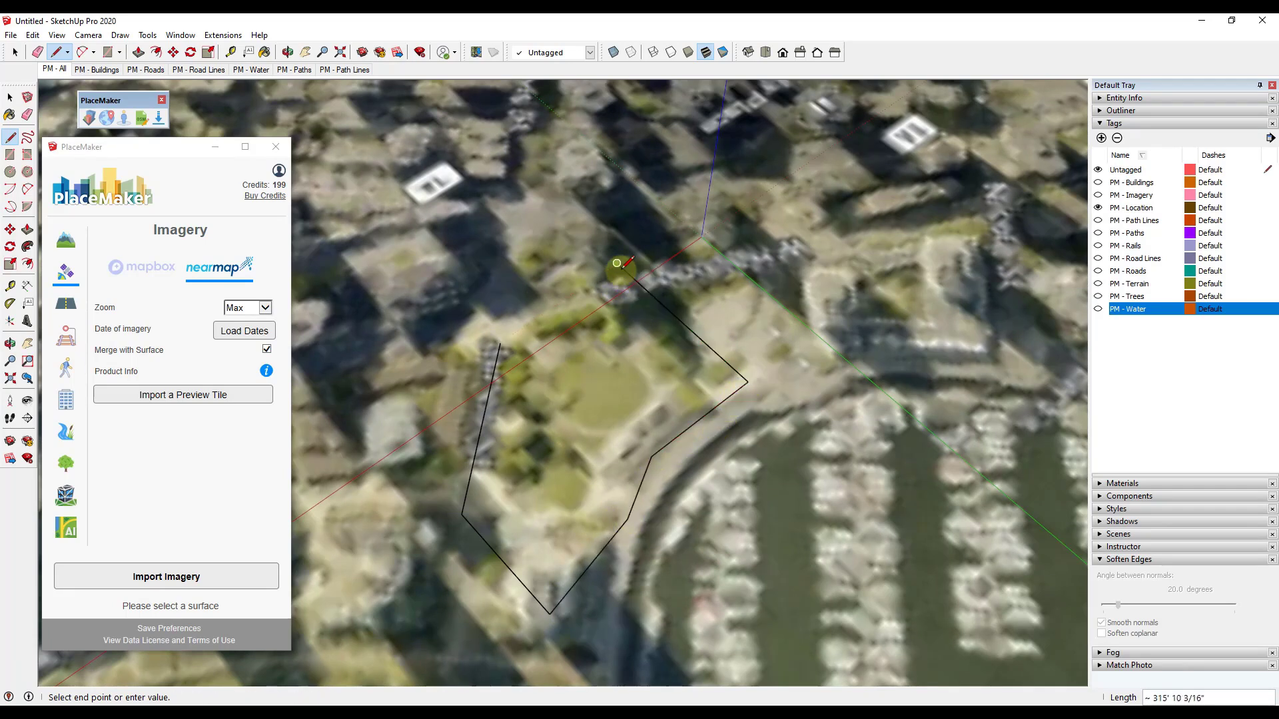
click(500, 343)
Select the new park face.
key(space)
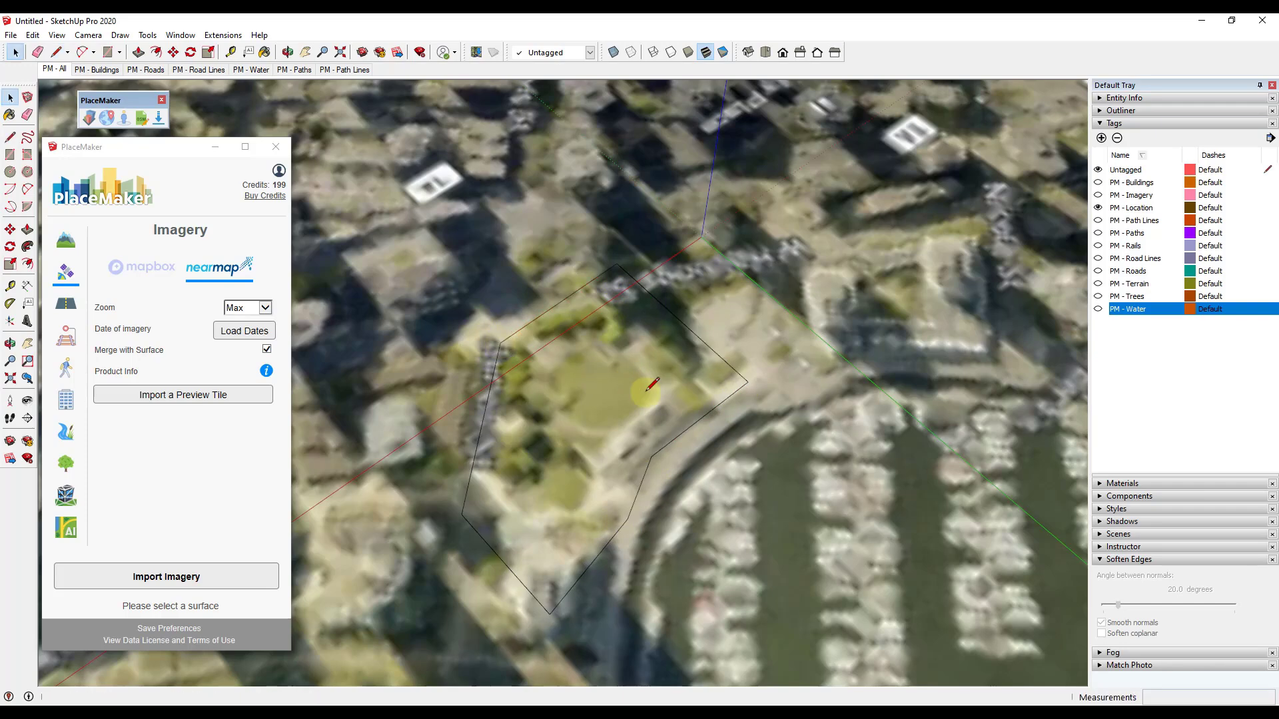
click(699, 374)
scroll(568, 368, down, 5)
scroll(576, 385, up, 4)
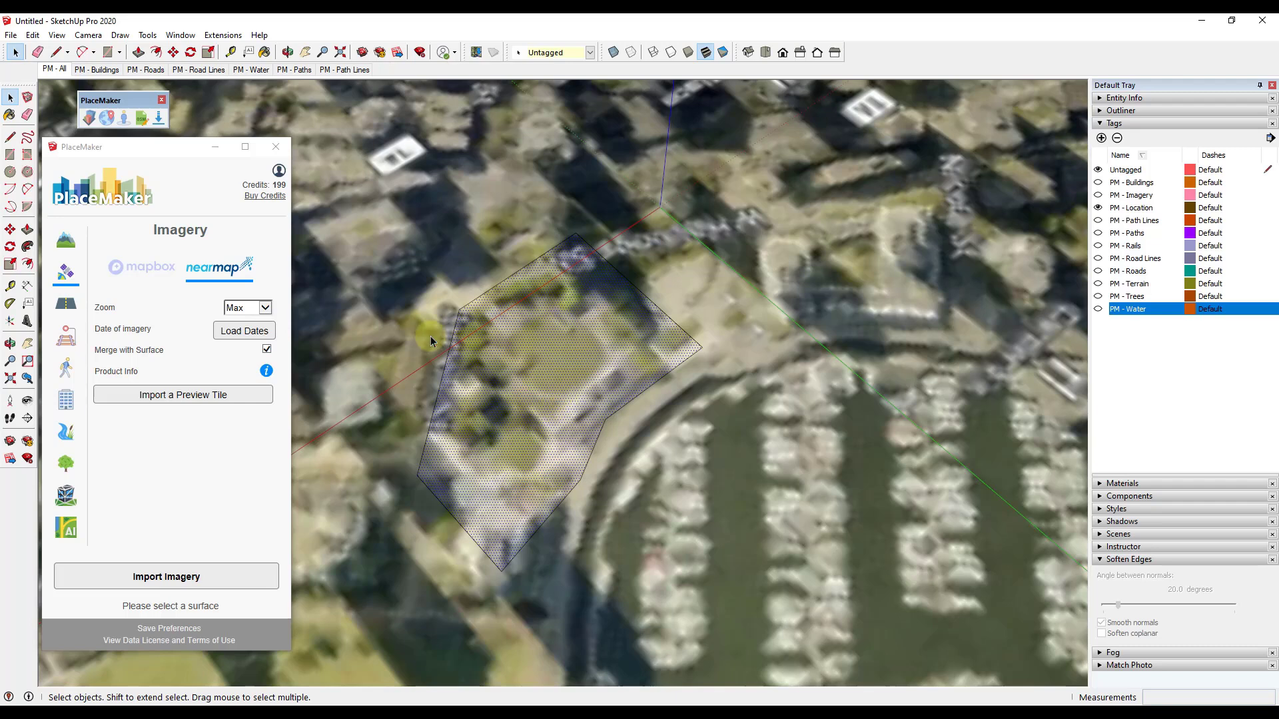
Preview Nearmap orders at Max, Medium and High zoom (9, 1 and 4 tiles), cancelling each.
click(200, 576)
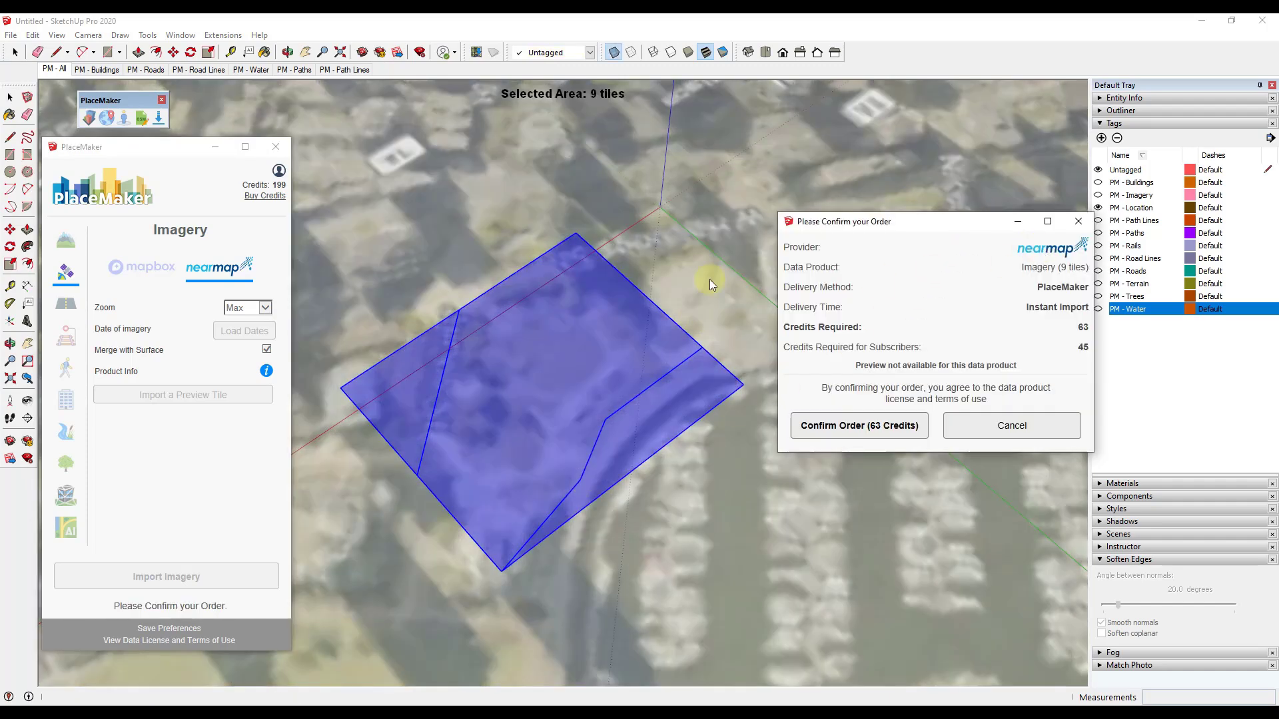
click(972, 425)
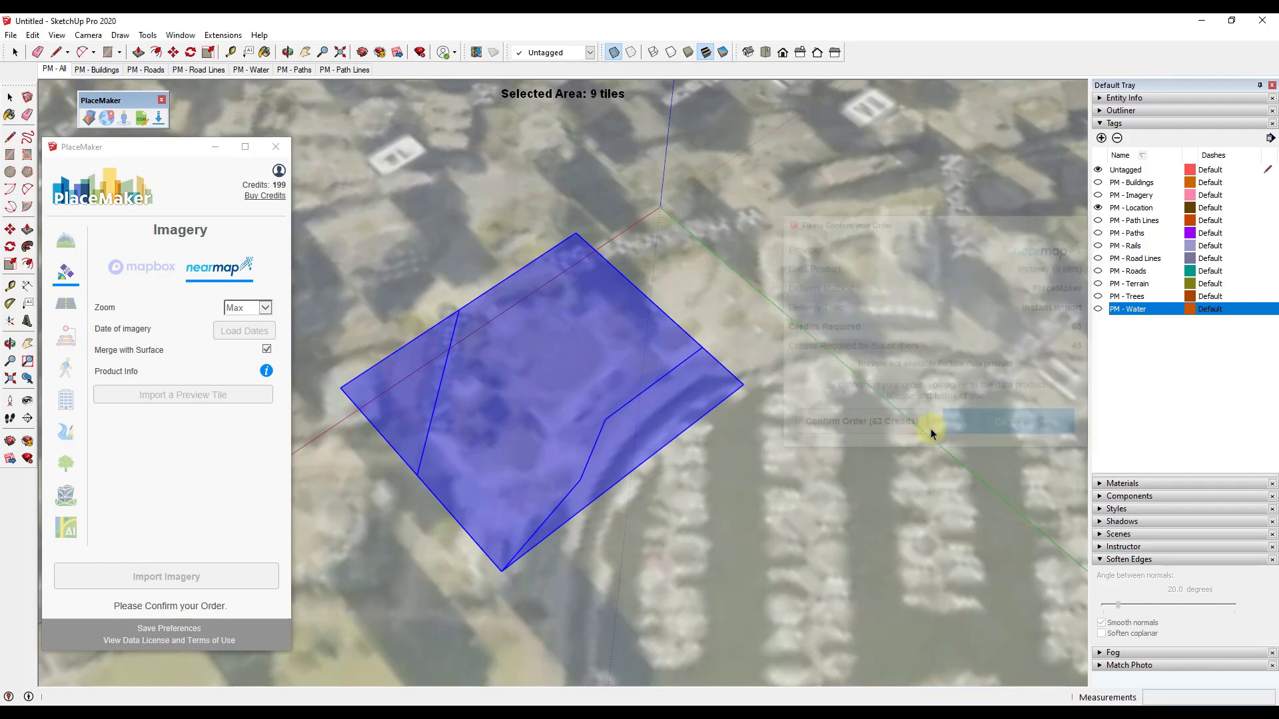
click(260, 310)
click(242, 327)
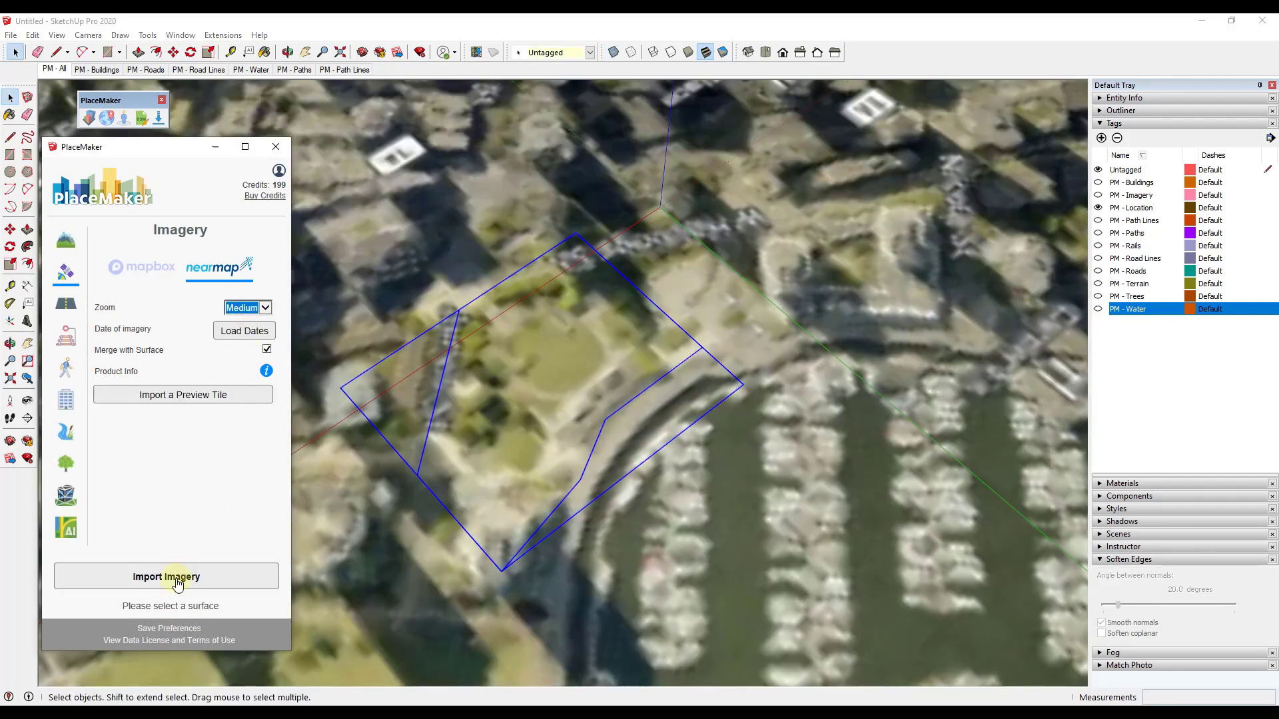
click(178, 577)
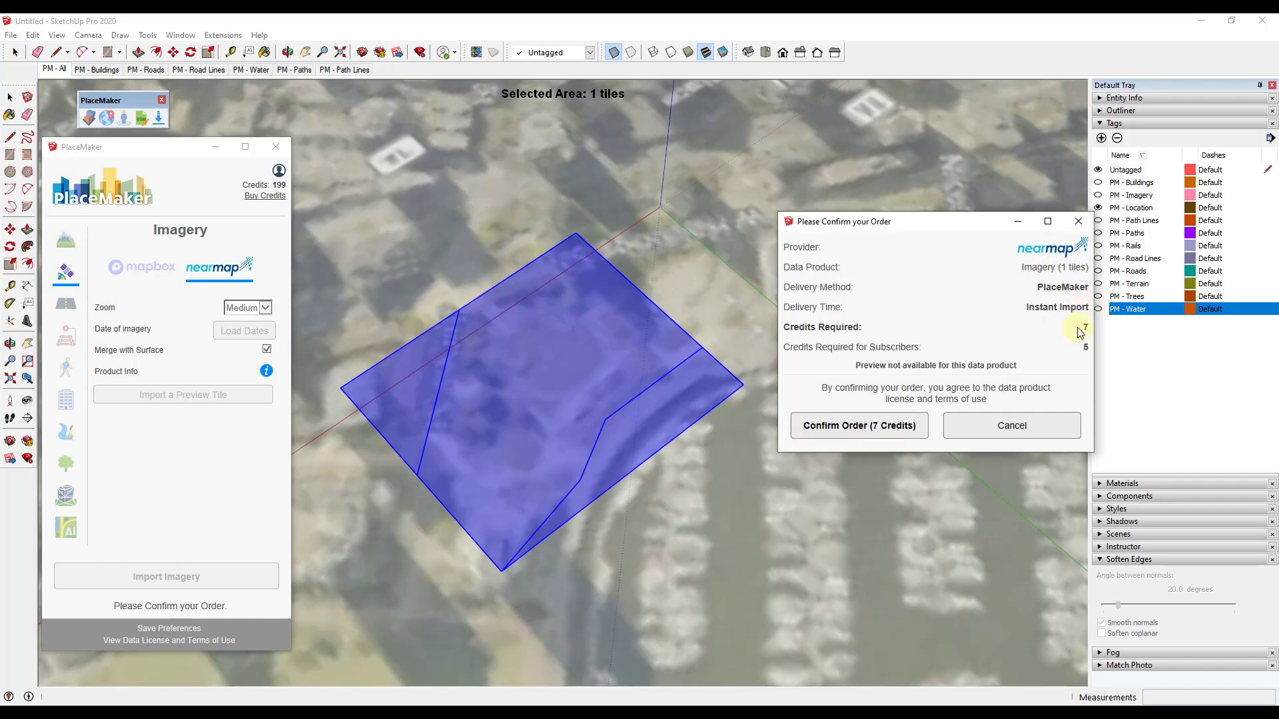
click(1002, 431)
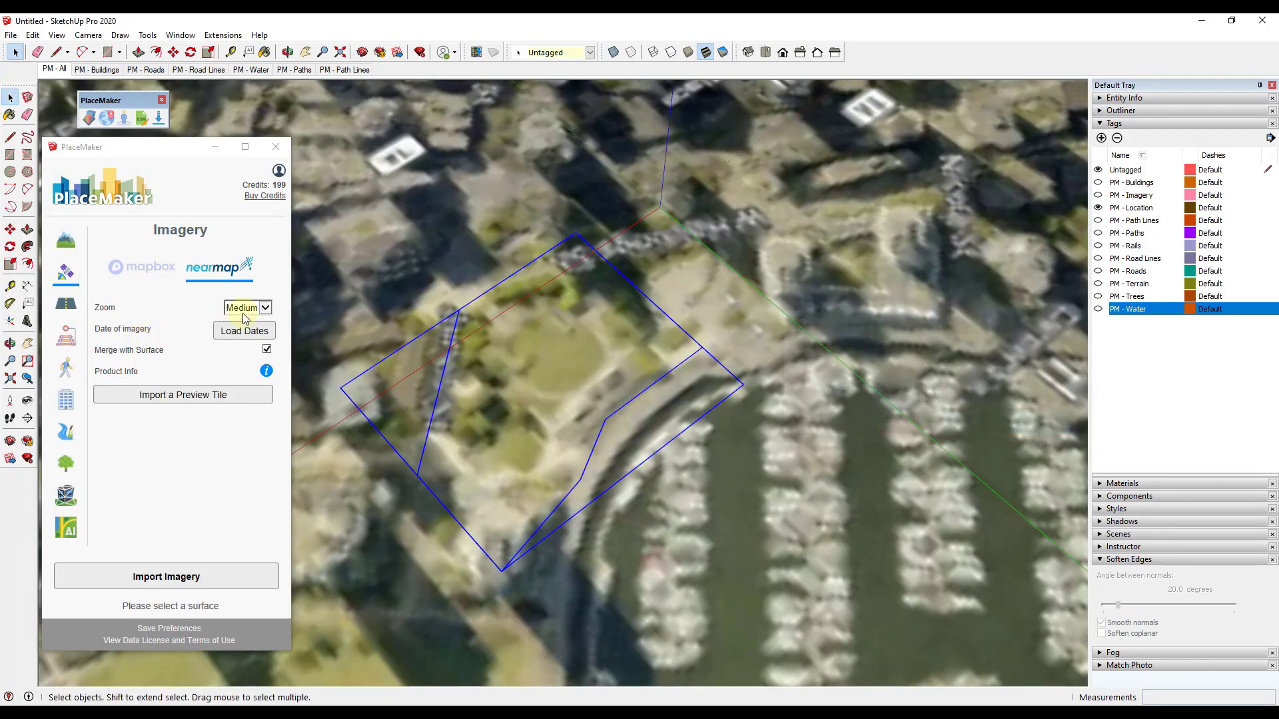
click(260, 309)
click(237, 336)
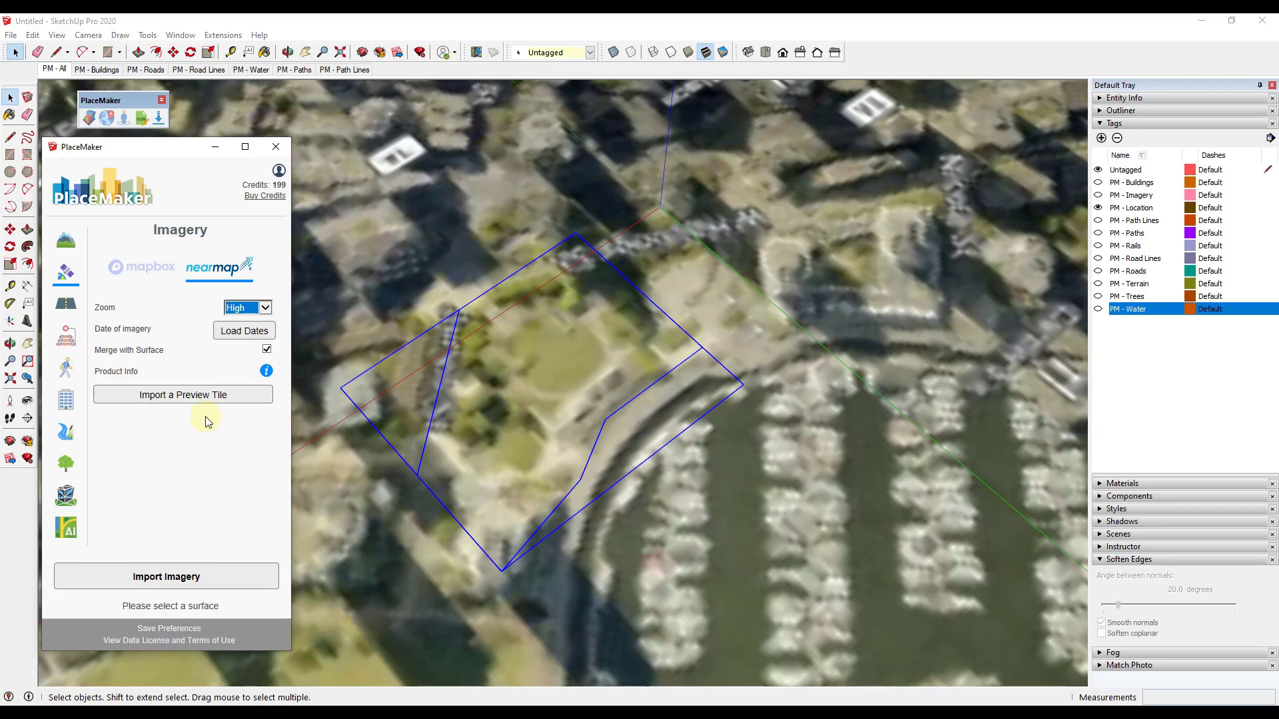
click(176, 571)
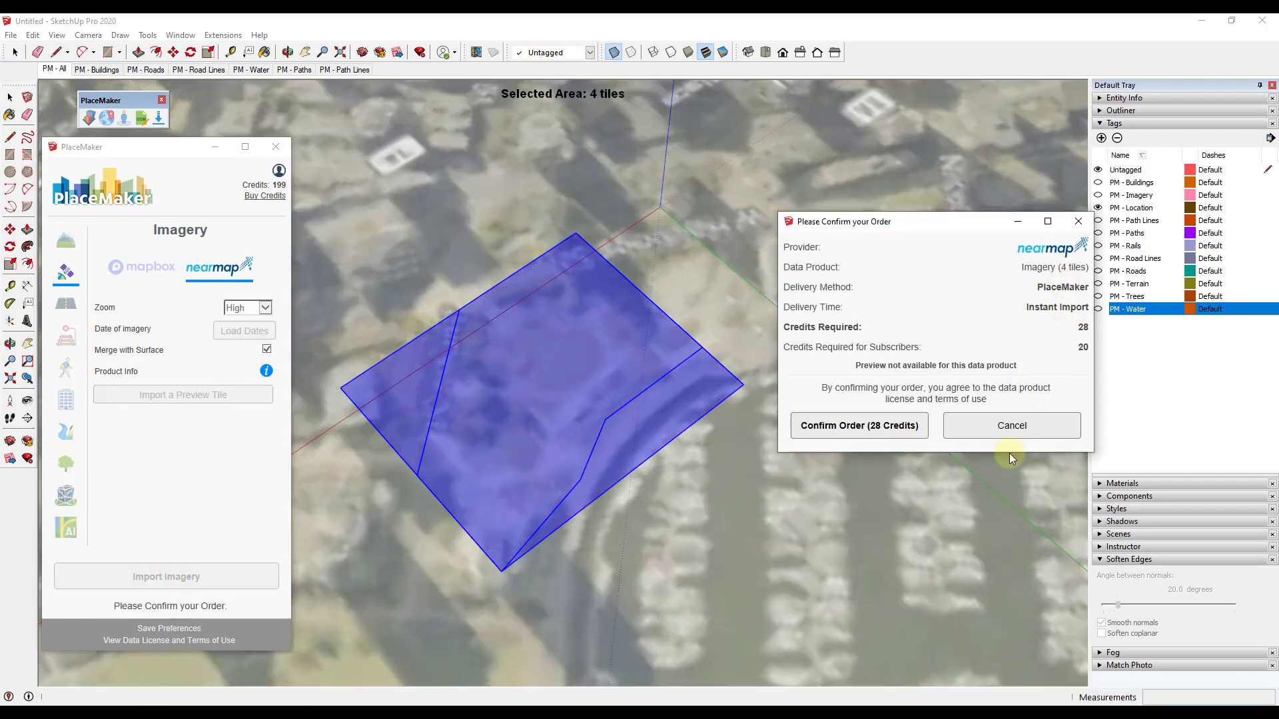
click(1012, 426)
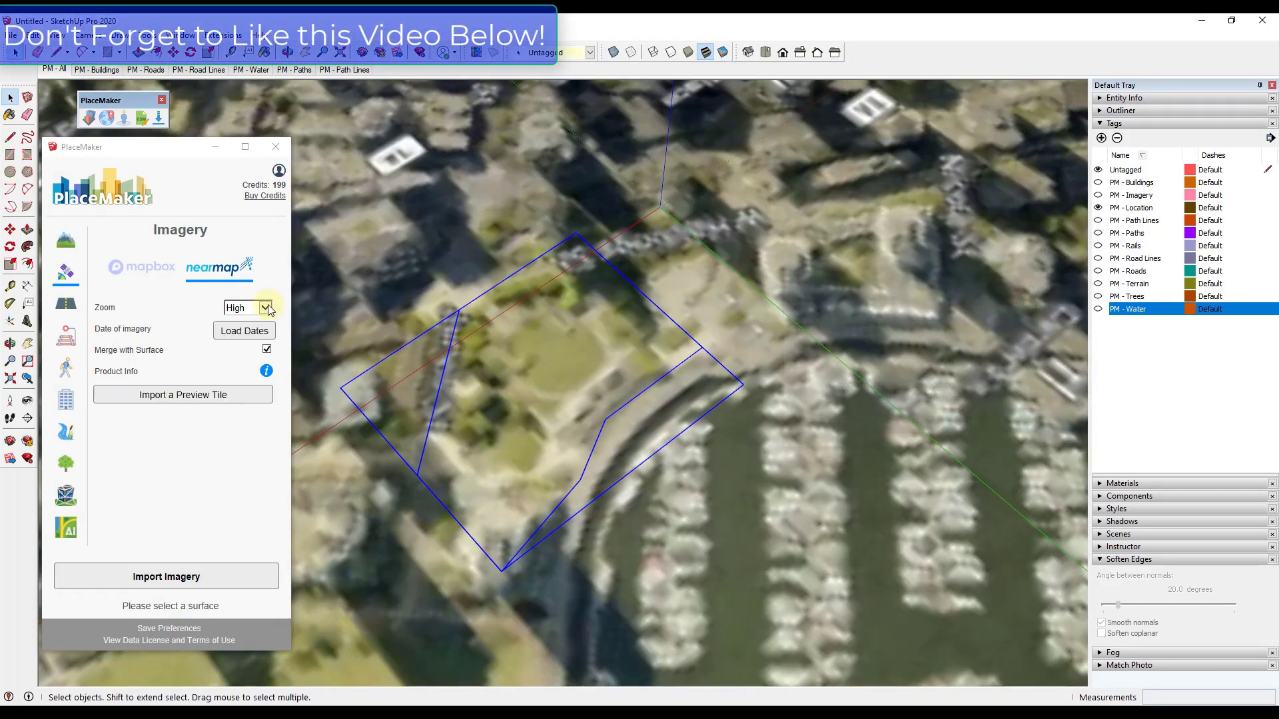
Set the Nearmap zoom back to Max and request imagery for the park face.
click(266, 308)
click(236, 297)
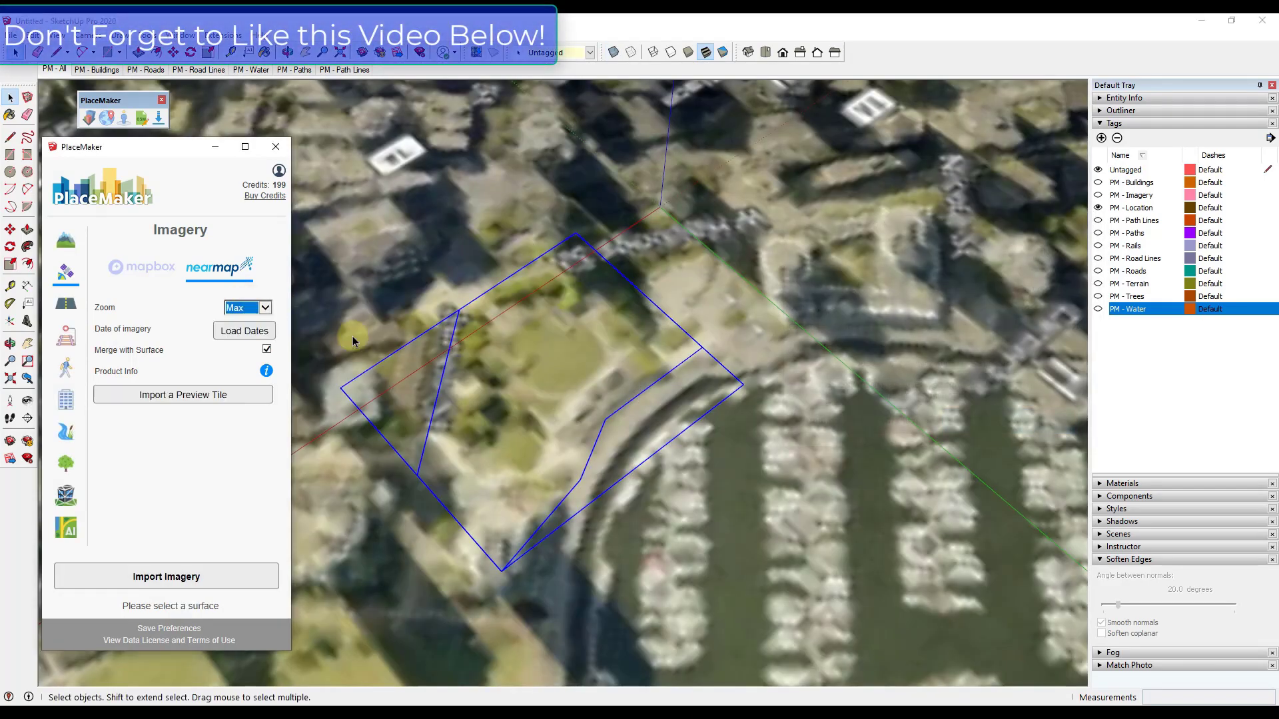
scroll(519, 375, up, 2)
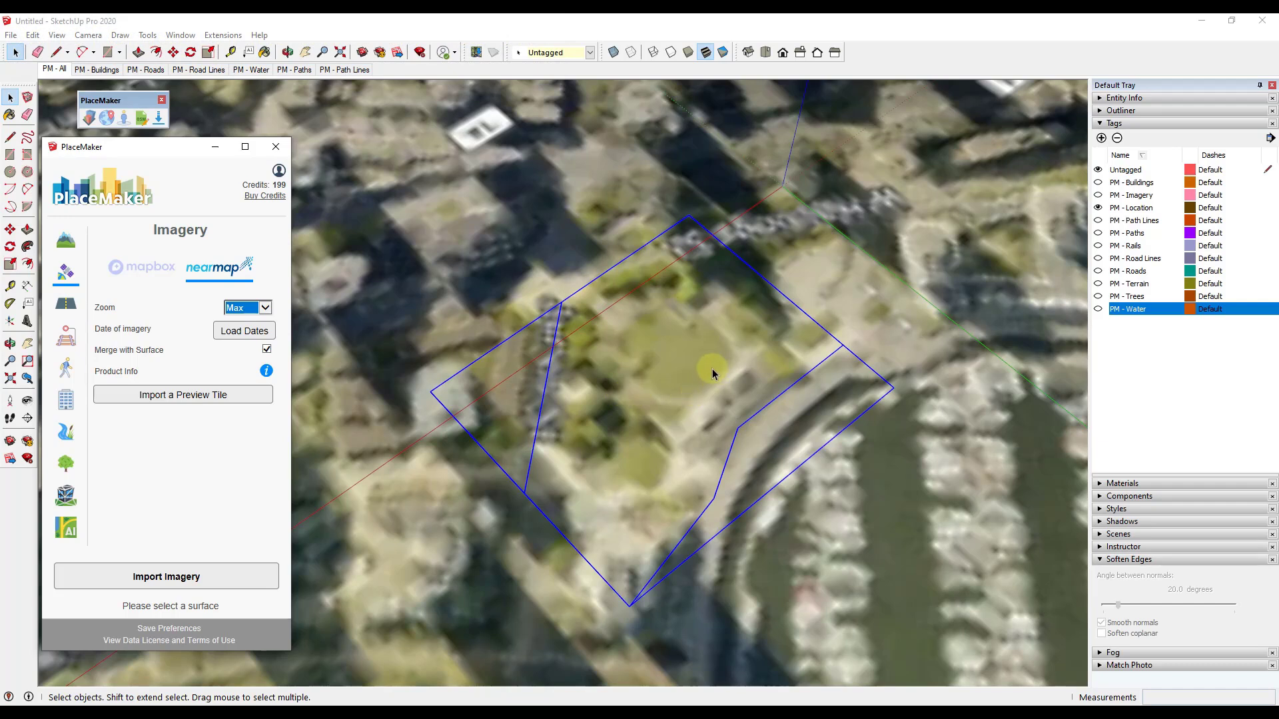
click(251, 310)
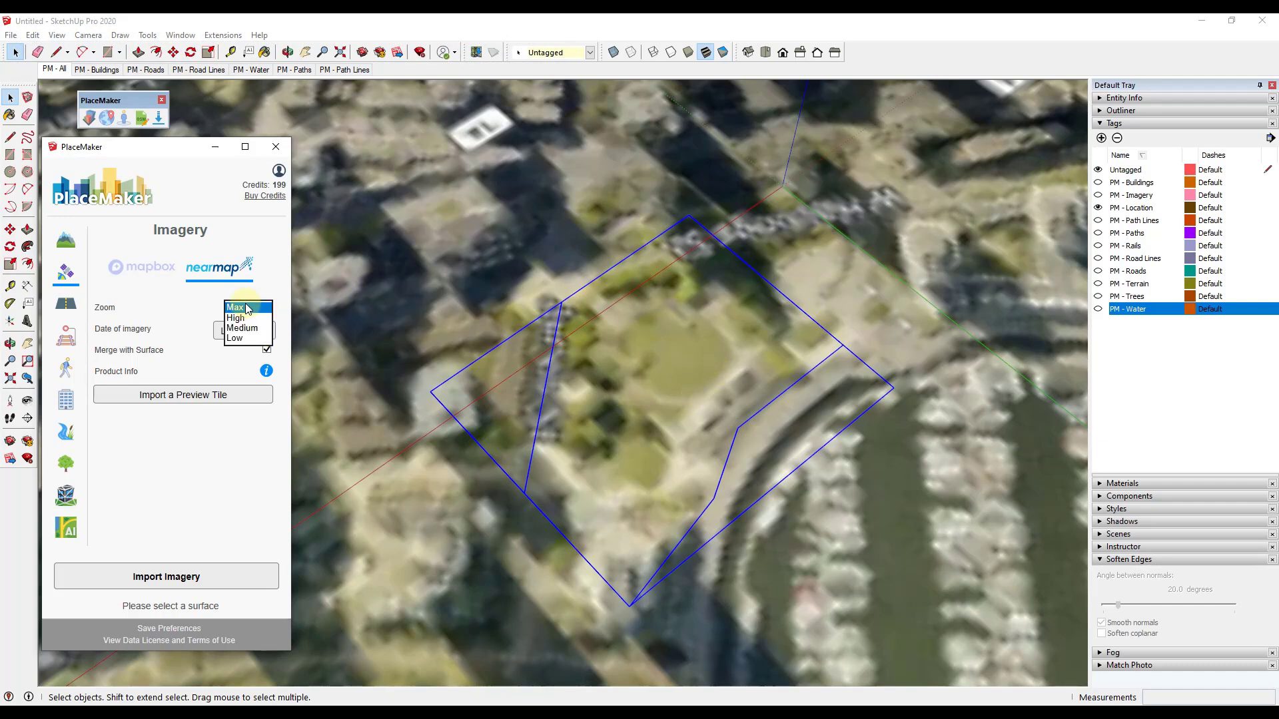
click(247, 309)
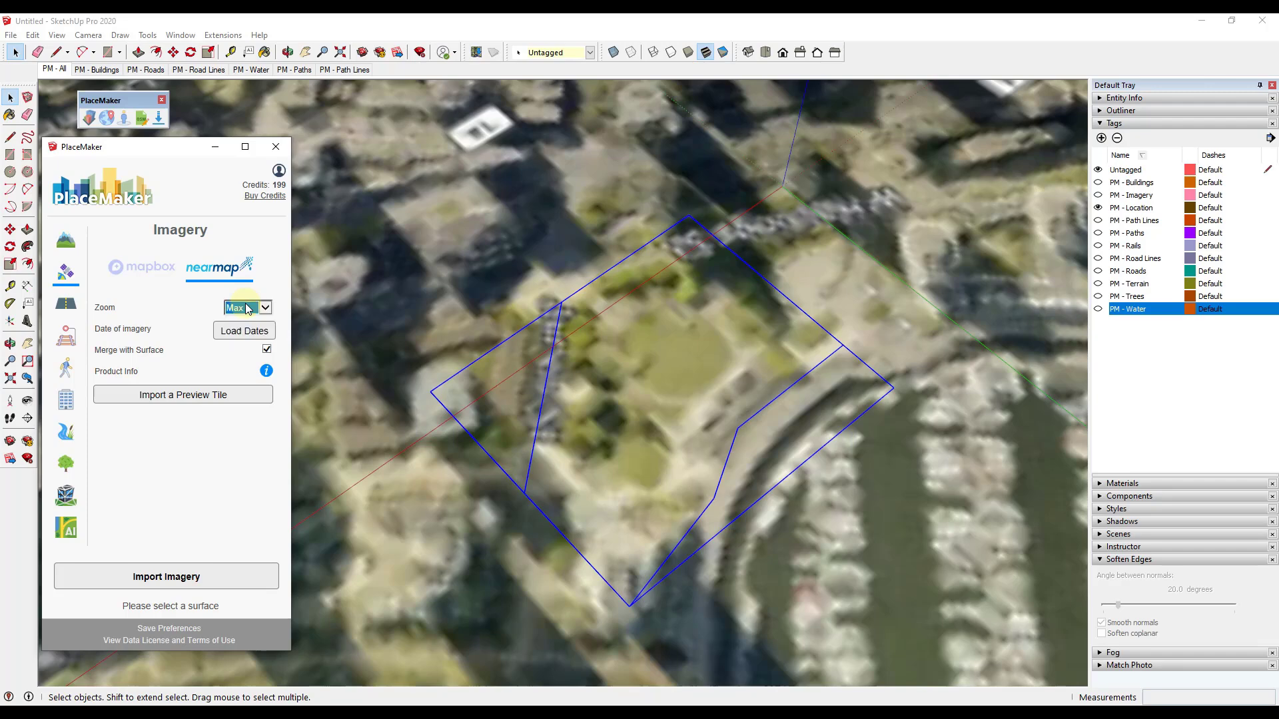
click(187, 581)
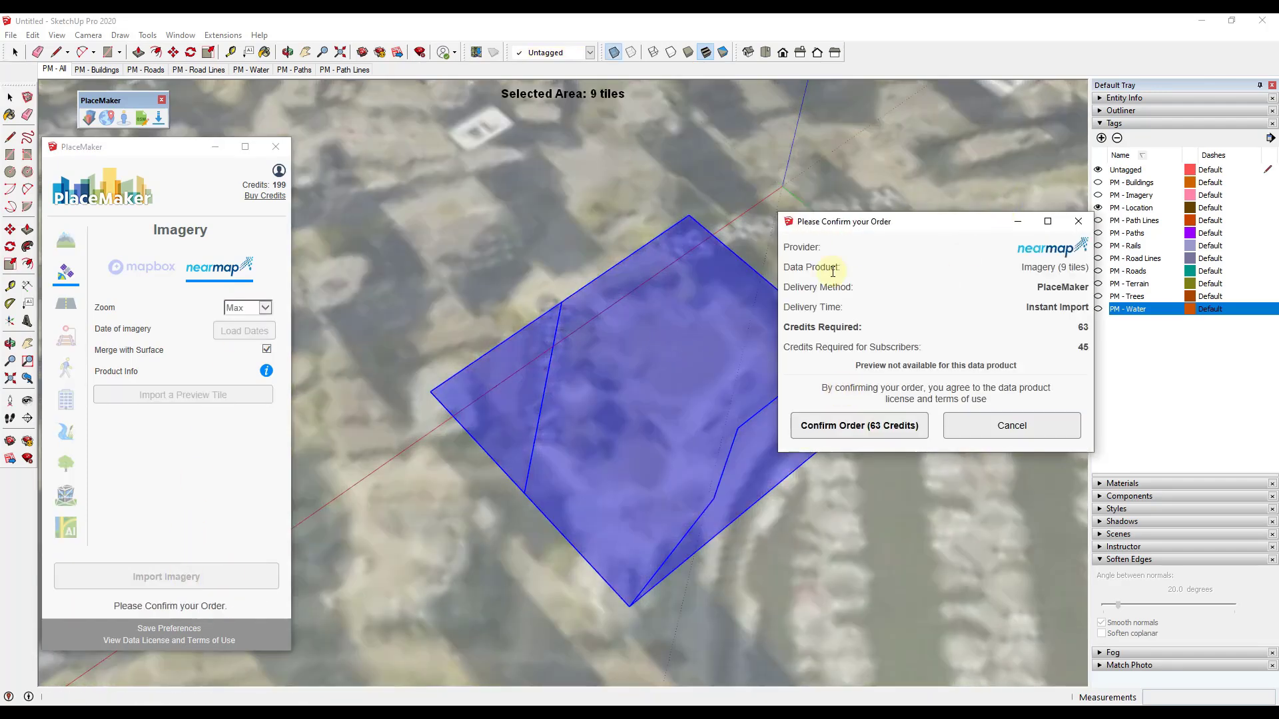
Confirm the 63-credit Nearmap order and view the imported imagery patch square-on.
click(859, 426)
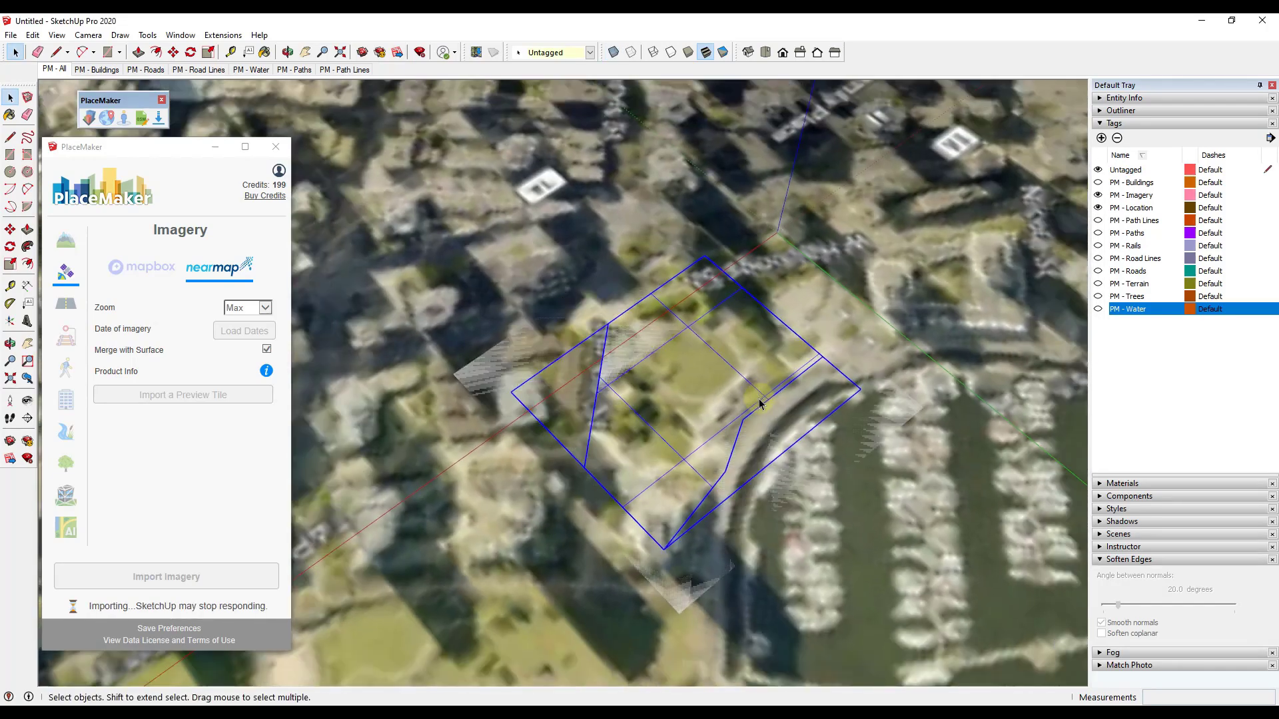
scroll(763, 404, up, 1)
scroll(762, 404, down, 3)
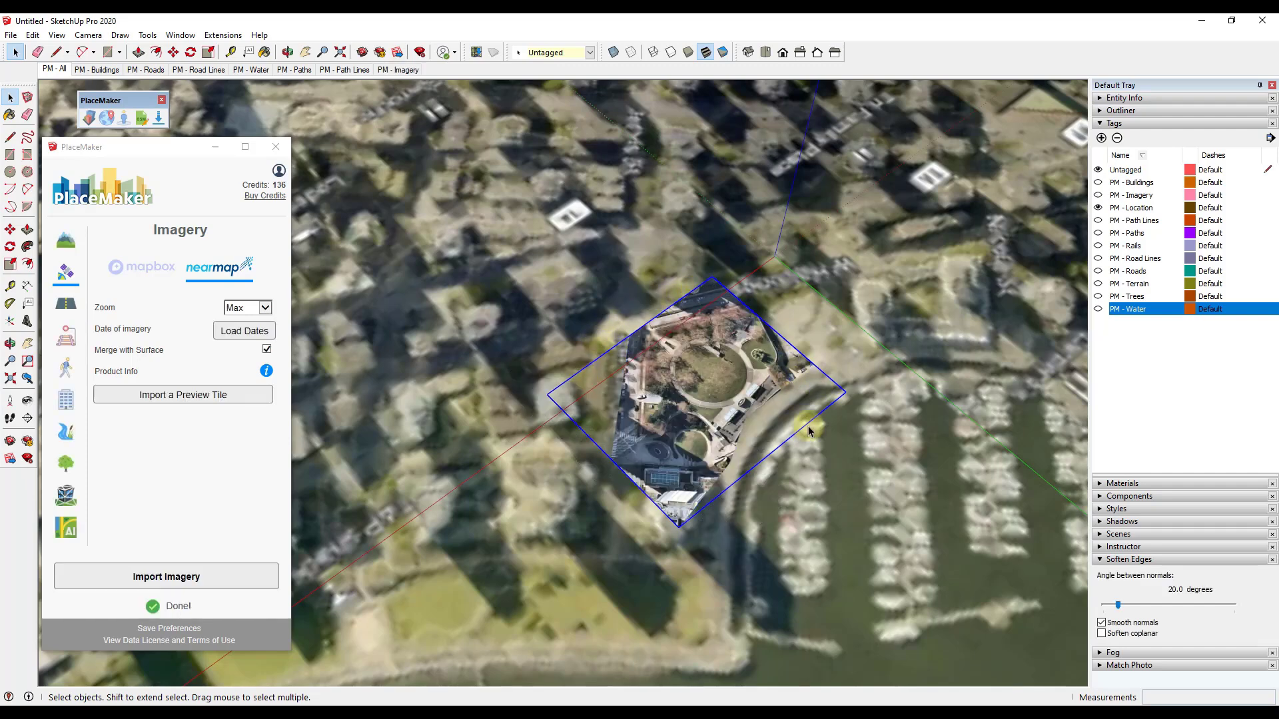
scroll(797, 441, up, 3)
middle_drag(798, 442, 577, 365)
scroll(634, 402, up, 3)
scroll(888, 450, down, 3)
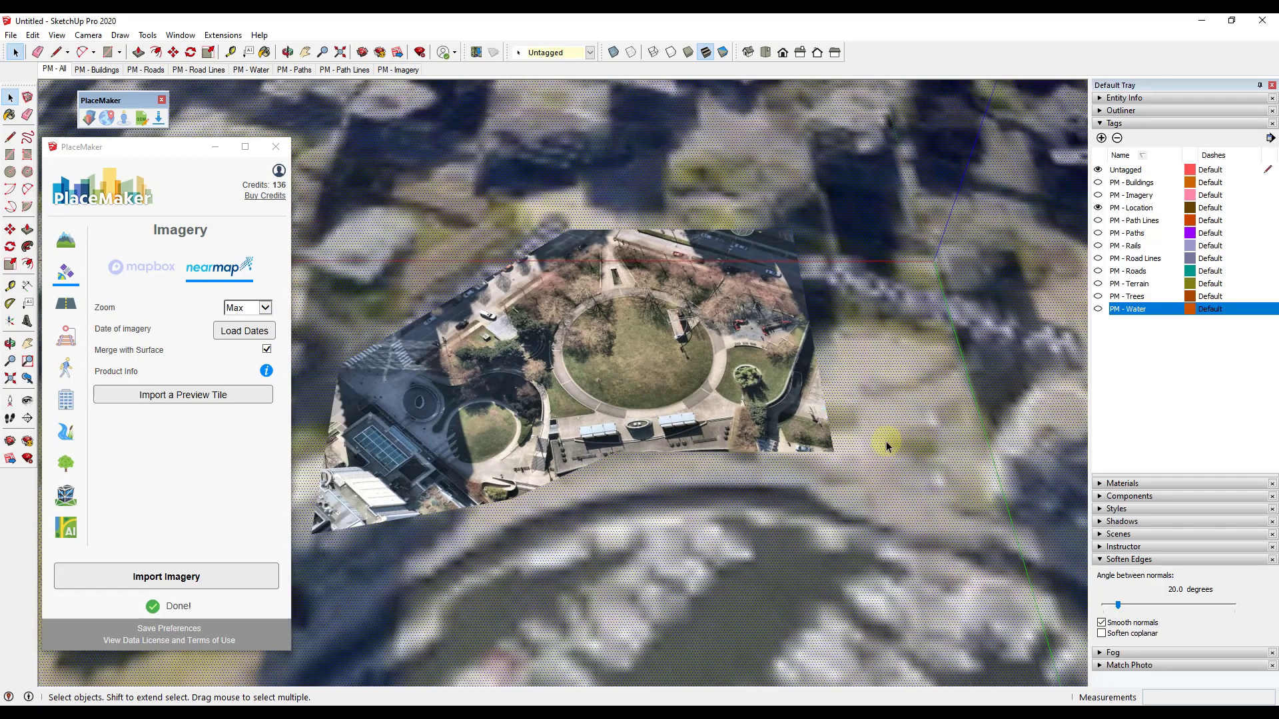
Select the terrain under the imagery and orbit to a tilted view over the park.
click(726, 440)
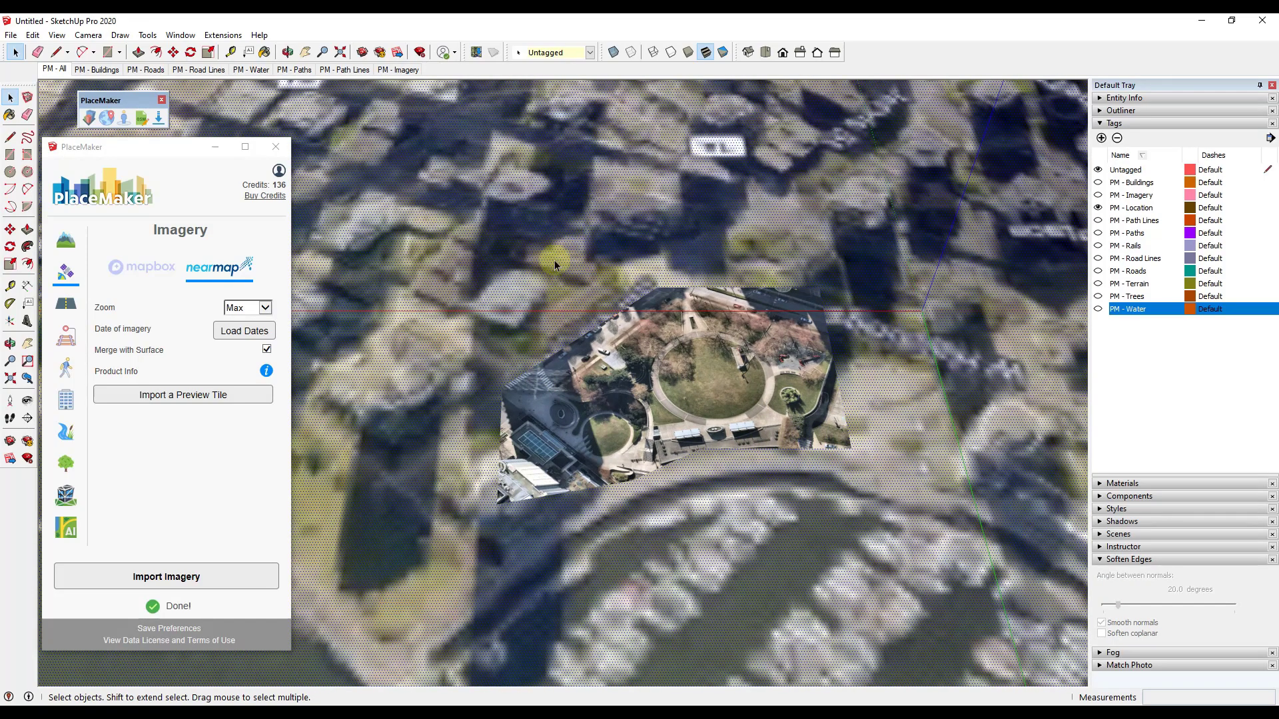
scroll(742, 391, up, 5)
scroll(741, 617, up, 4)
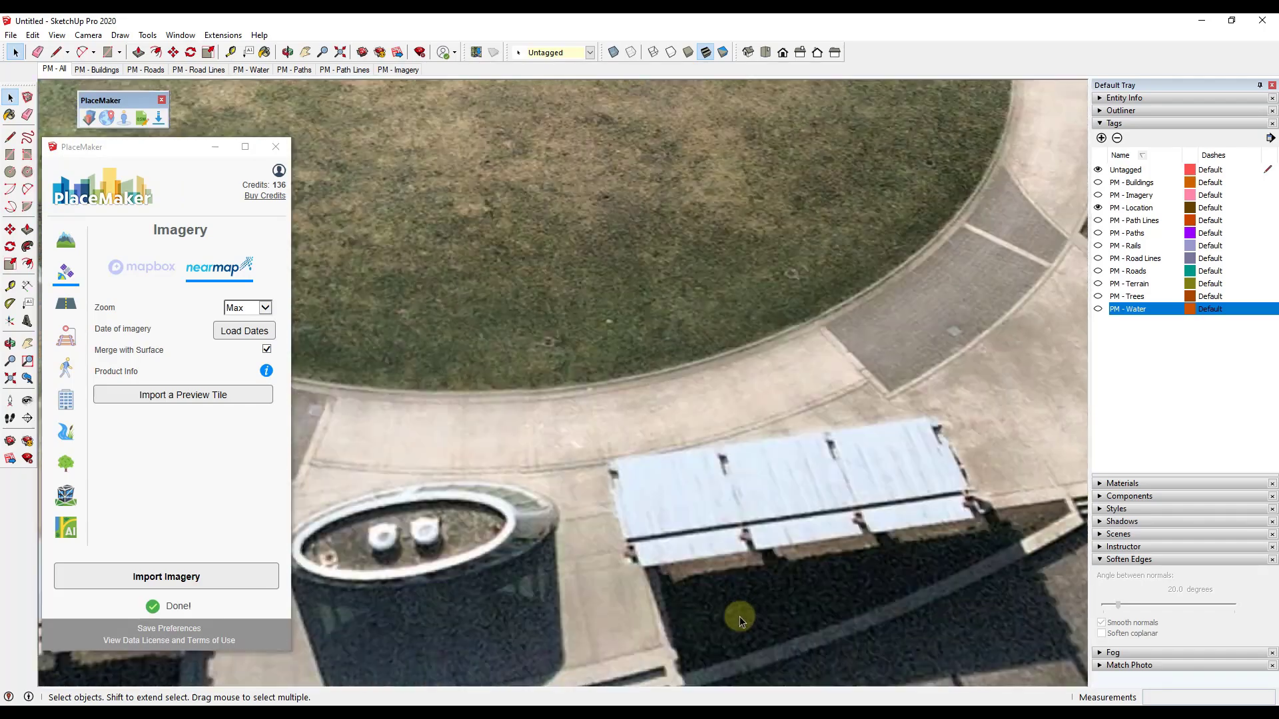
scroll(740, 617, down, 2)
scroll(748, 448, down, 3)
scroll(778, 362, down, 2)
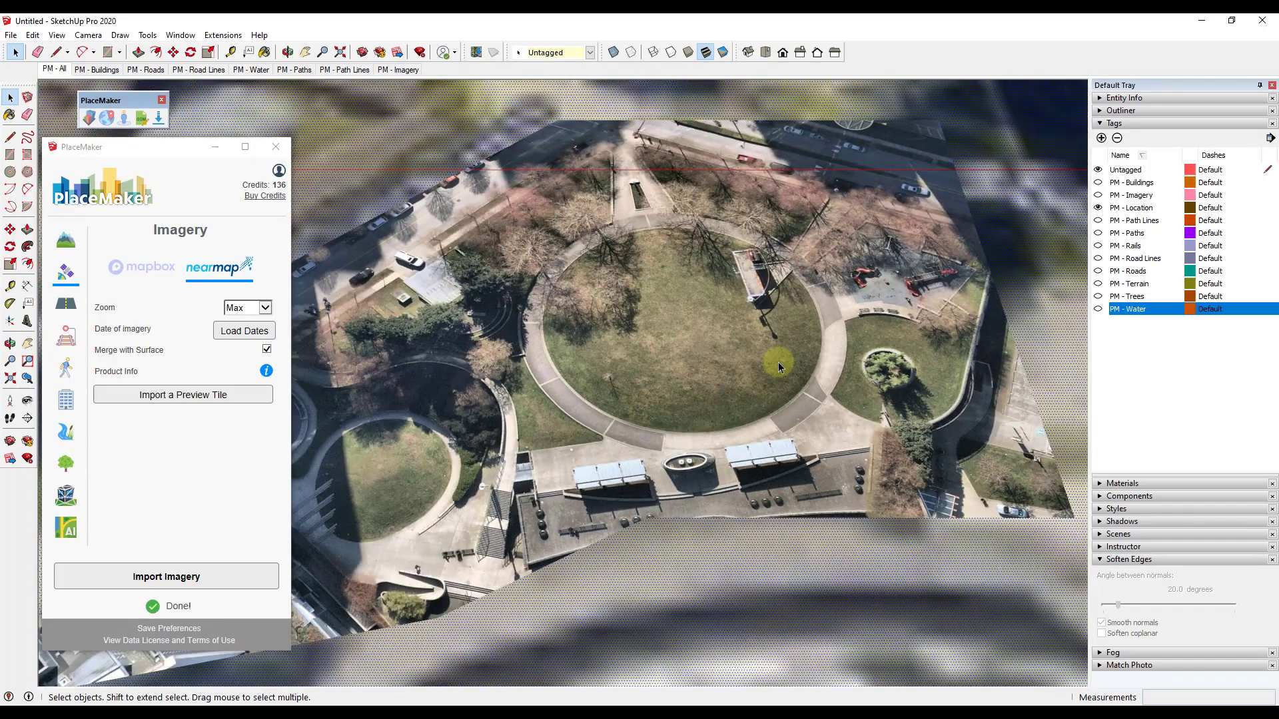
scroll(899, 273, up, 2)
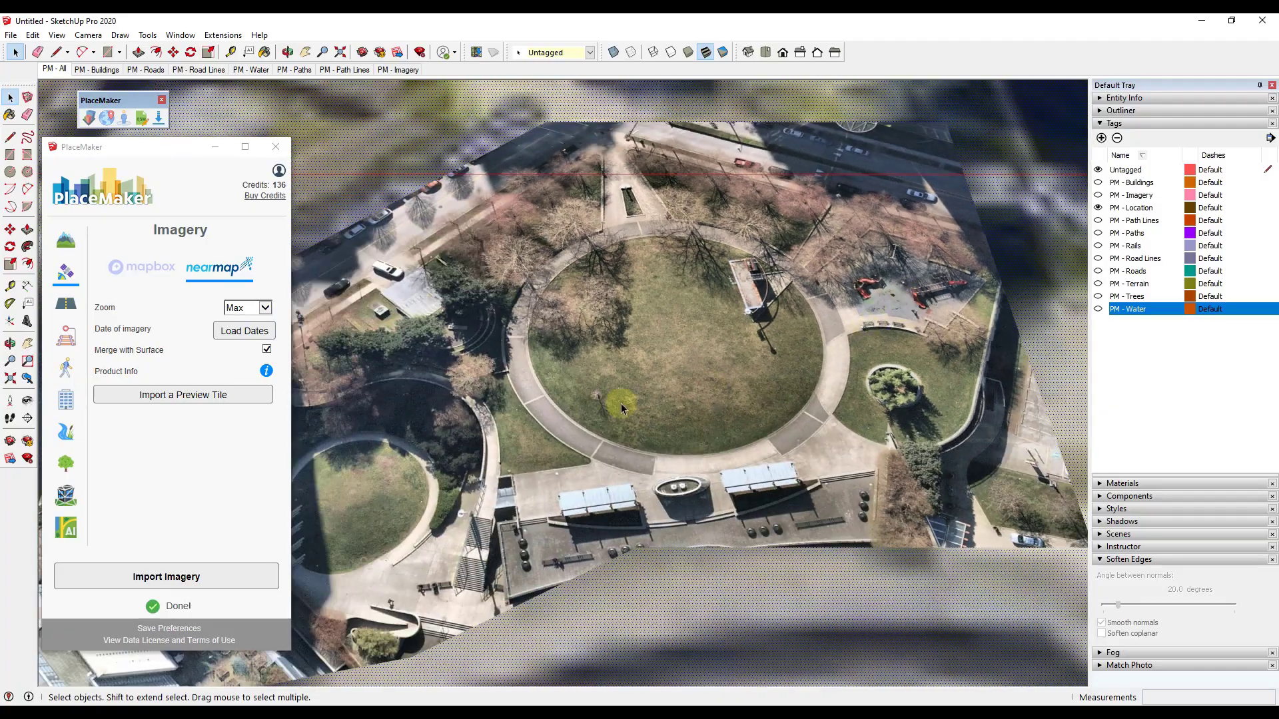
scroll(743, 373, up, 1)
scroll(743, 373, down, 3)
middle_drag(743, 373, 698, 338)
scroll(704, 329, down, 2)
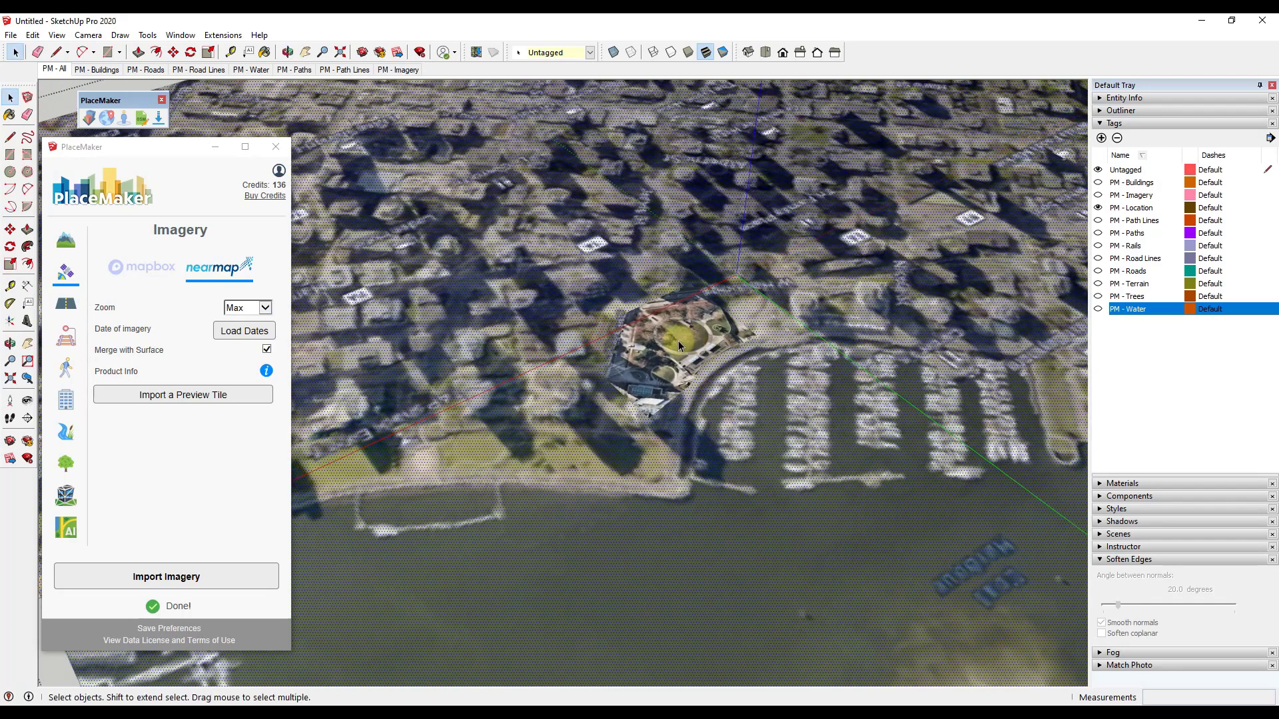
Turn the PM - Water, PM - Roads and PM - Buildings tags back on.
click(1097, 309)
click(1098, 272)
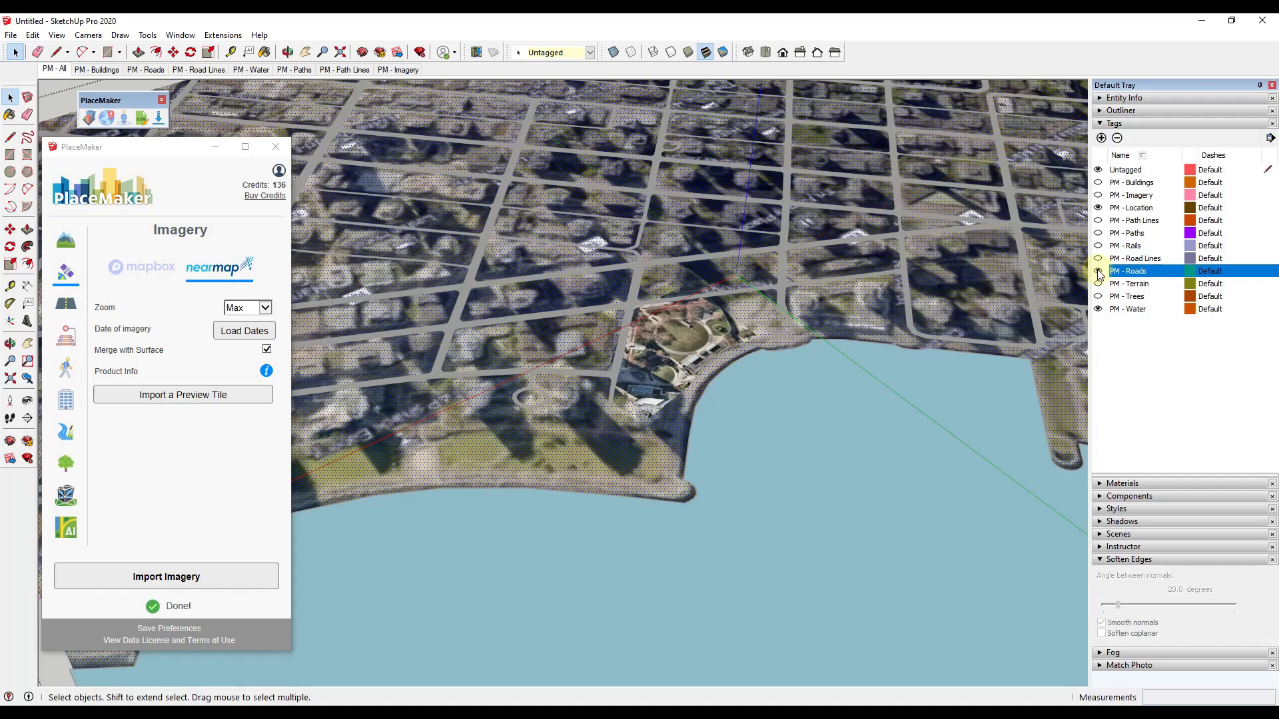
click(1098, 183)
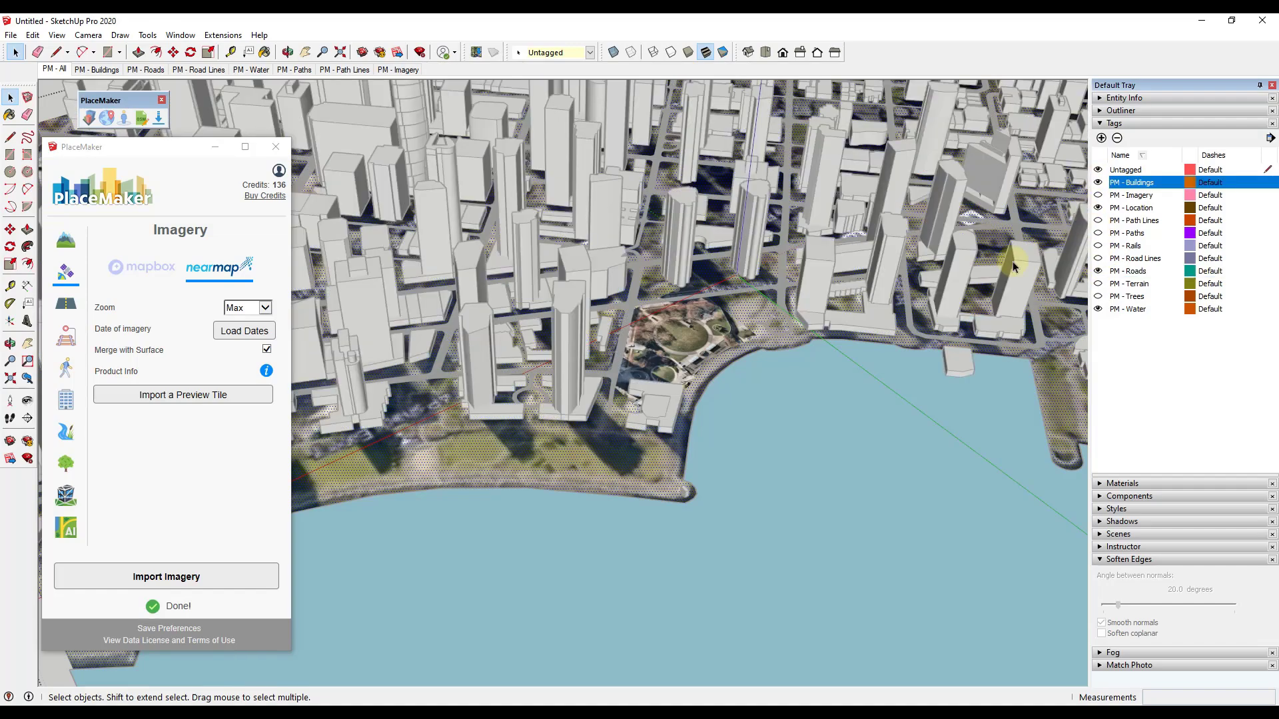
scroll(765, 465, down, 5)
scroll(770, 381, up, 10)
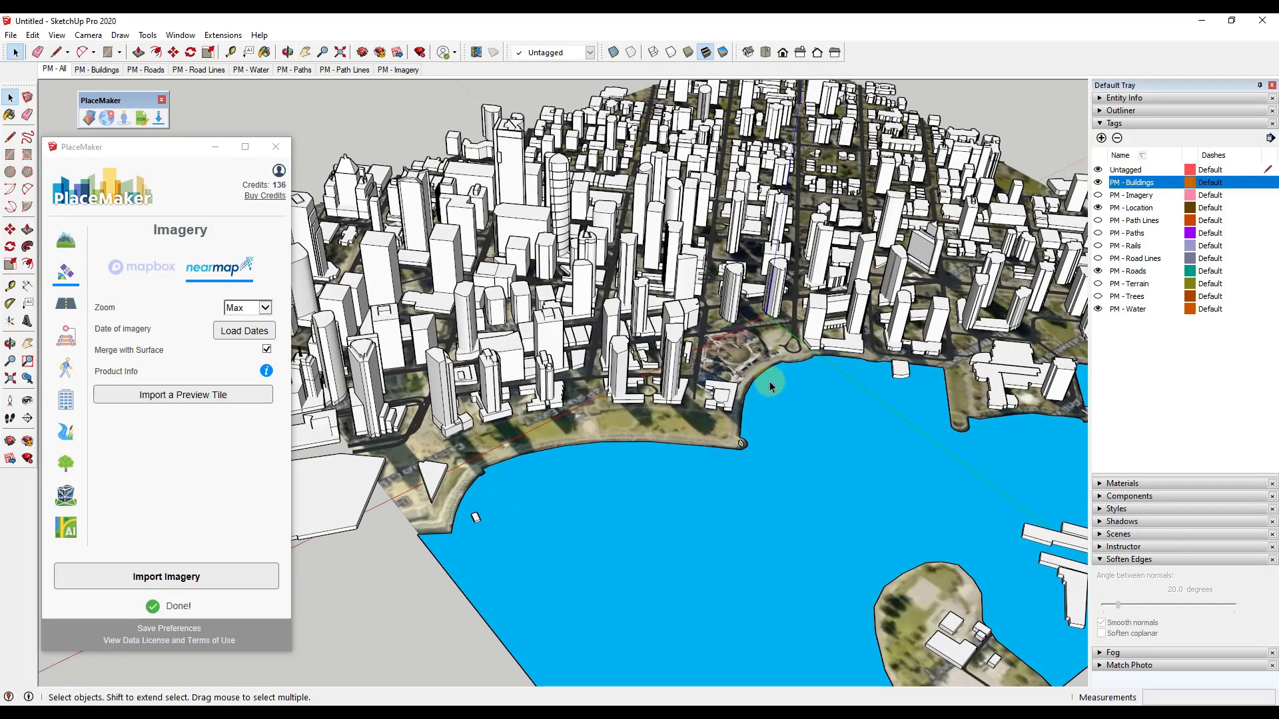
Orbit to a top-down view of the park and select the terrain.
middle_drag(673, 400, 656, 206)
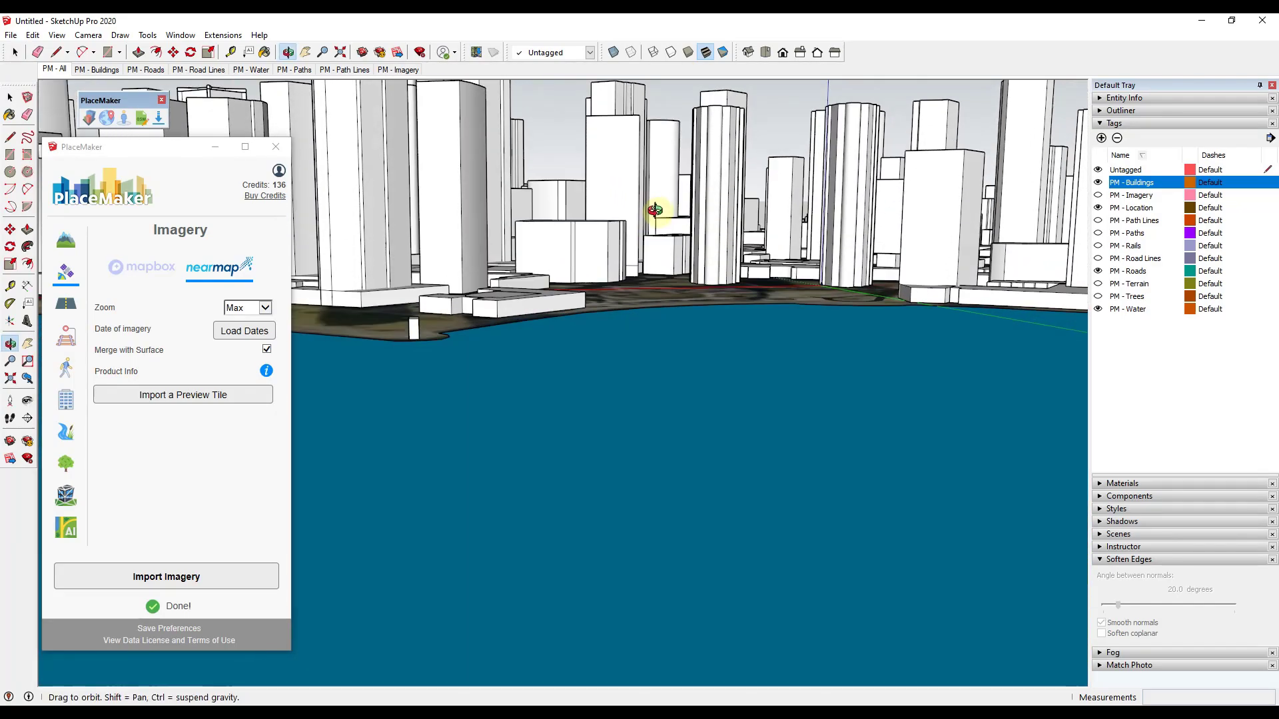
scroll(646, 338, up, 6)
middle_drag(628, 448, 629, 448)
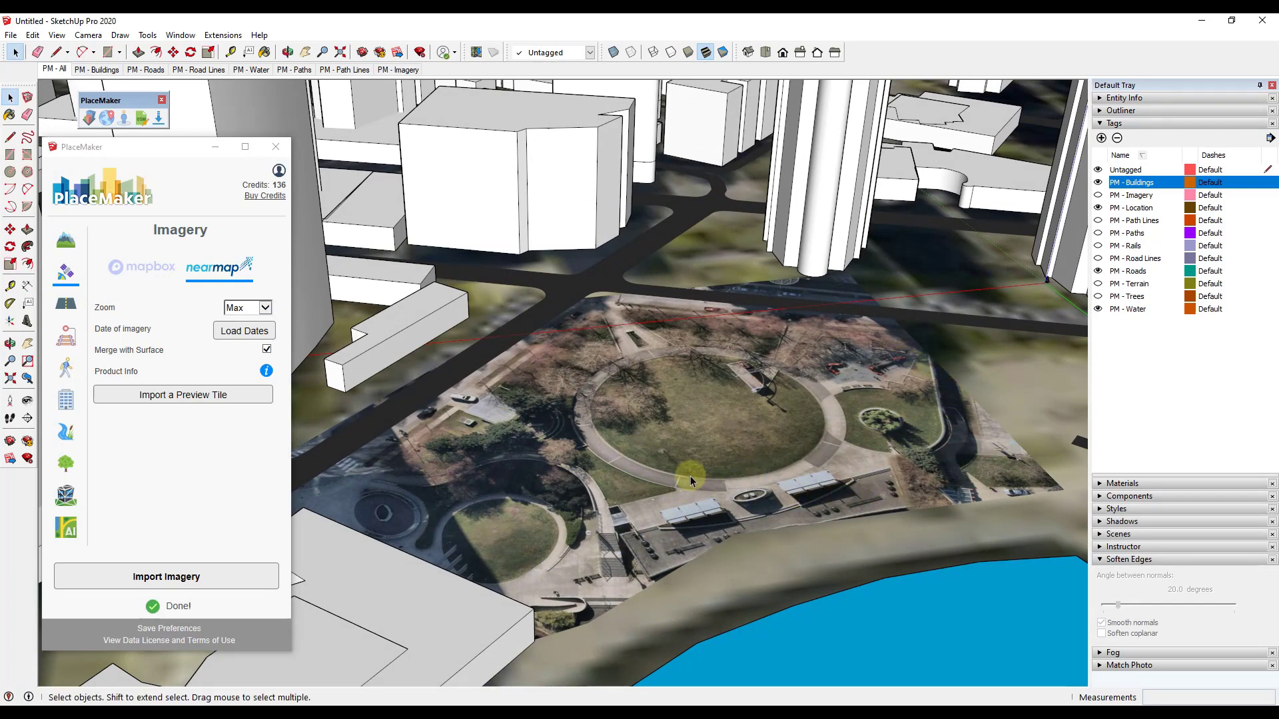
middle_drag(748, 434, 836, 434)
scroll(837, 435, down, 3)
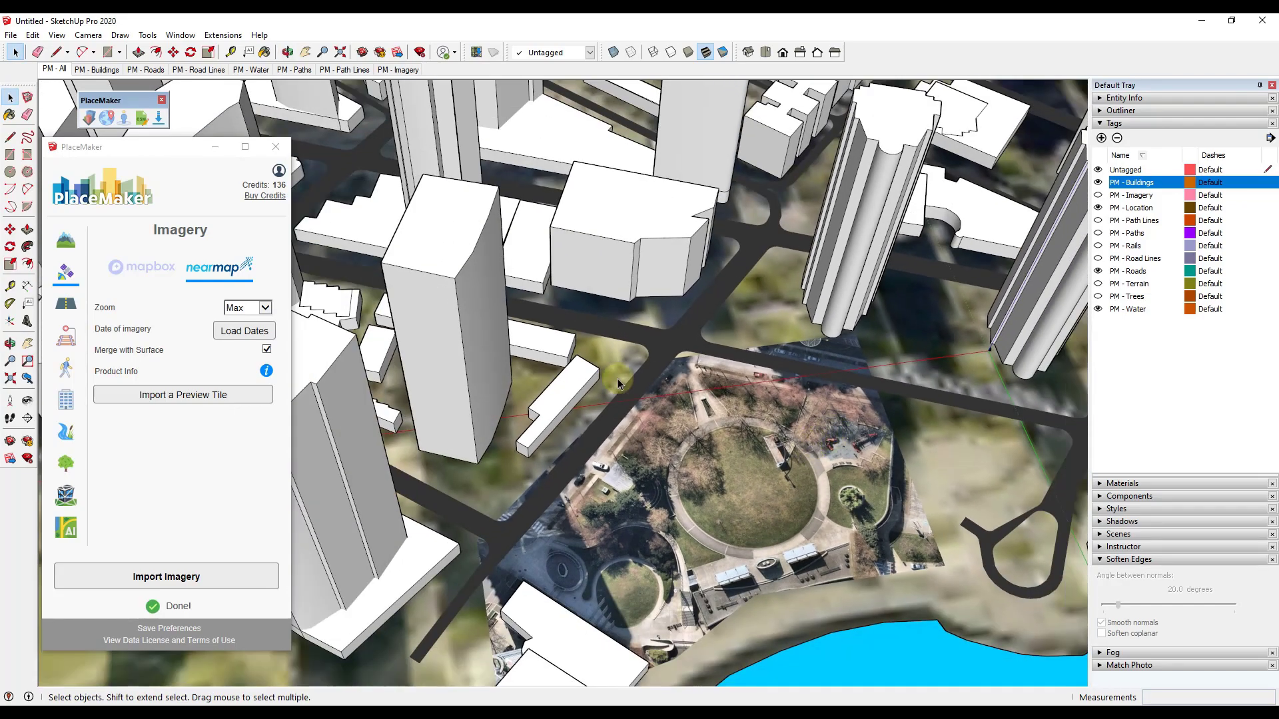
scroll(618, 383, down, 5)
click(728, 542)
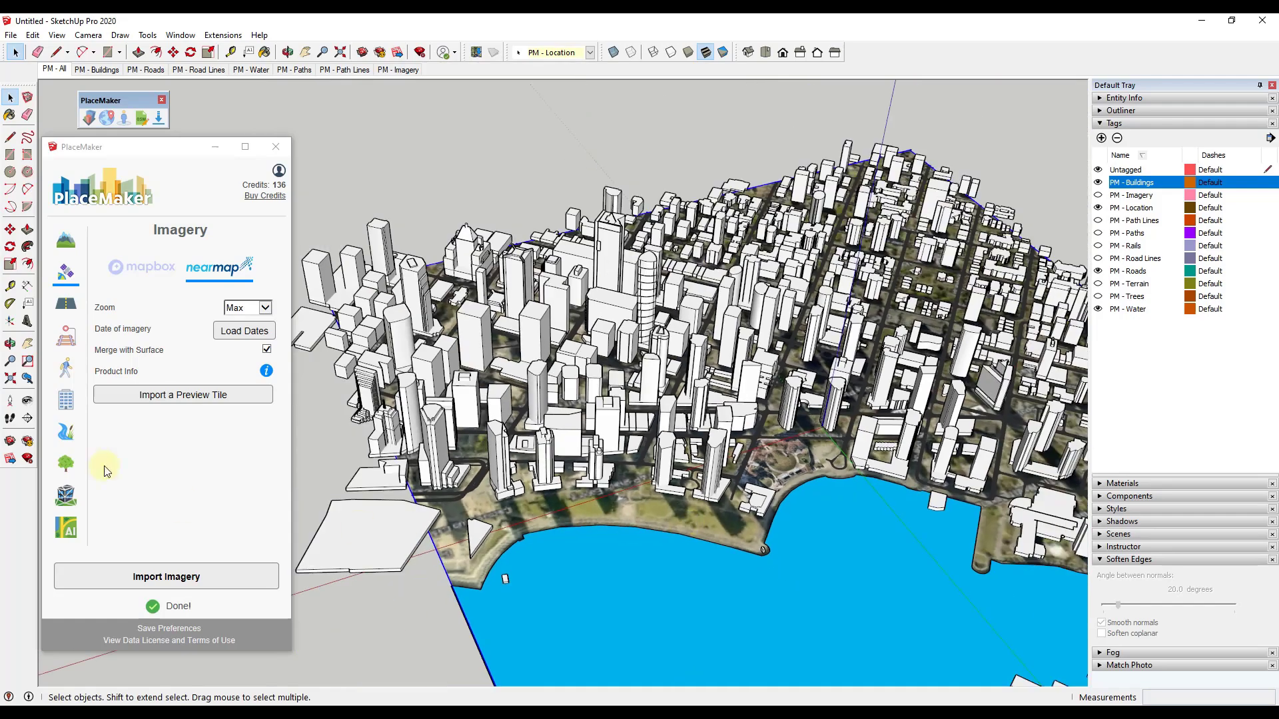
Import OSM trees from PlaceMaker's Trees tab, confirming the 1-credit order.
click(65, 463)
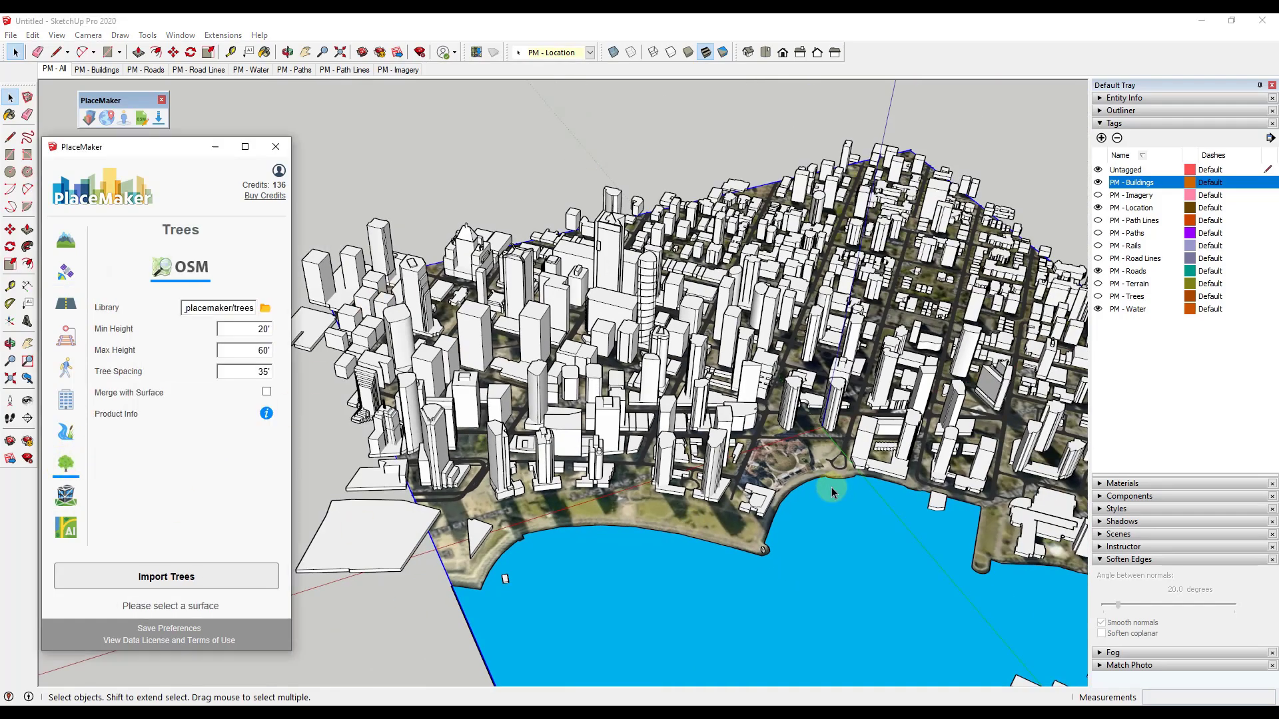
middle_drag(828, 486, 718, 442)
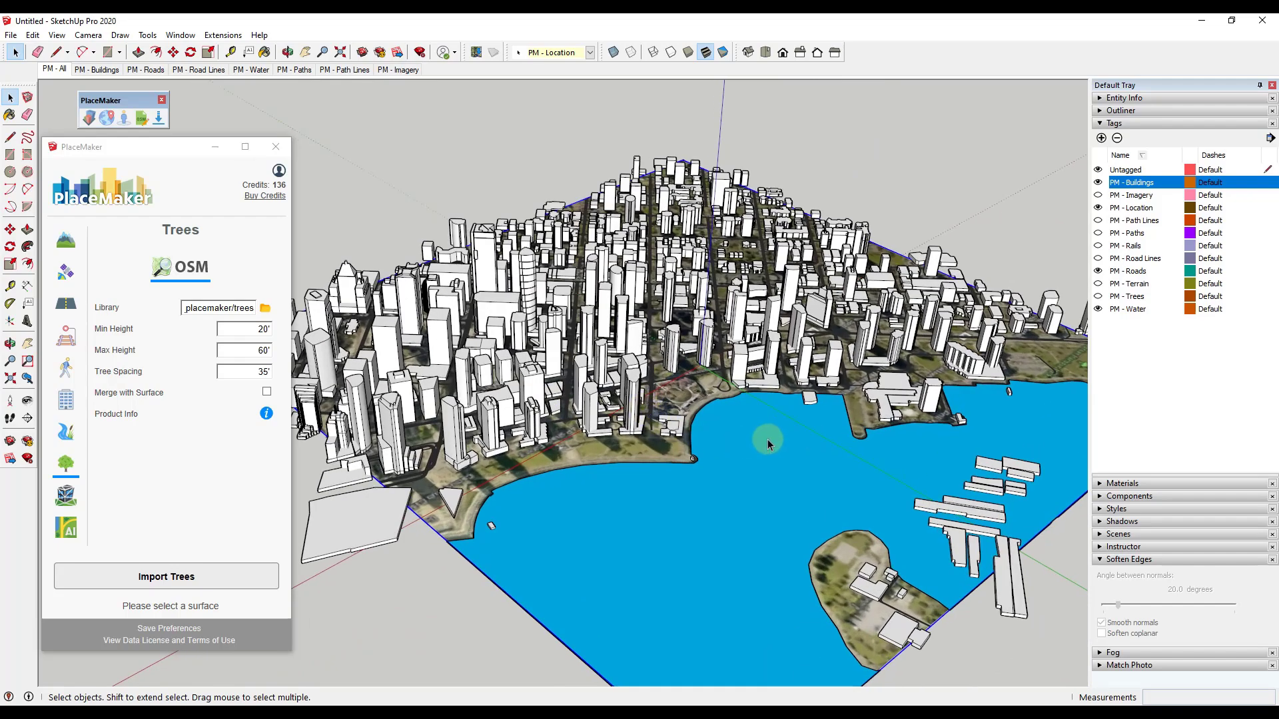
scroll(766, 442, down, 3)
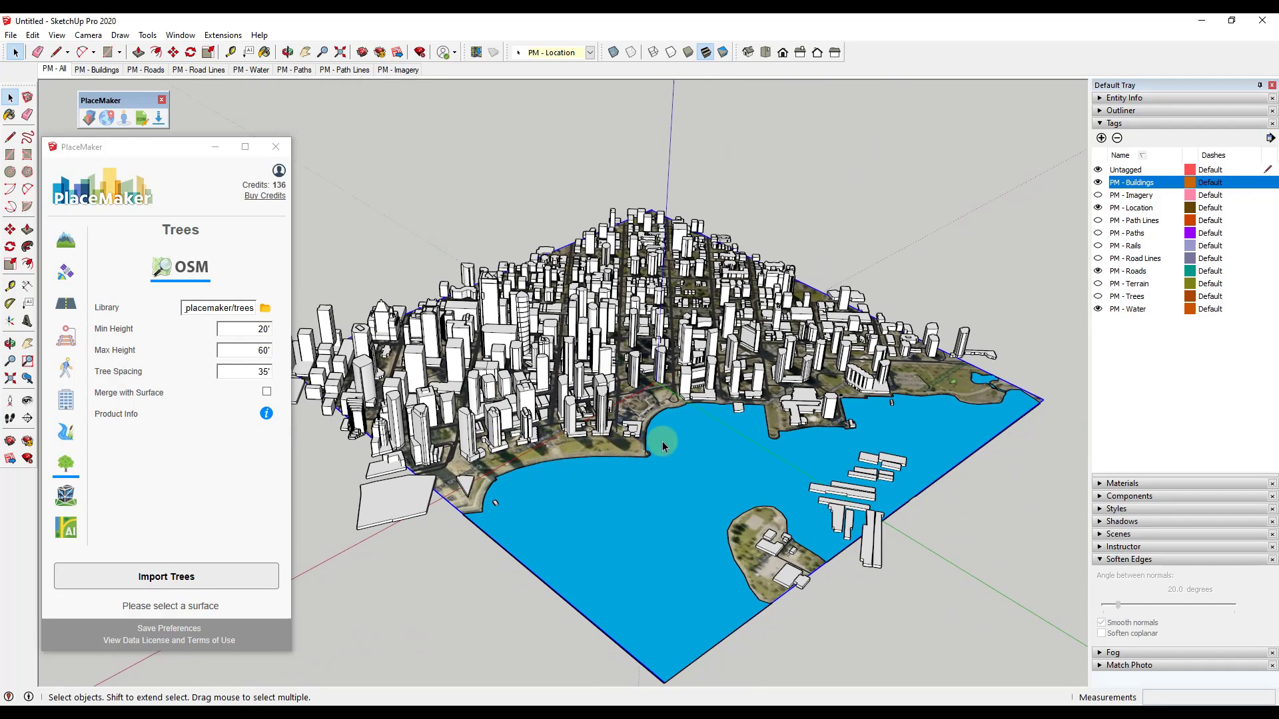
scroll(666, 437, up, 2)
scroll(574, 458, down, 1)
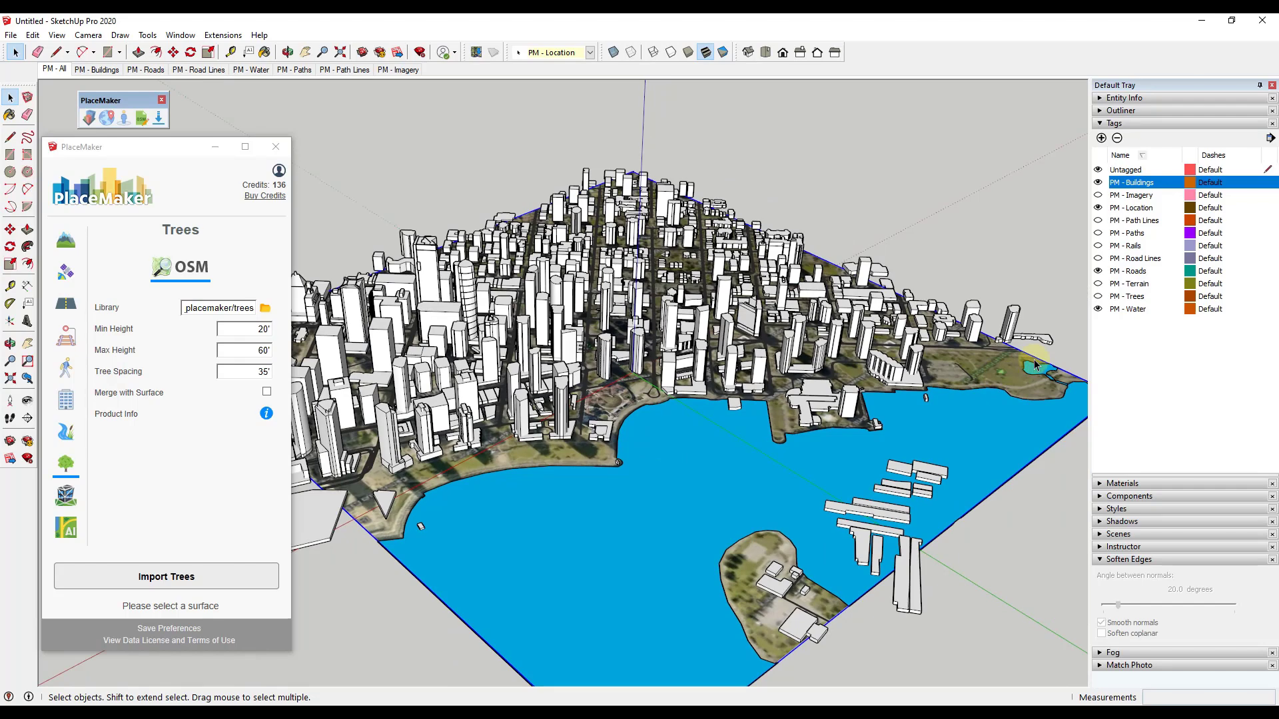
click(176, 576)
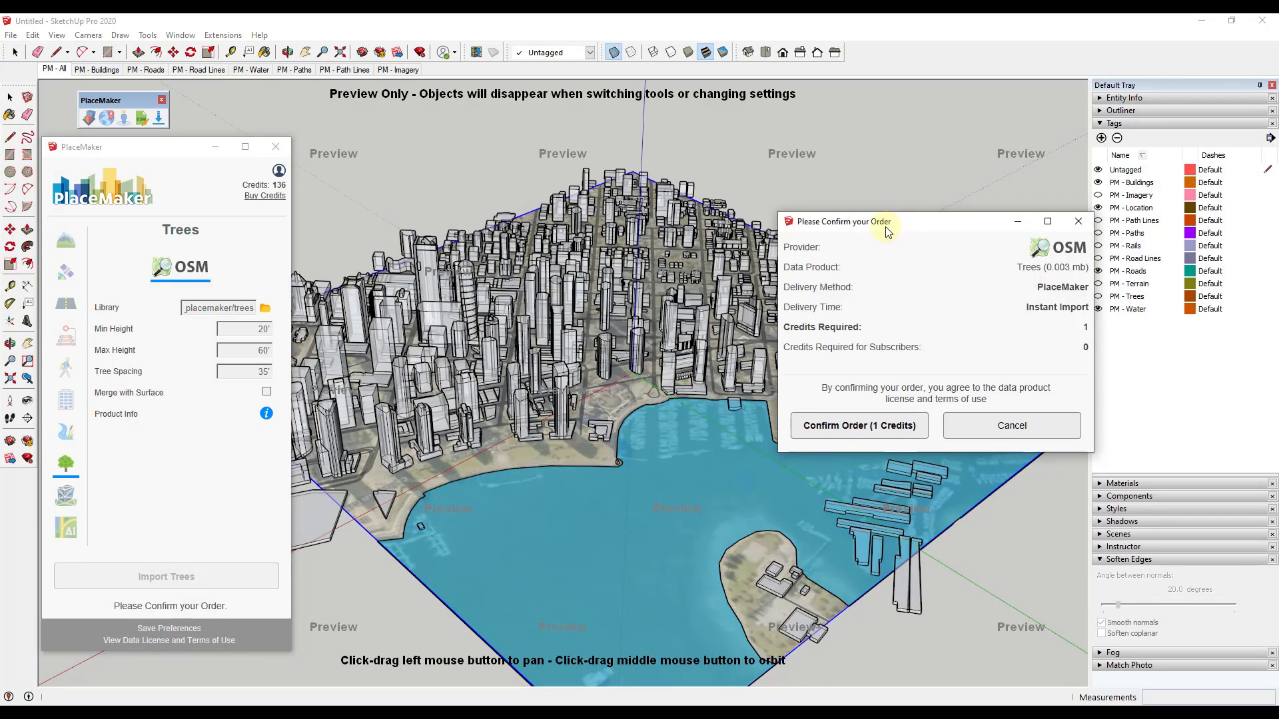
click(848, 433)
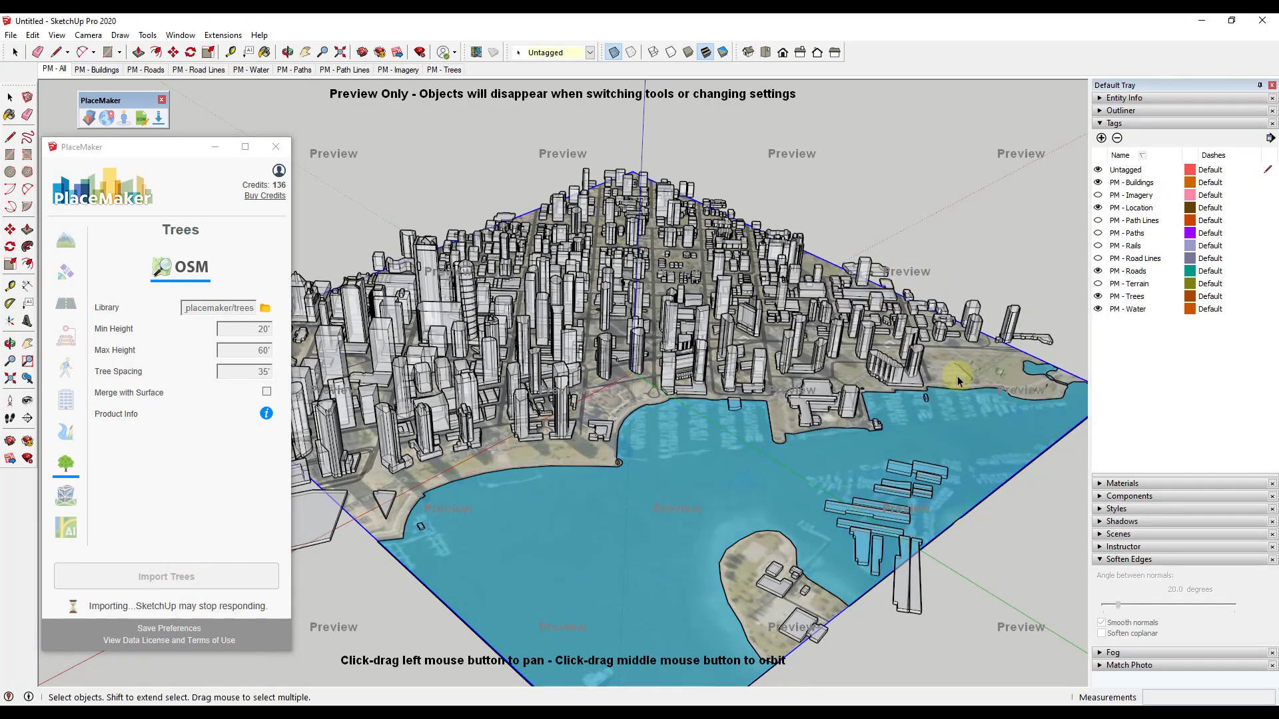
Orbit and zoom around the city to inspect the new trees from low and overhead angles.
middle_drag(916, 433, 855, 420)
scroll(855, 420, up, 5)
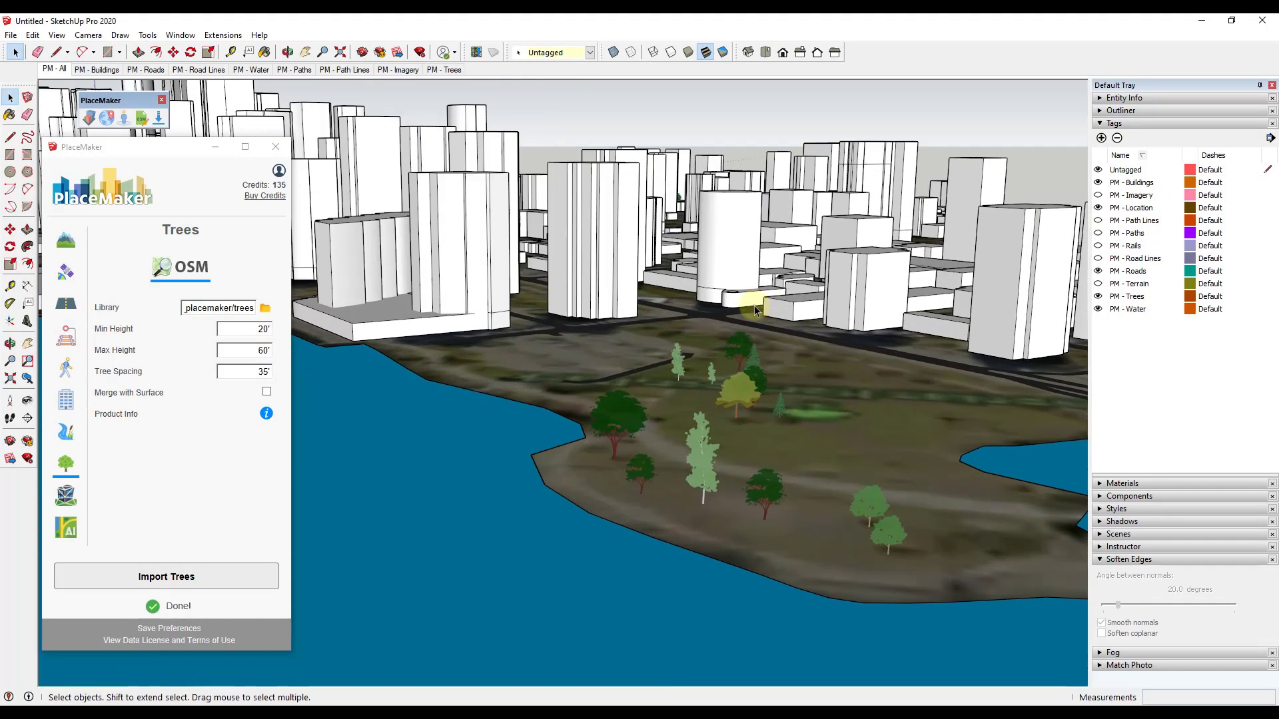
scroll(848, 515, down, 5)
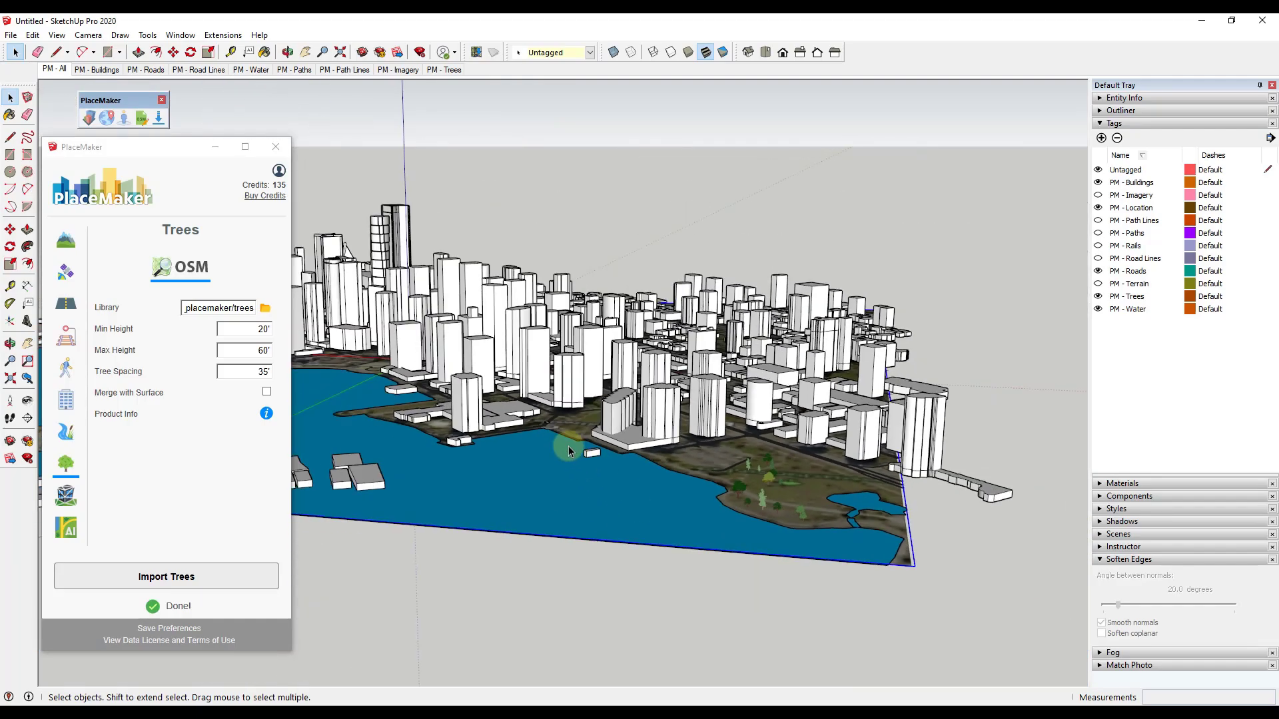
middle_drag(848, 514, 806, 528)
scroll(806, 528, up, 5)
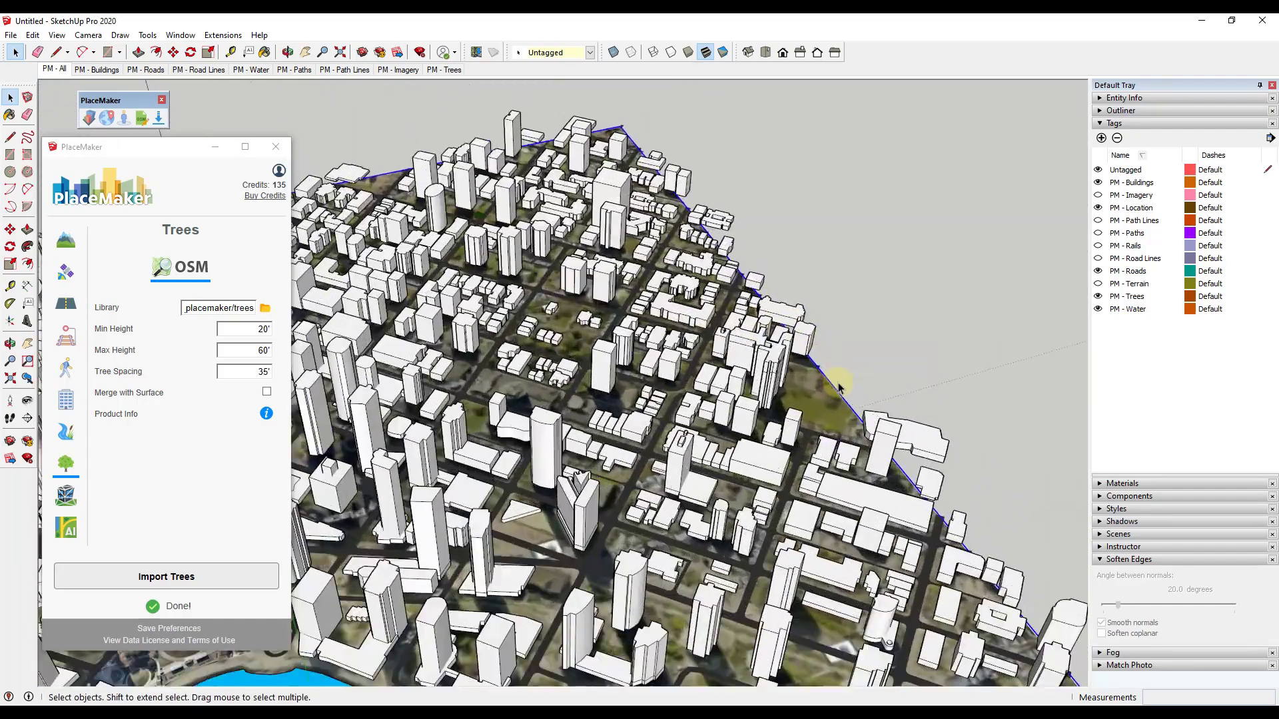
middle_drag(828, 428, 764, 385)
scroll(788, 381, down, 4)
scroll(458, 507, up, 6)
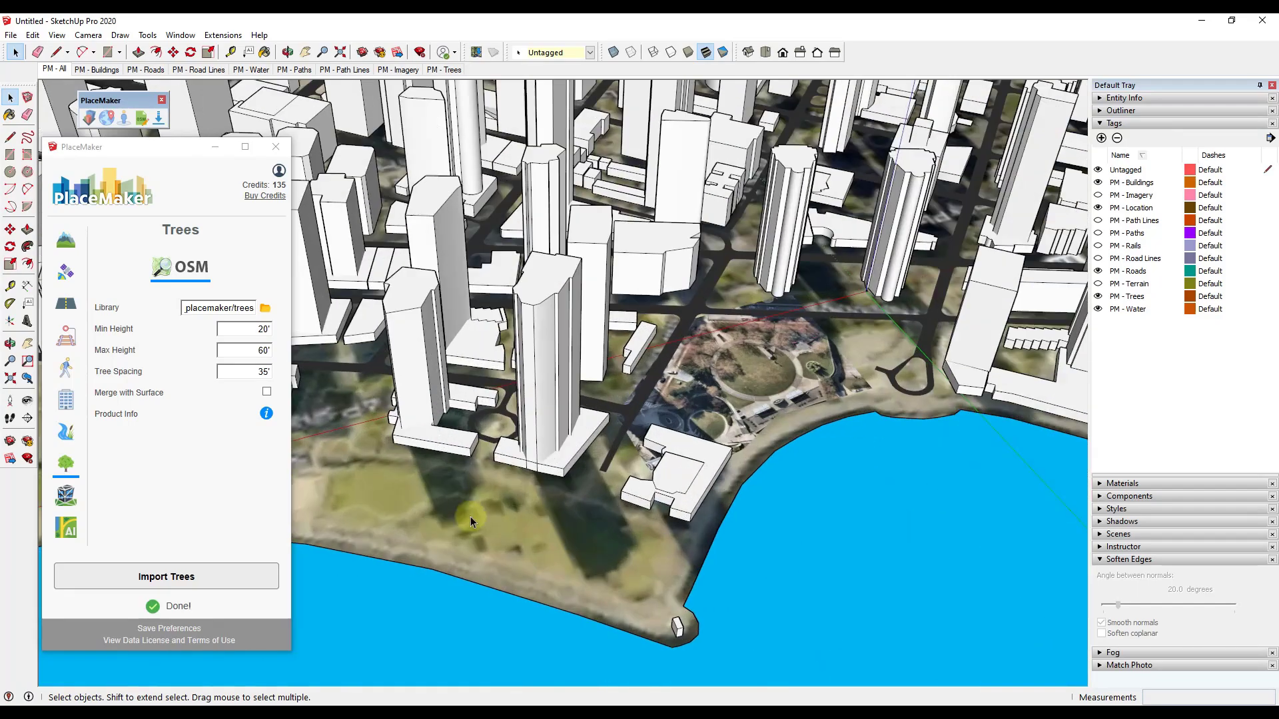
middle_drag(471, 517, 487, 396)
scroll(805, 408, down, 5)
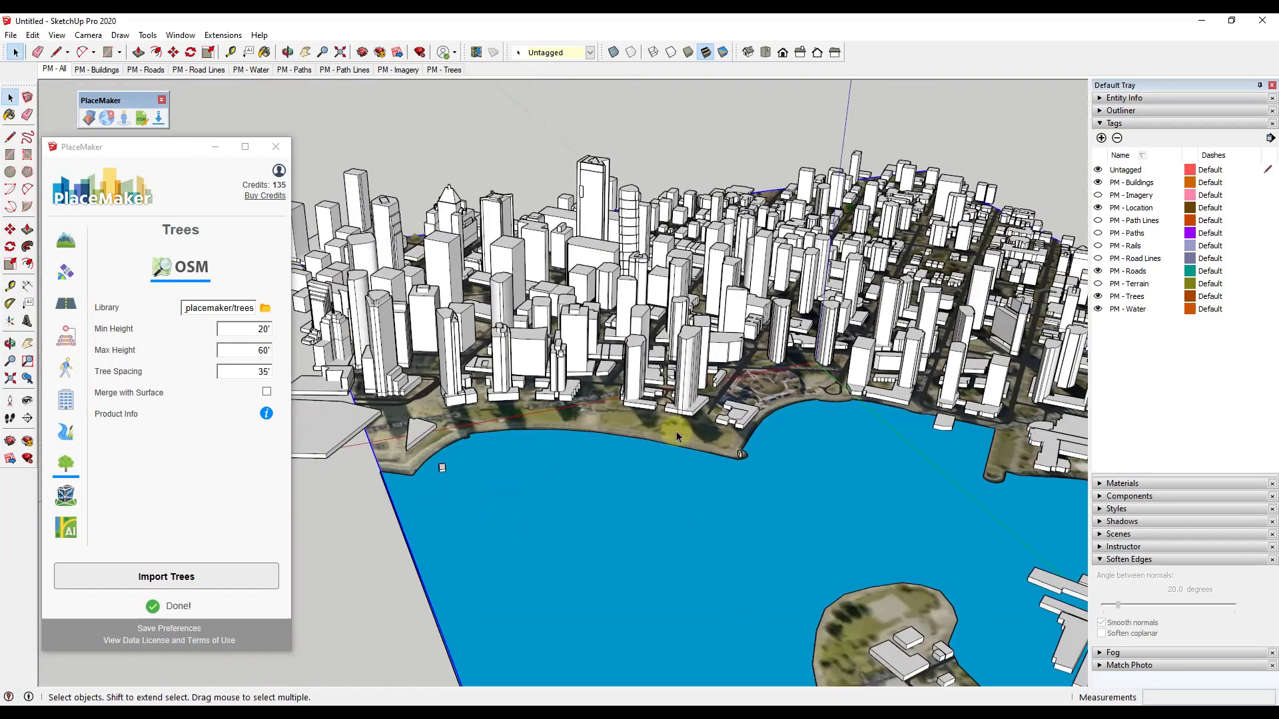
scroll(841, 376, up, 4)
scroll(841, 376, down, 8)
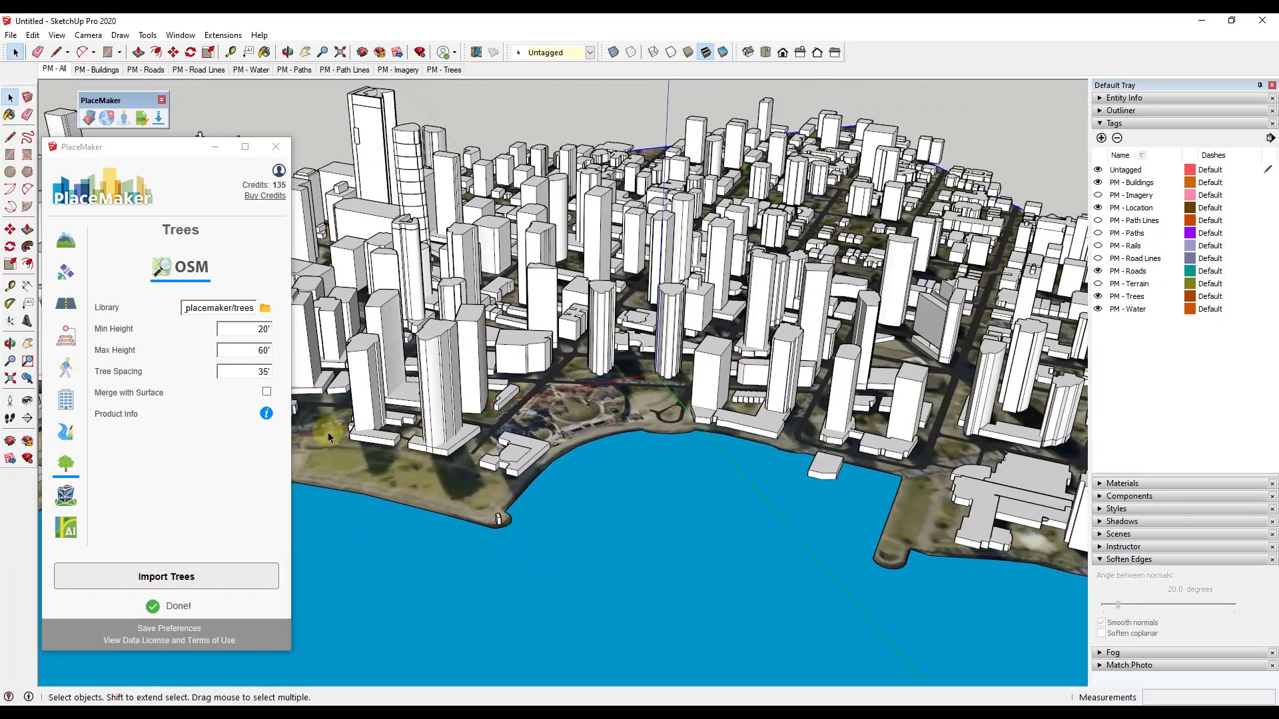
scroll(834, 488, up, 5)
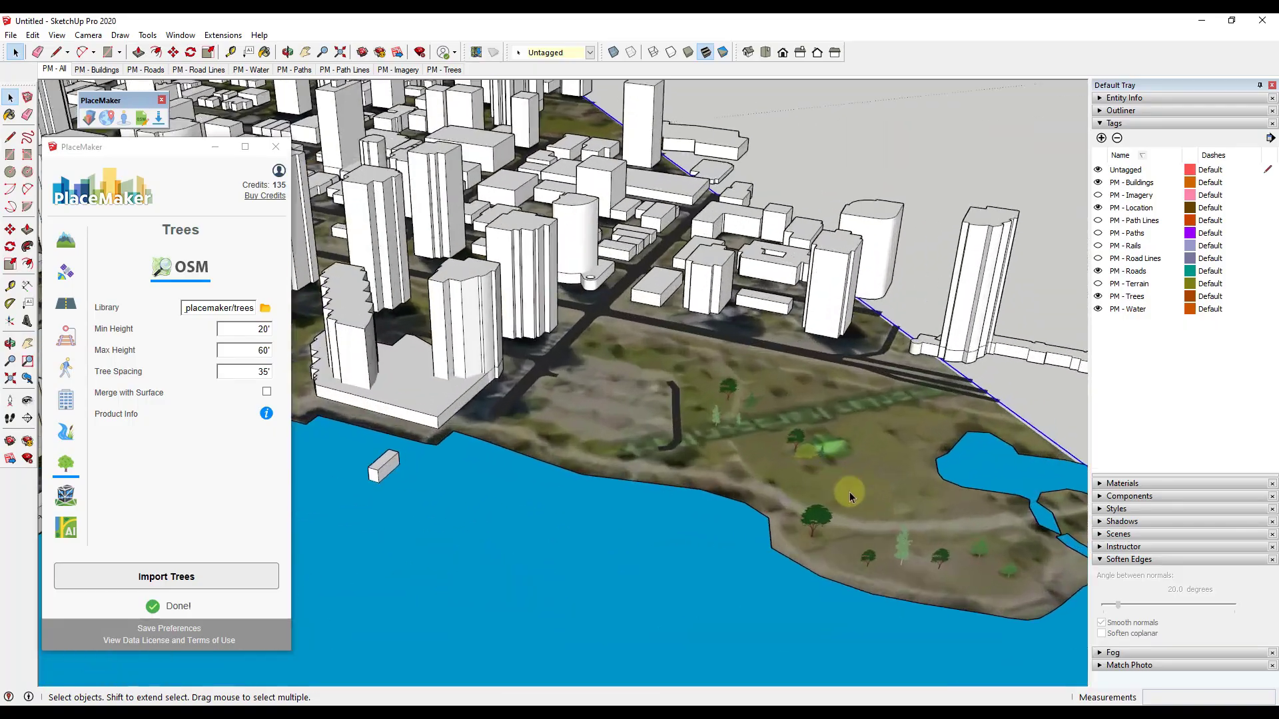
middle_drag(848, 485, 725, 419)
scroll(786, 406, down, 3)
middle_drag(850, 404, 831, 491)
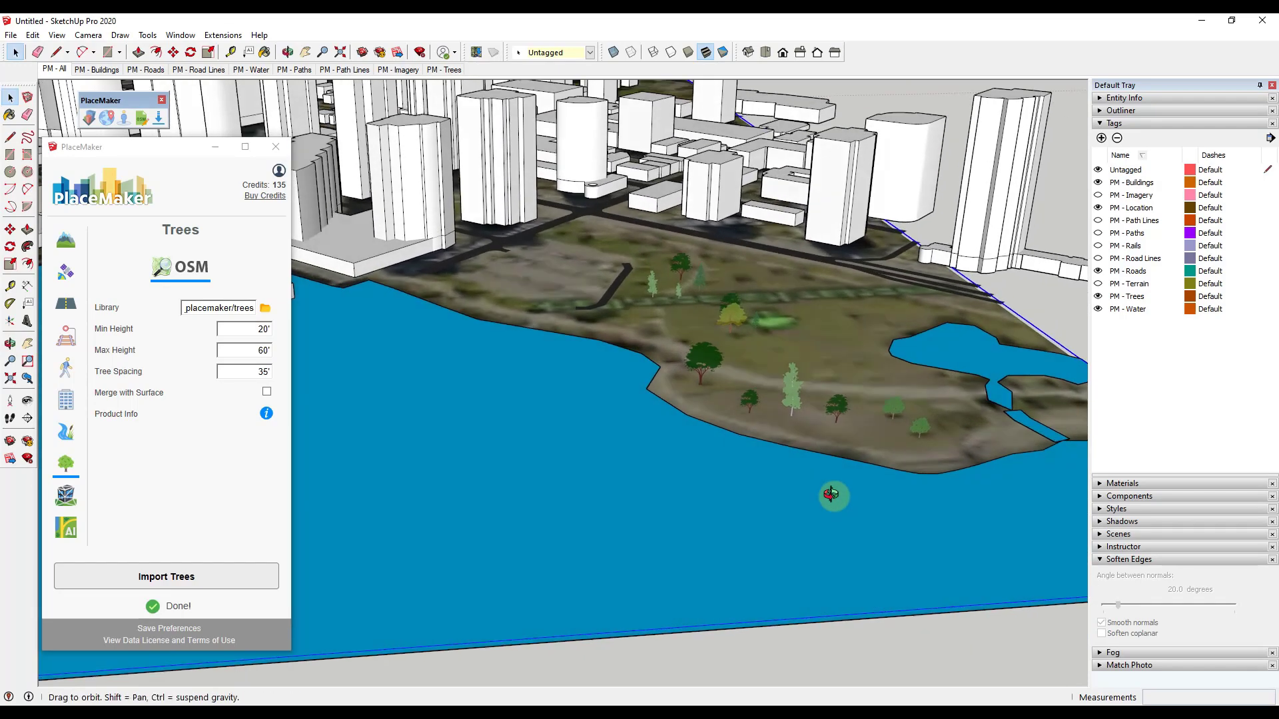
scroll(885, 513, down, 3)
scroll(863, 445, down, 2)
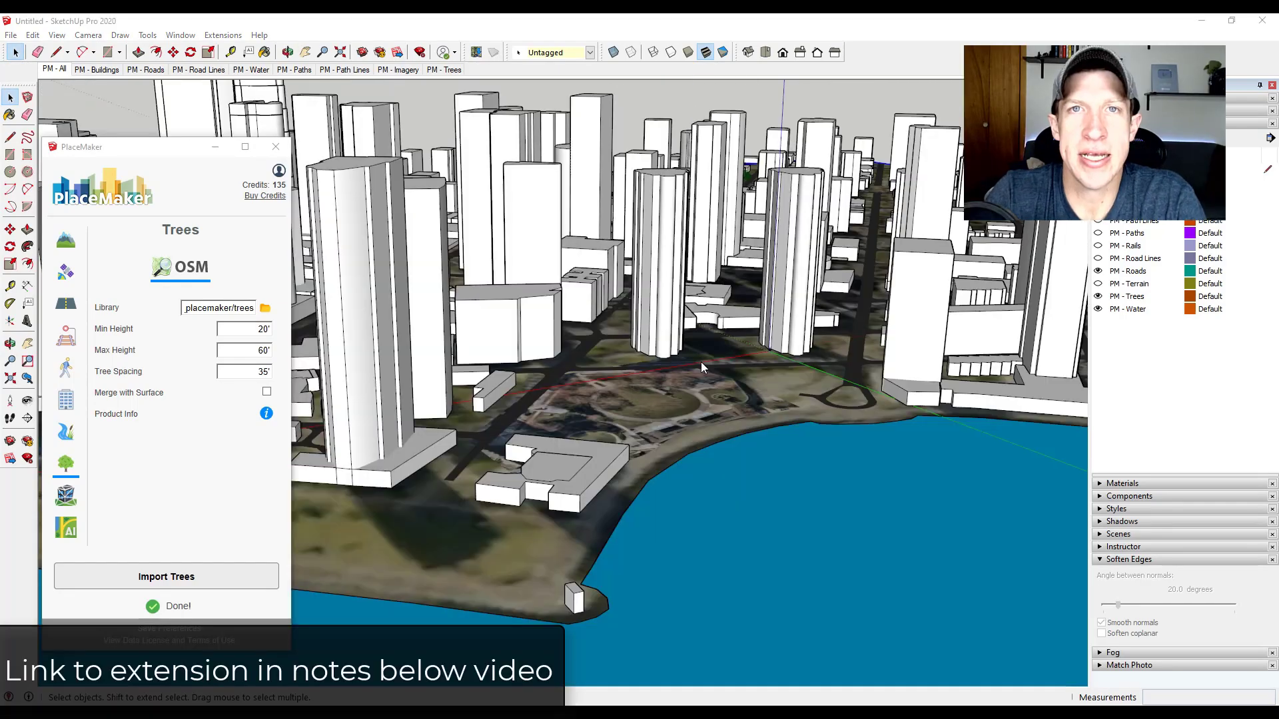